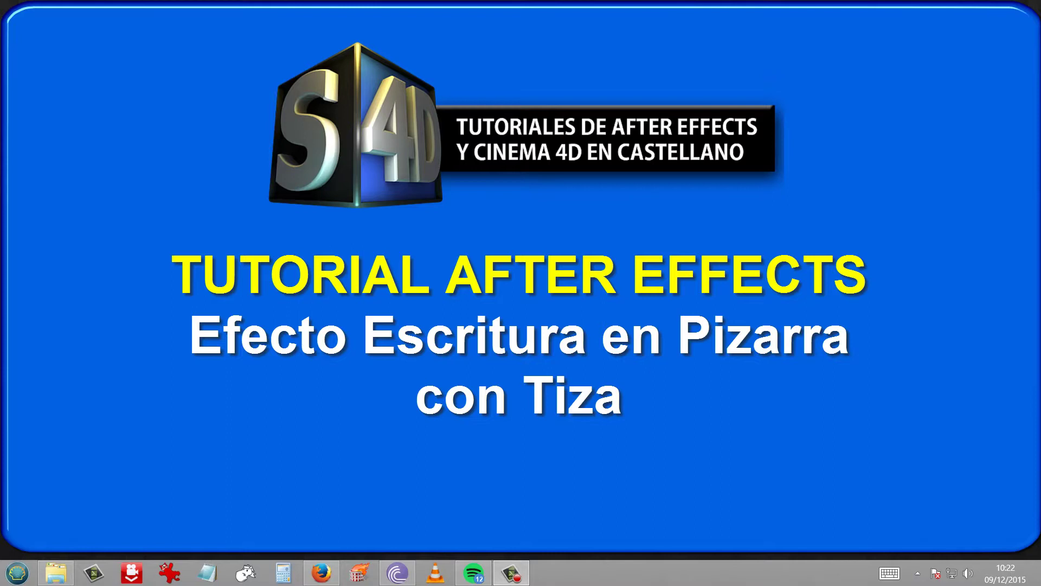
- View the finished chalk-effect preview, close it, and open the pizarra.jpg blackboard texture
{"action": "key", "text": "alt+Tab"}
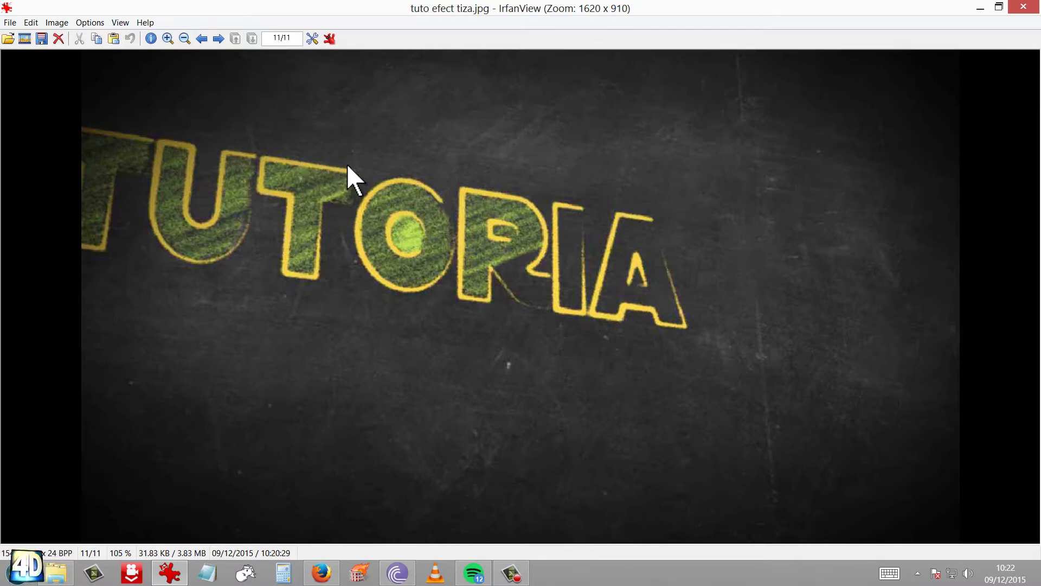
{"action": "left_click", "coordinate": [1023, 7]}
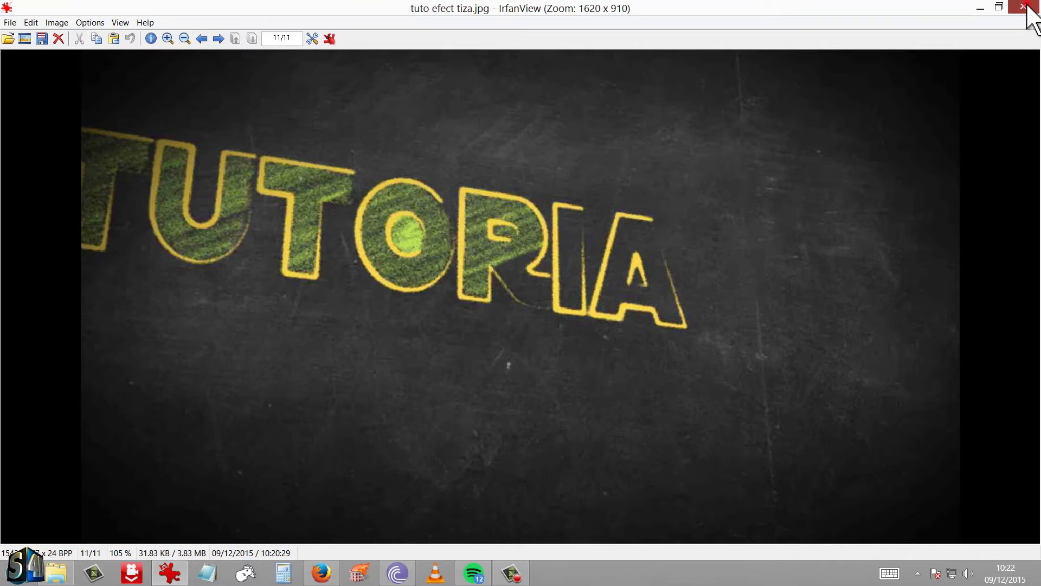
{"action": "left_click", "coordinate": [482, 343]}
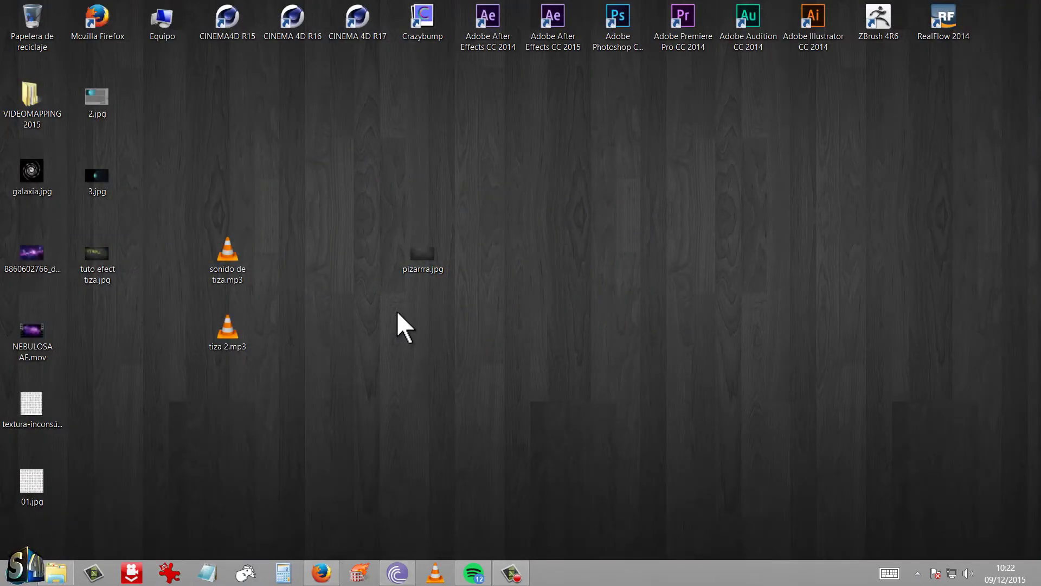
{"action": "double_click", "coordinate": [423, 254]}
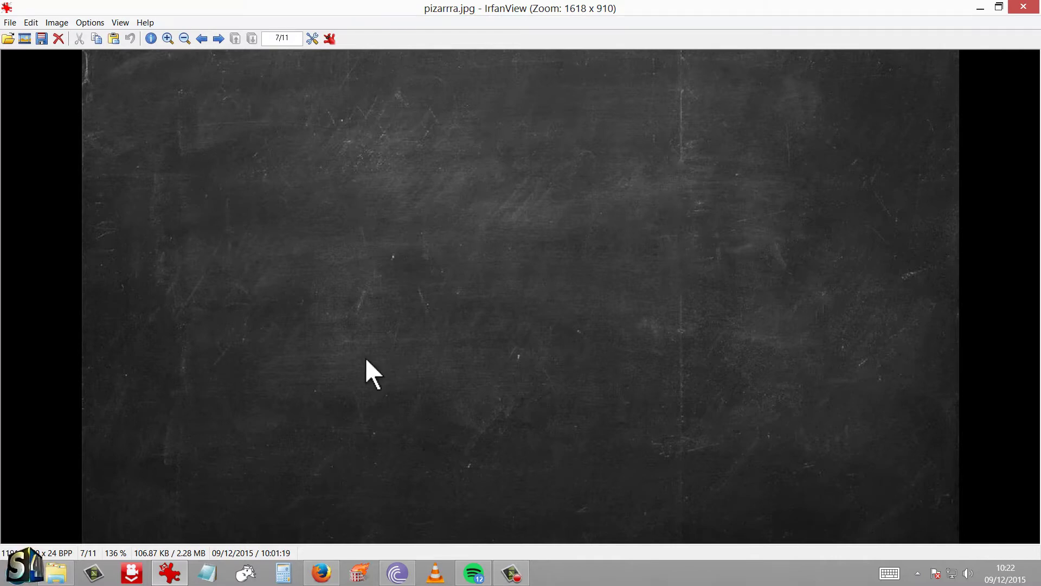
{"action": "left_click", "coordinate": [1023, 8]}
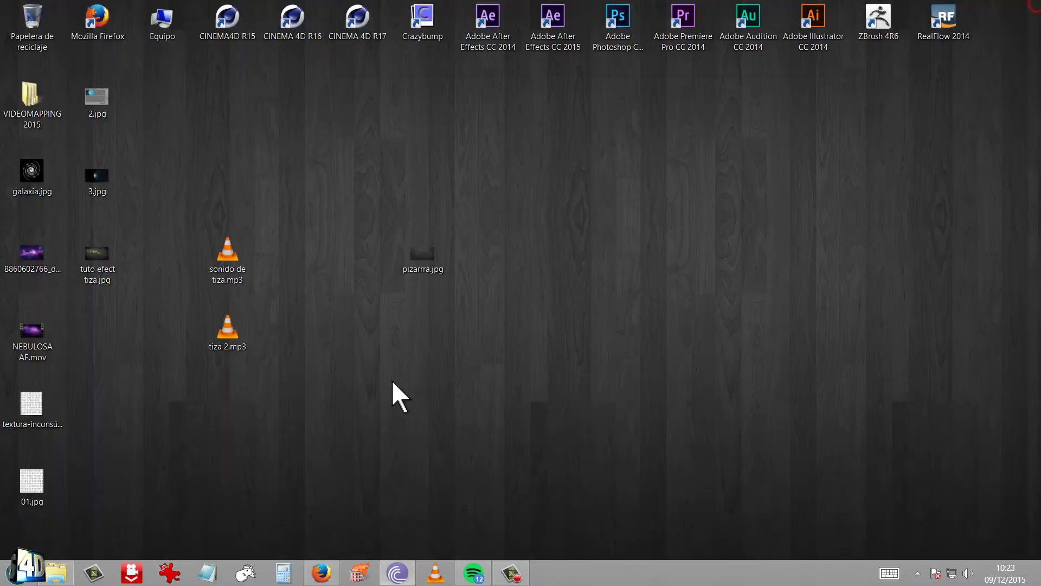
{"action": "left_click", "coordinate": [390, 380]}
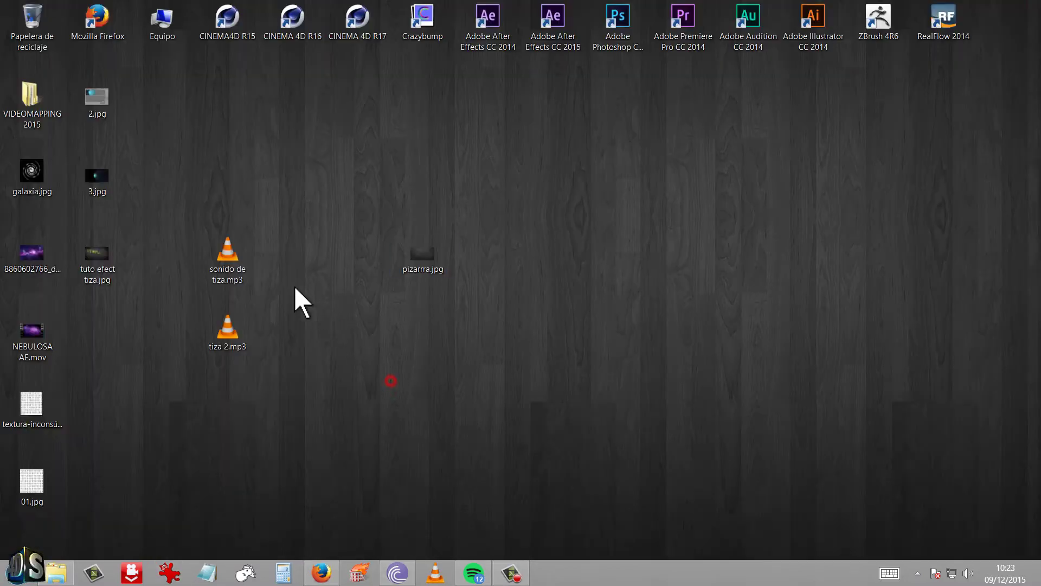
{"action": "double_click", "coordinate": [229, 246]}
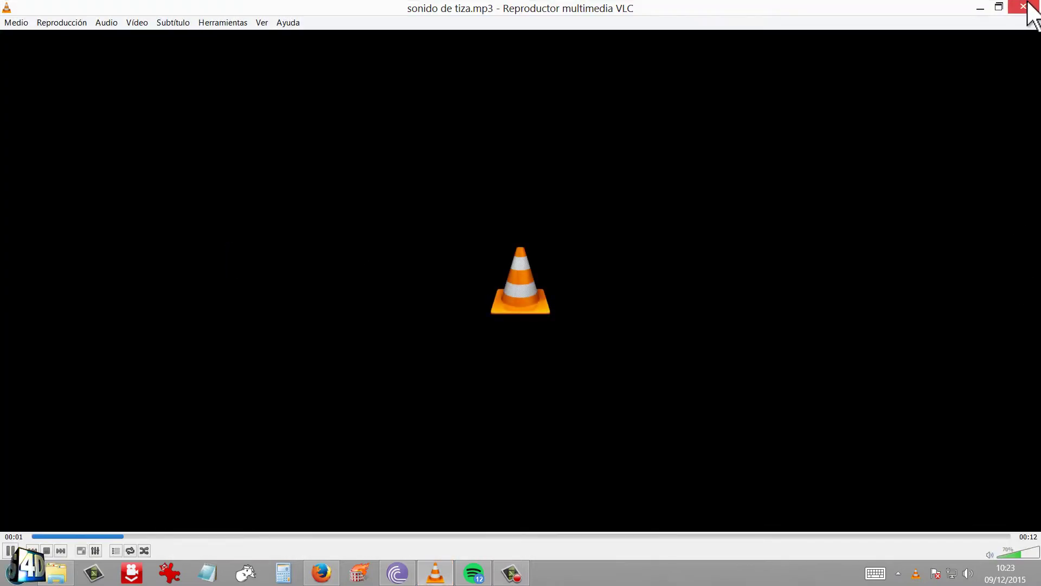
{"action": "left_click", "coordinate": [1024, 7]}
{"action": "double_click", "coordinate": [231, 332]}
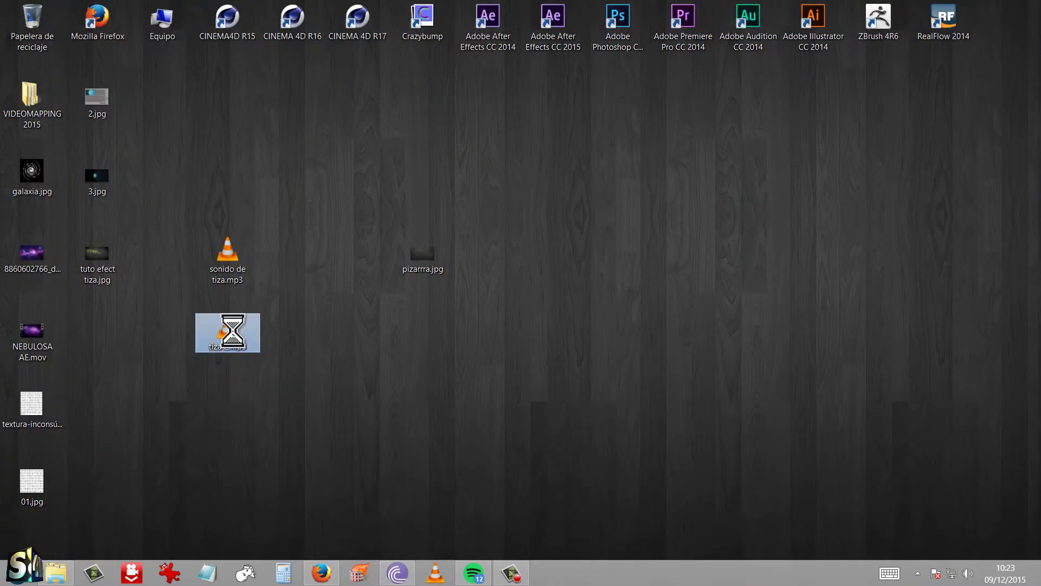
{"action": "left_click", "coordinate": [1026, 7]}
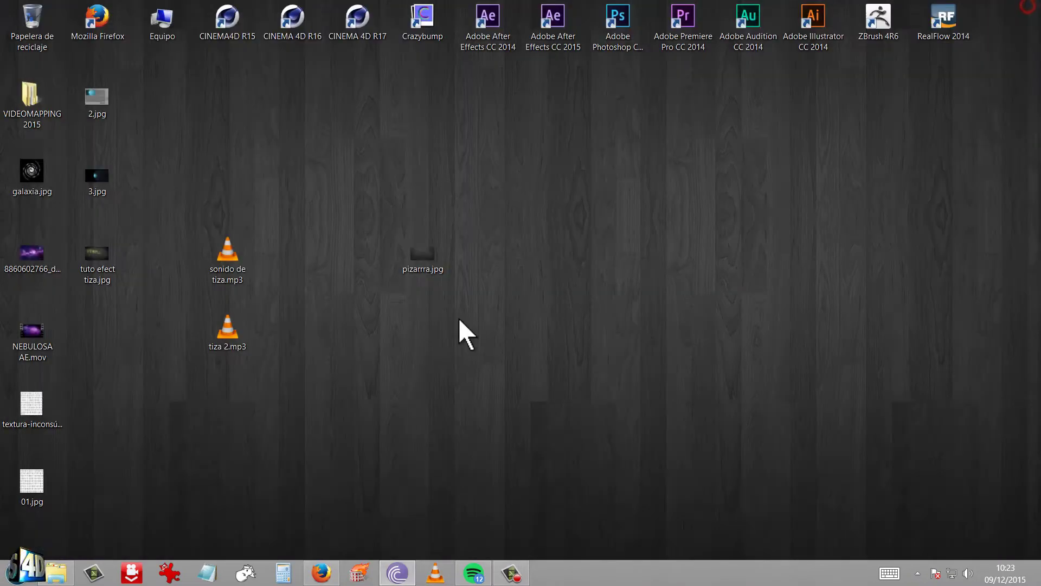
{"action": "left_click", "coordinate": [321, 575]}
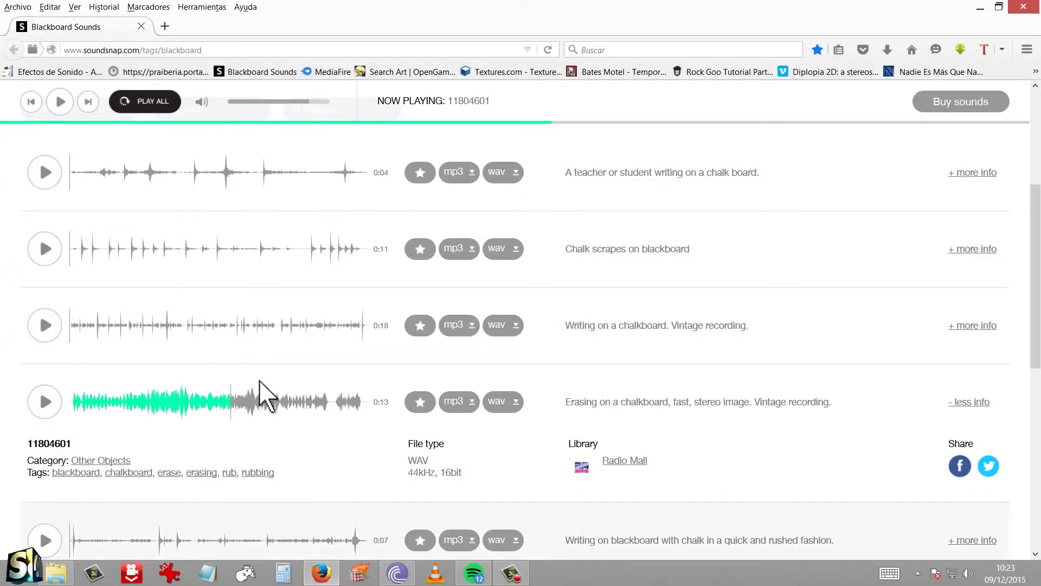
{"action": "scroll", "coordinate": [260, 394], "scroll_direction": "up", "scroll_amount": 4}
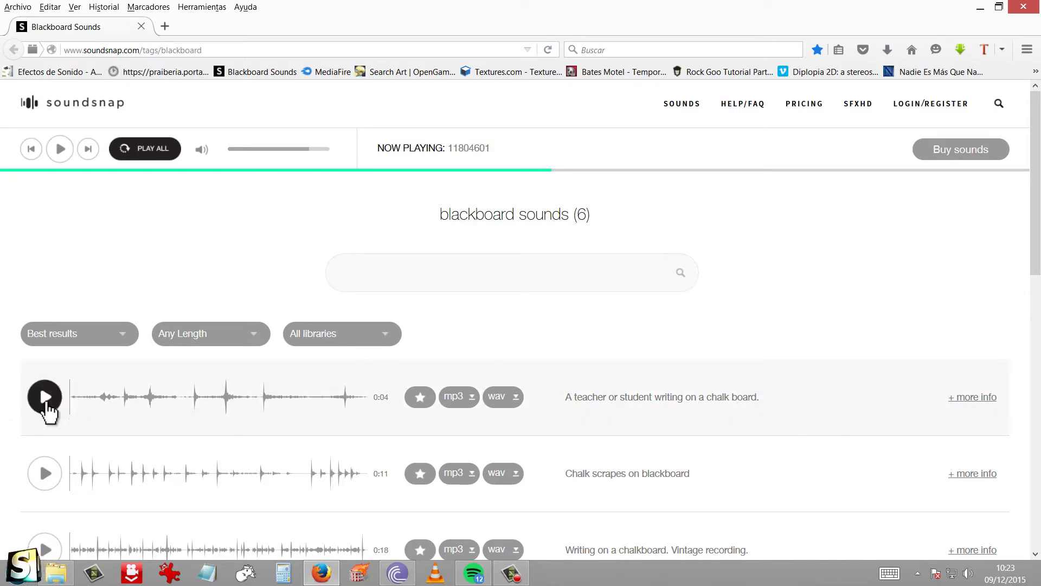
{"action": "scroll", "coordinate": [440, 399], "scroll_direction": "down", "scroll_amount": 1}
{"action": "scroll", "coordinate": [441, 399], "scroll_direction": "down", "scroll_amount": 5}
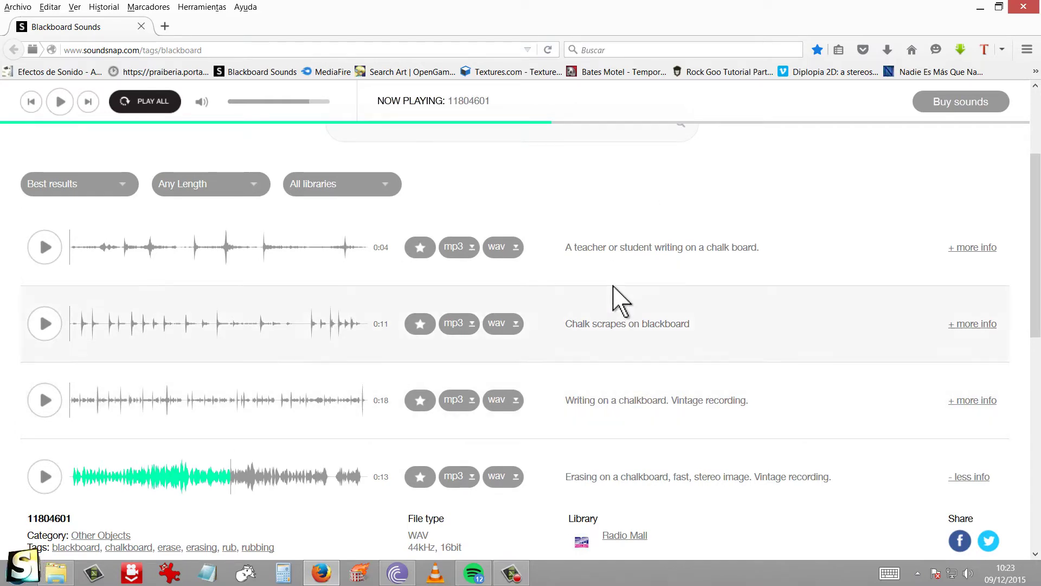
{"action": "scroll", "coordinate": [472, 360], "scroll_direction": "down", "scroll_amount": 3}
{"action": "scroll", "coordinate": [165, 380], "scroll_direction": "up", "scroll_amount": 8}
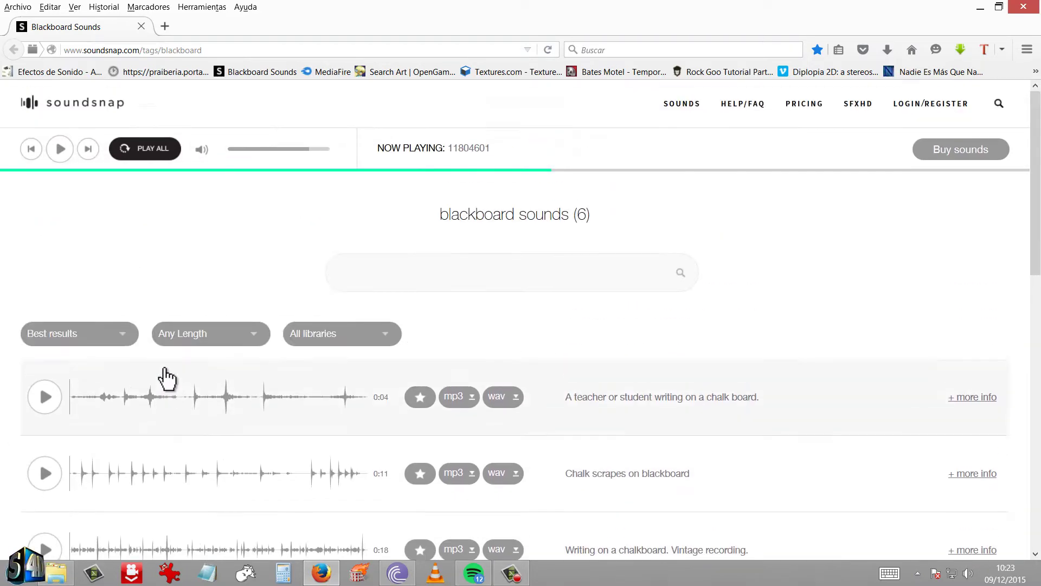
{"action": "scroll", "coordinate": [168, 378], "scroll_direction": "down", "scroll_amount": 8}
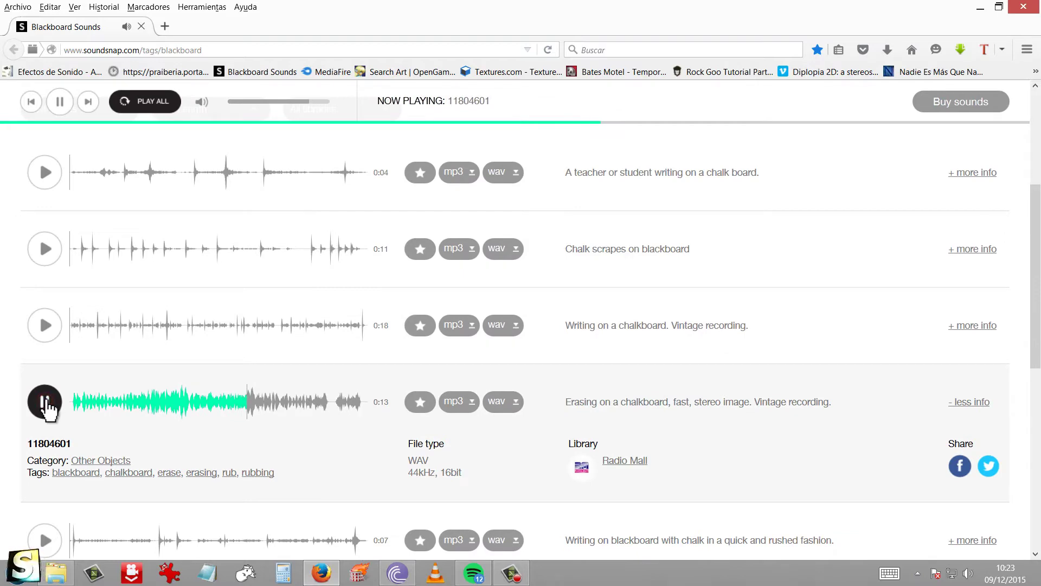
{"action": "scroll", "coordinate": [77, 399], "scroll_direction": "down", "scroll_amount": 5}
{"action": "left_click", "coordinate": [48, 317]}
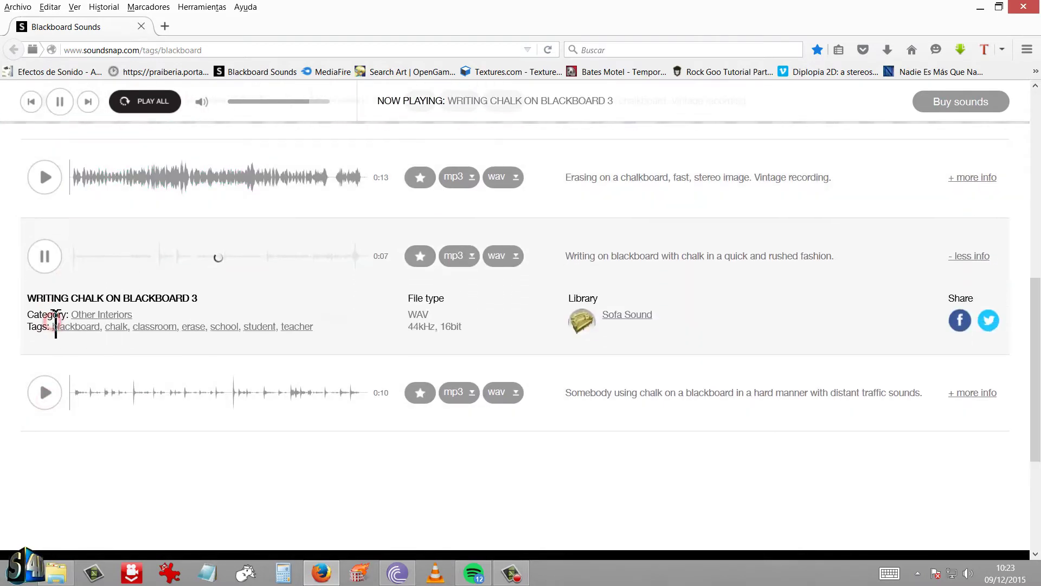
{"action": "left_click", "coordinate": [52, 254]}
{"action": "scroll", "coordinate": [409, 309], "scroll_direction": "up", "scroll_amount": 8}
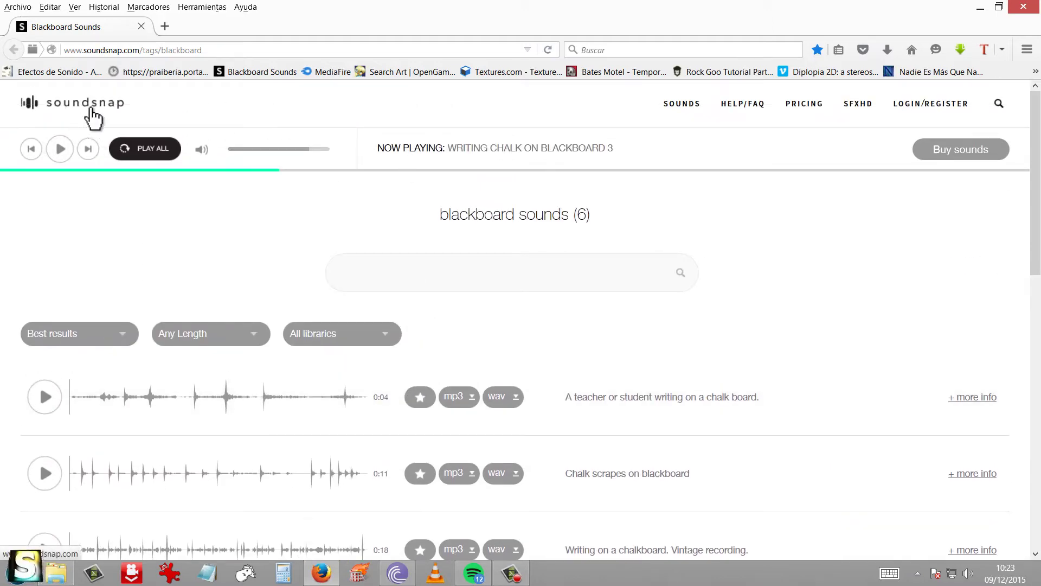
{"action": "left_click", "coordinate": [980, 8]}
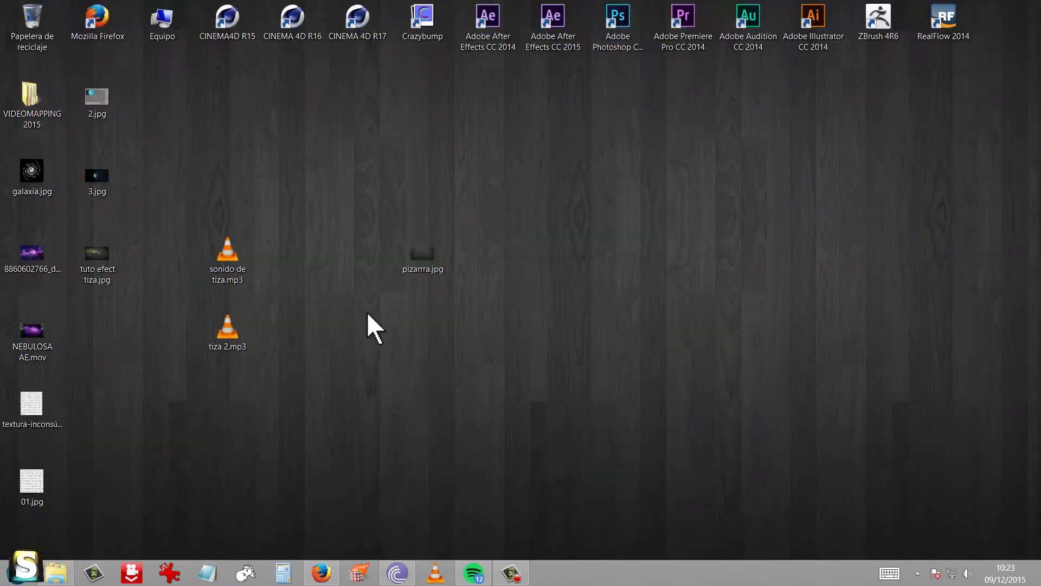
- Select the chalk sound files and pizarra.jpg on the desktop, then play NEBULOSA AE.mov
{"action": "left_click_drag", "start_coordinate": [259, 336], "coordinate": [214, 333]}
{"action": "left_click_drag", "start_coordinate": [365, 225], "coordinate": [509, 271]}
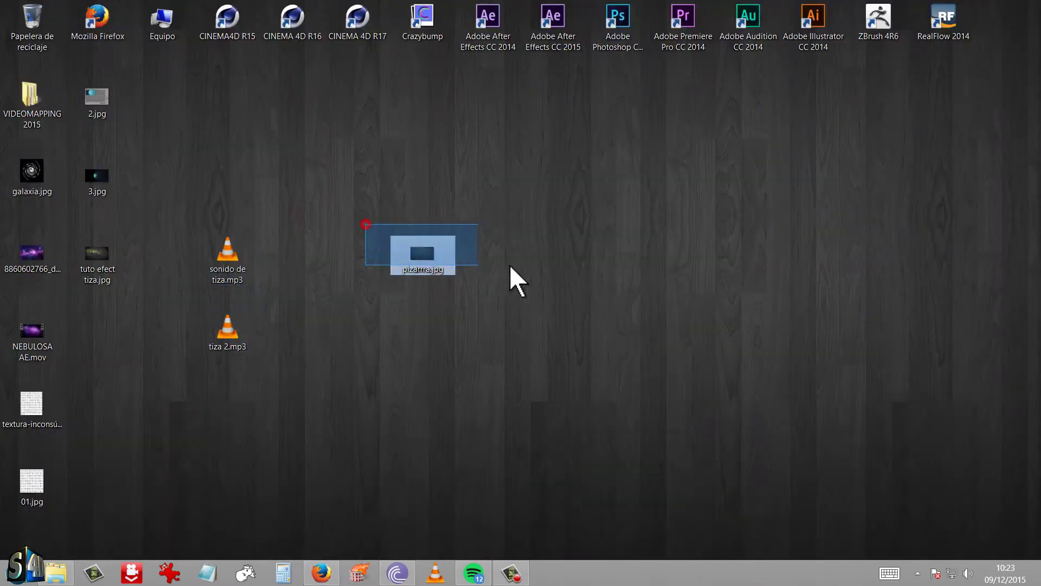
{"action": "left_click", "coordinate": [677, 315]}
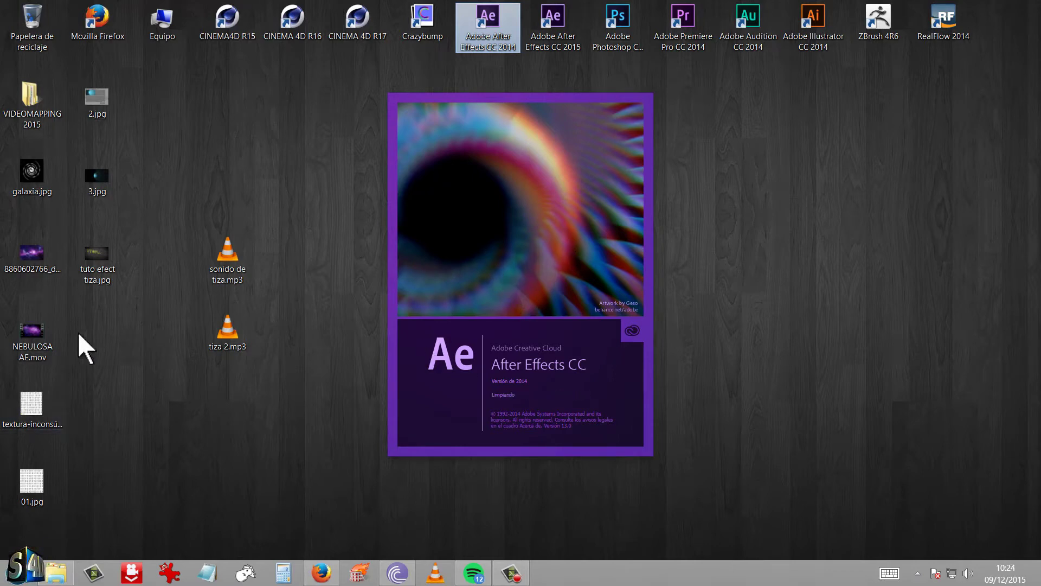
{"action": "double_click", "coordinate": [35, 324]}
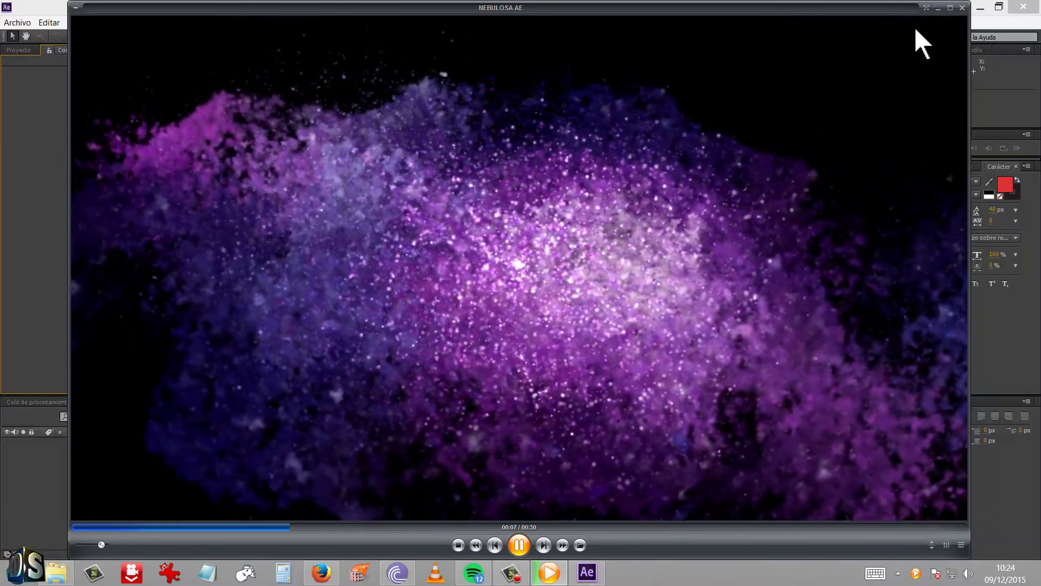
- Close the clip player and create a 1920x1080 Comp 1 composition
{"action": "left_click", "coordinate": [962, 8]}
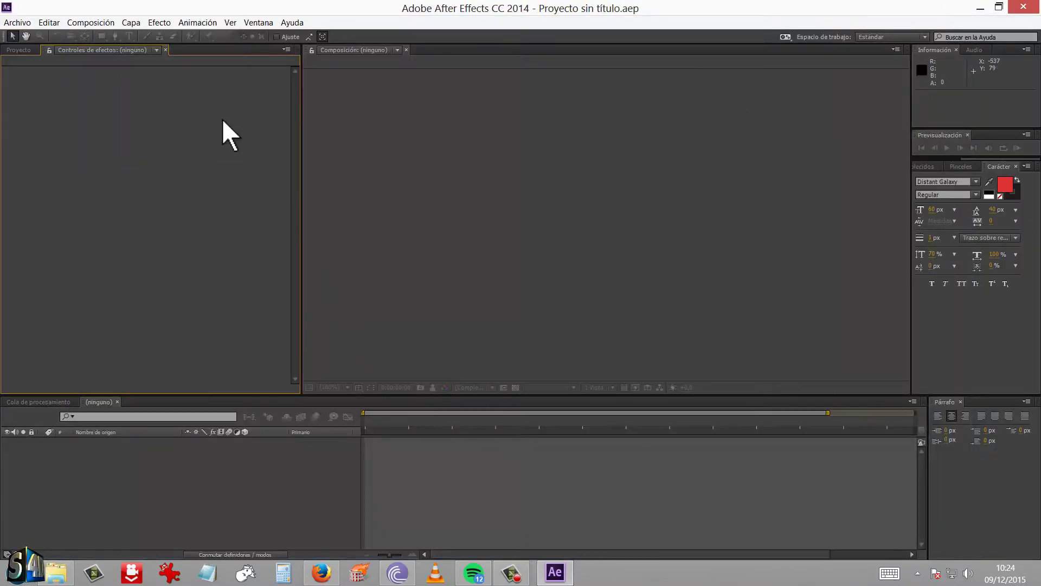
{"action": "left_click", "coordinate": [19, 50]}
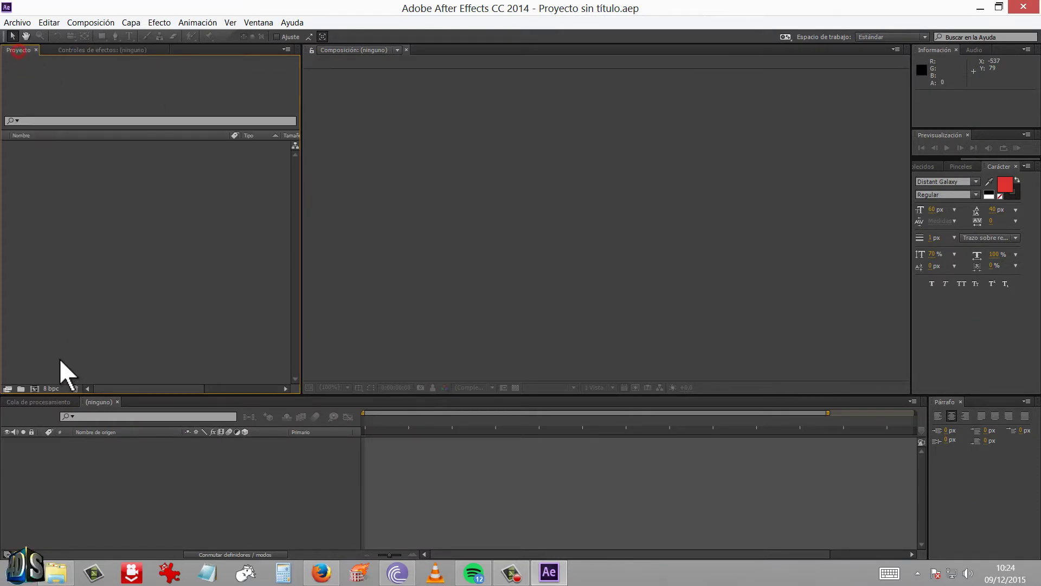
{"action": "left_click", "coordinate": [36, 389]}
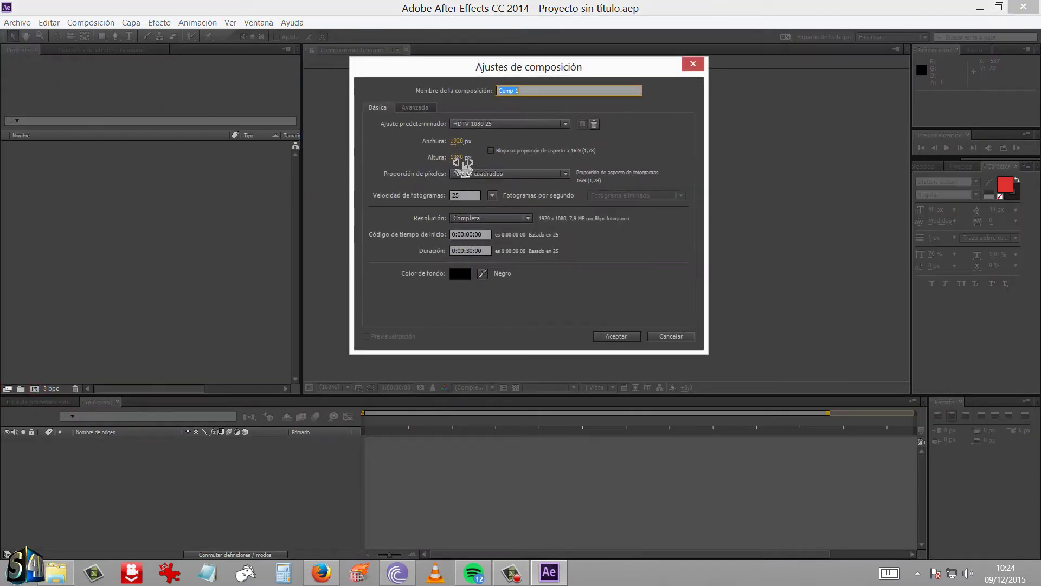
{"action": "left_click", "coordinate": [609, 336]}
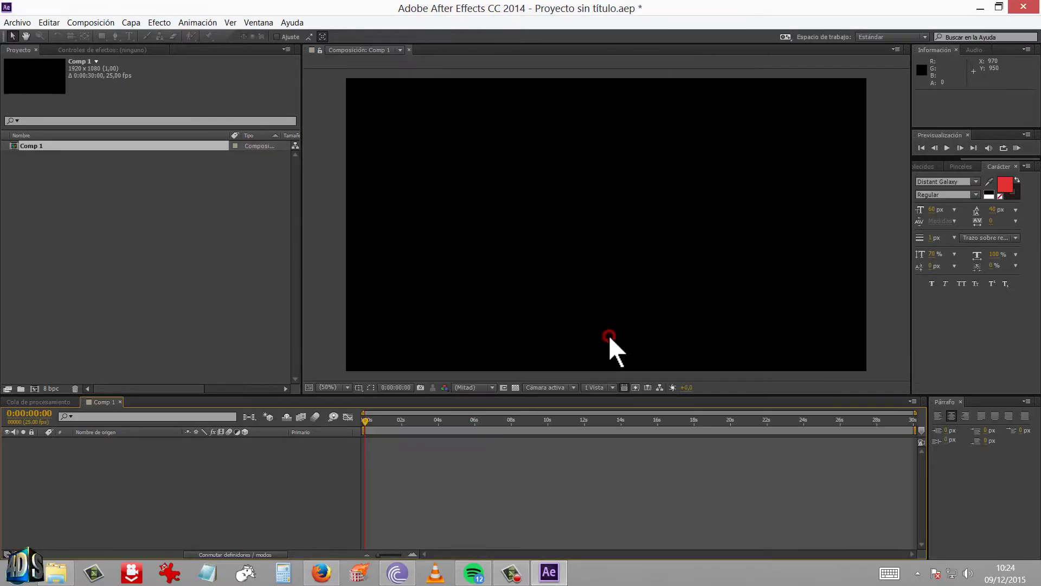
- Import pizarra.jpg and both chalk MP3 files into the project
{"action": "left_click", "coordinate": [49, 203]}
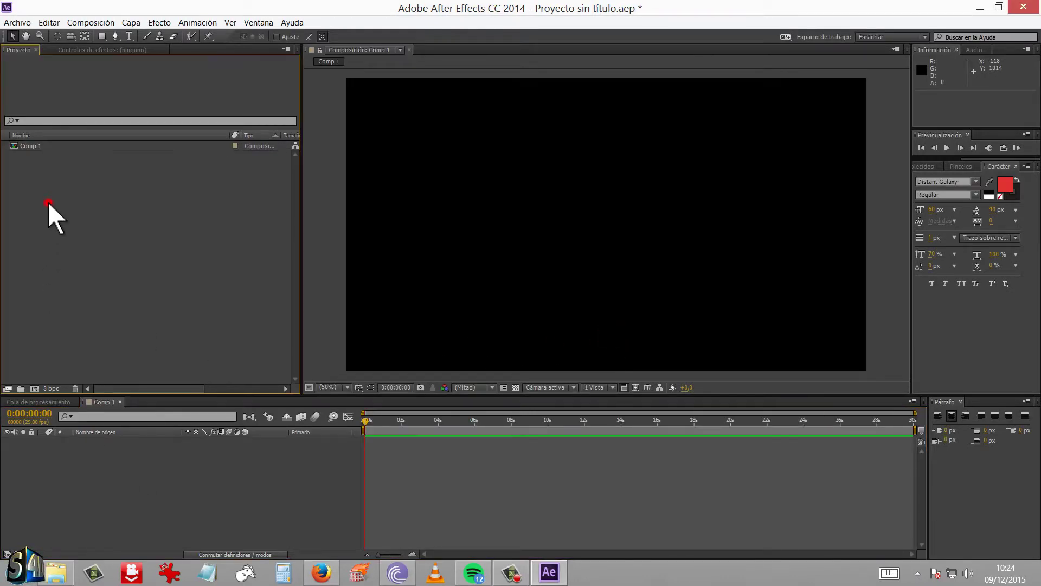
{"action": "double_click", "coordinate": [48, 202]}
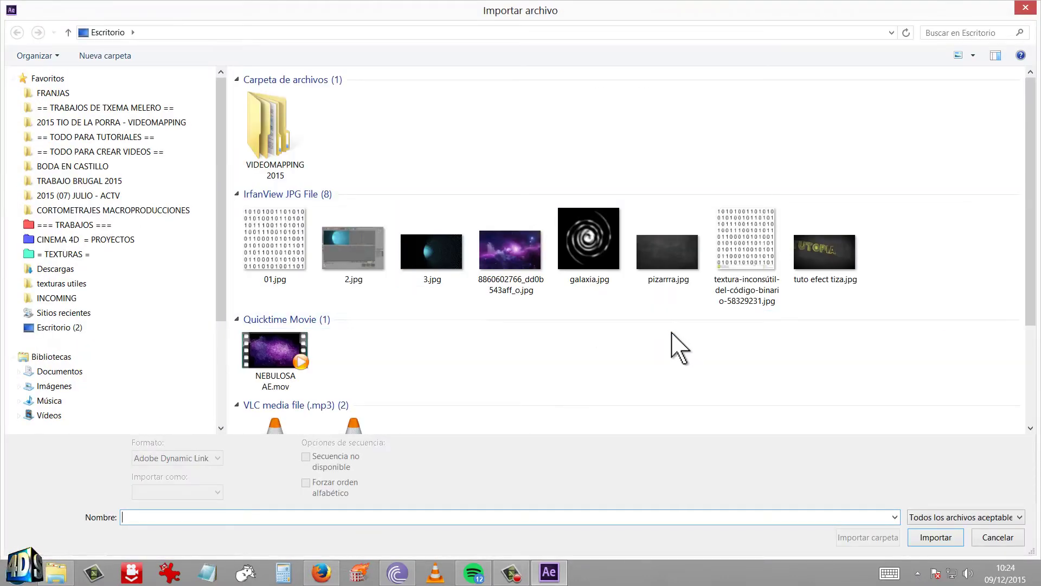
{"action": "left_click", "coordinate": [684, 282]}
{"action": "scroll", "coordinate": [467, 317], "scroll_direction": "down", "scroll_amount": 3}
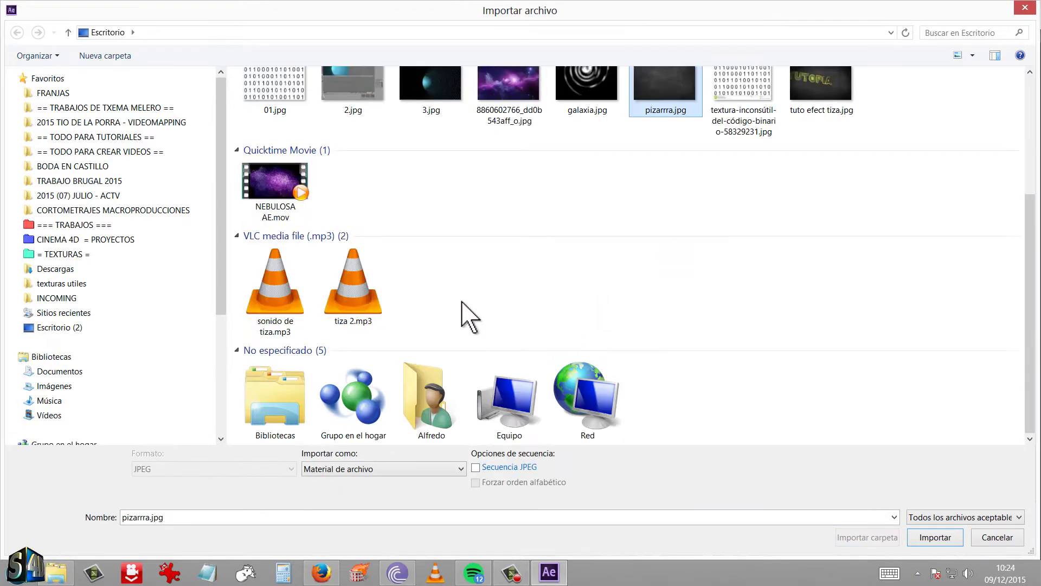
{"action": "left_click_drag", "start_coordinate": [461, 292], "coordinate": [268, 325]}
{"action": "left_click", "coordinate": [930, 538]}
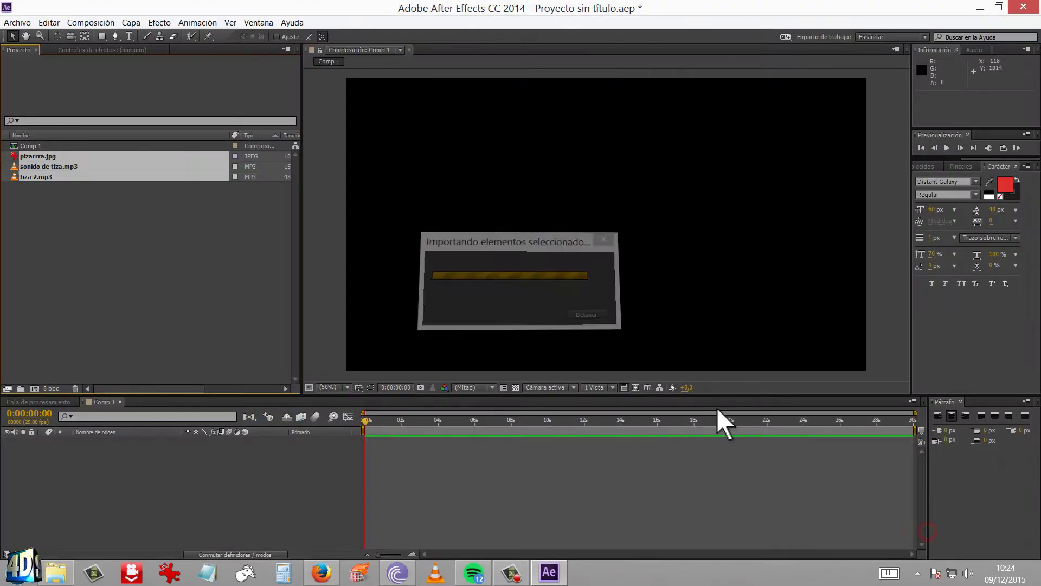
- Place pizarra.jpg in Comp 1, scale it to 250%, and preview at Completa resolution
{"action": "left_click", "coordinate": [183, 278]}
{"action": "left_click", "coordinate": [37, 156]}
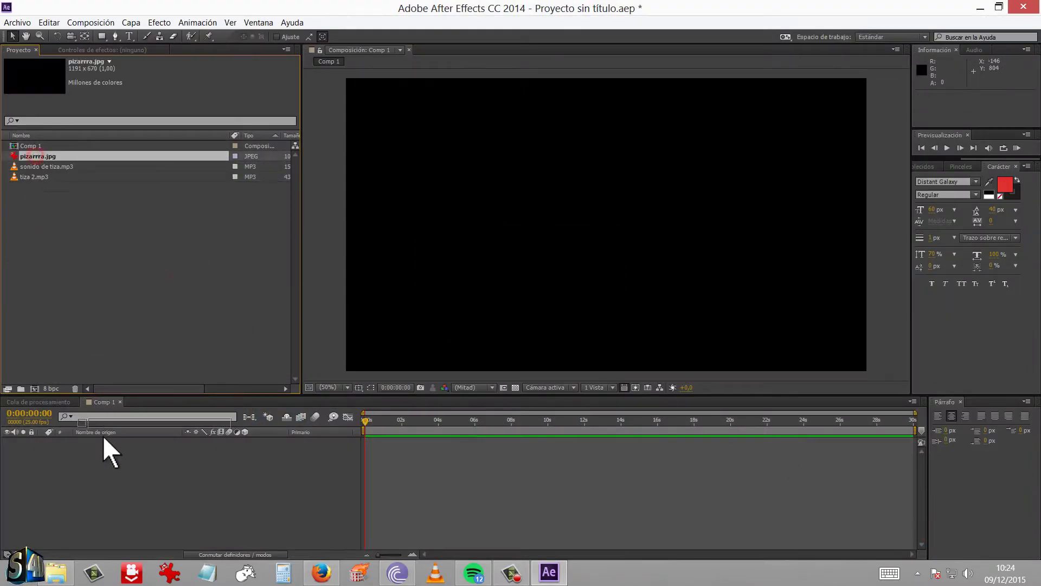
{"action": "left_click_drag", "start_coordinate": [111, 453], "coordinate": [99, 483]}
{"action": "key", "text": "comma"}
{"action": "key", "text": "comma"}
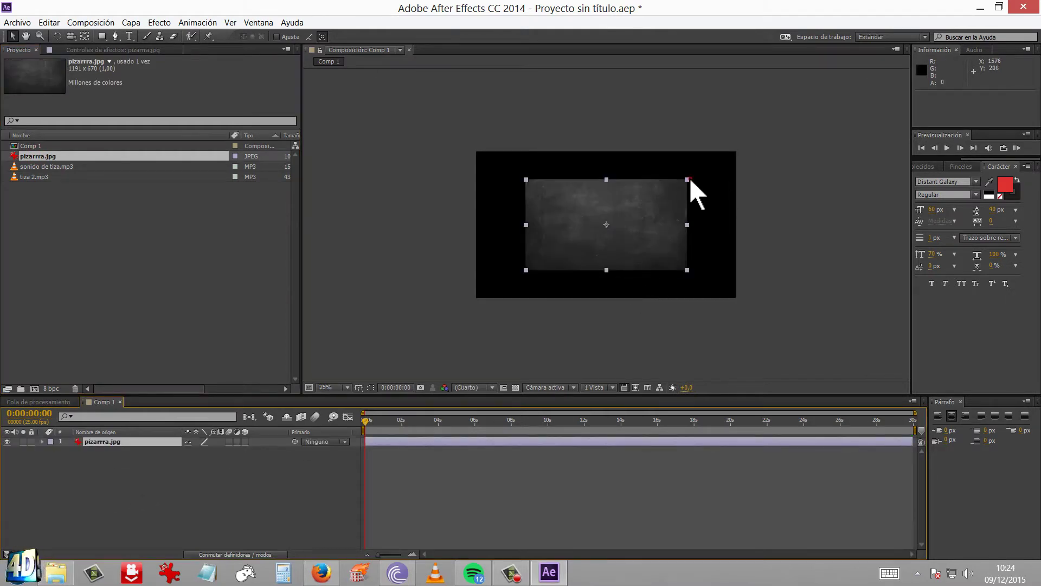
{"action": "mouse_move", "coordinate": [687, 179]}
{"action": "left_mouse_down"}
{"action": "mouse_move", "coordinate": [817, 92]}
{"action": "mouse_move", "coordinate": [808, 111]}
{"action": "left_mouse_up"}
{"action": "left_click", "coordinate": [460, 387]}
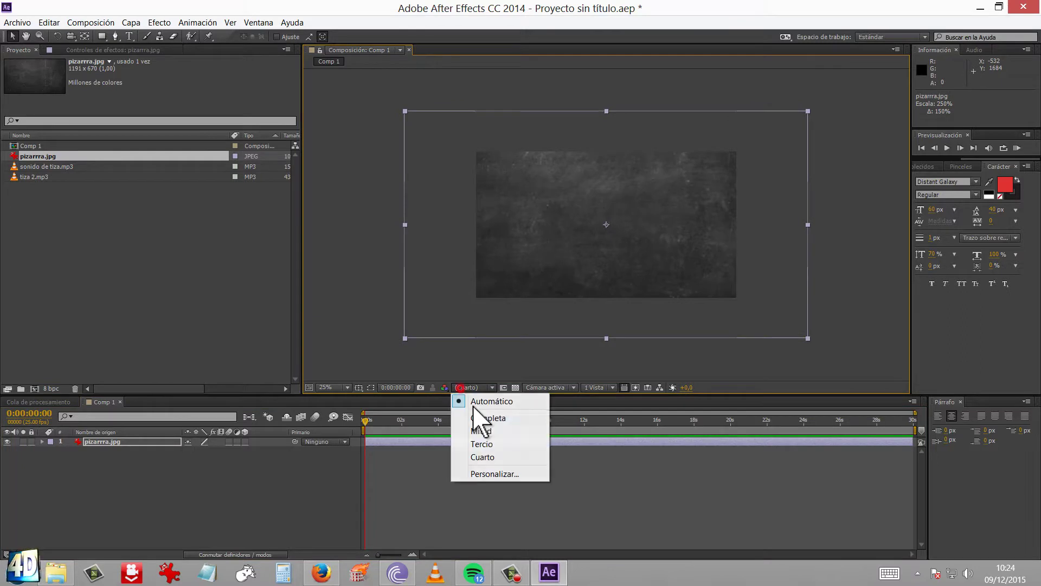
{"action": "left_click", "coordinate": [485, 417]}
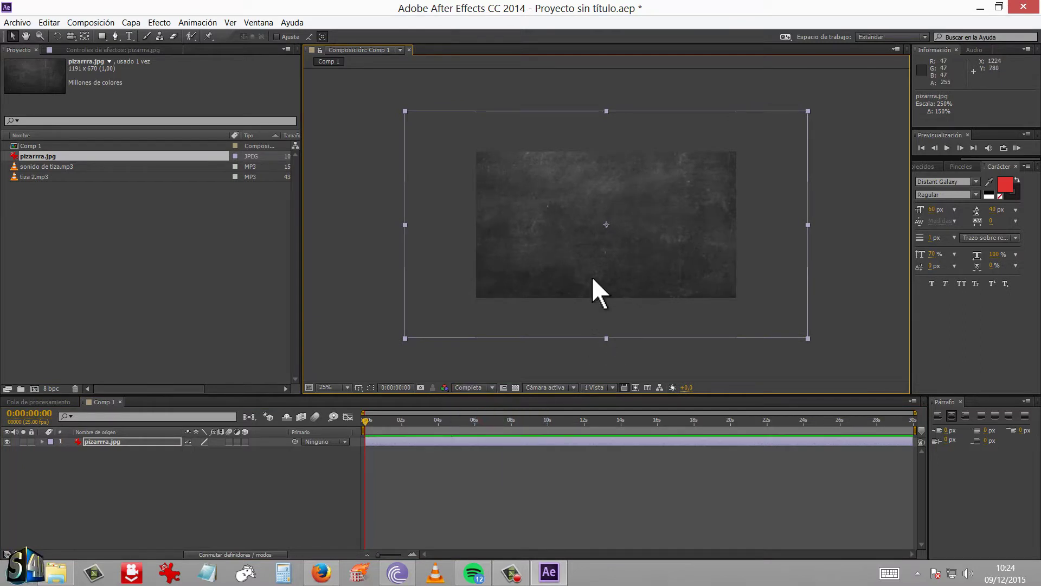
{"action": "key", "text": "period"}
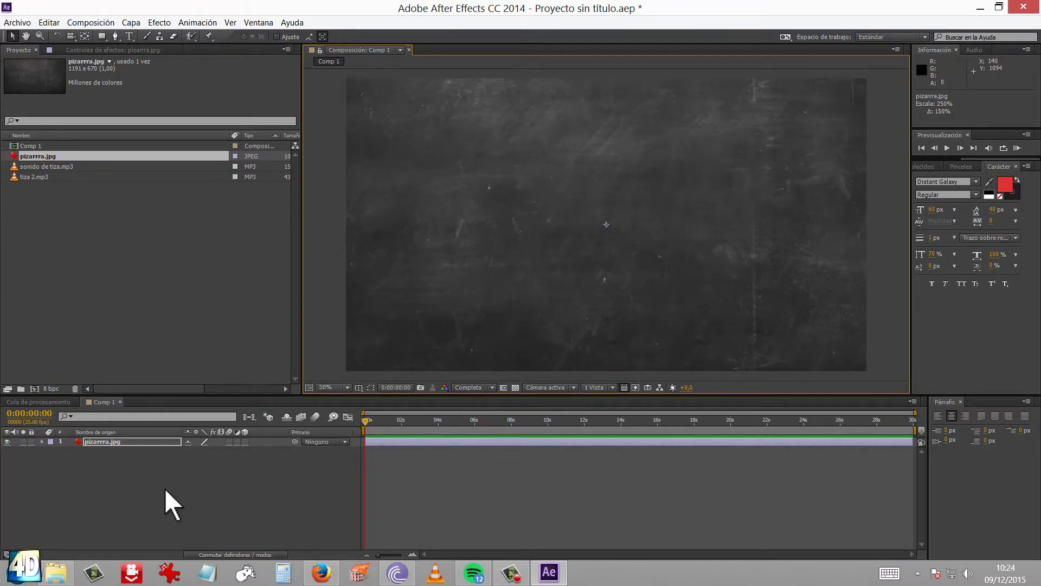
- Add a new text layer reading BIENVENIDO via Nuevo > Texto
{"action": "left_click", "coordinate": [156, 491]}
{"action": "right_click", "coordinate": [82, 496]}
{"action": "left_click", "coordinate": [127, 368]}
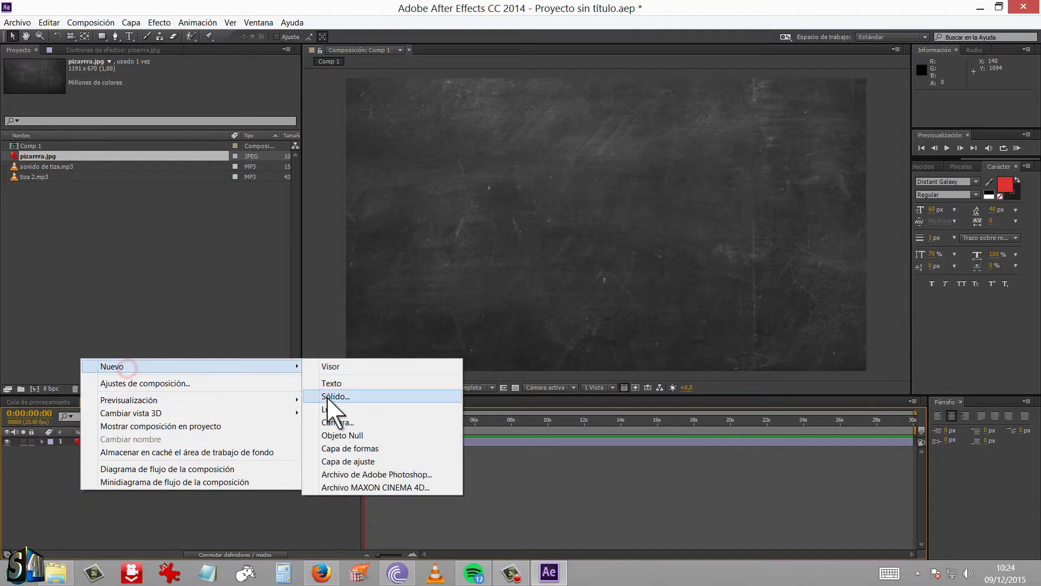
{"action": "left_click", "coordinate": [330, 383]}
{"action": "type", "text": "BIE"}
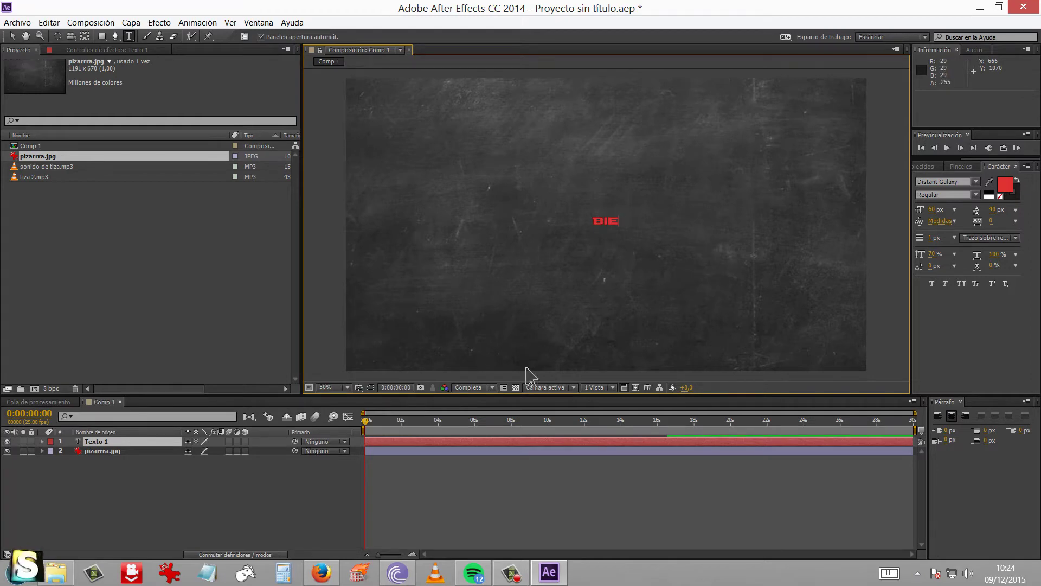
{"action": "type", "text": "NVENIDO"}
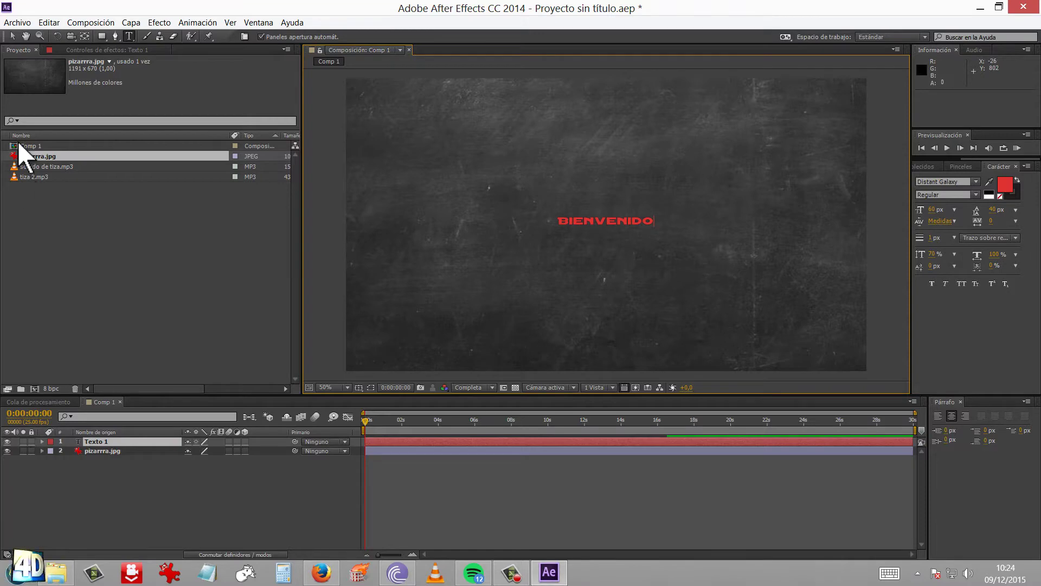
{"action": "left_click", "coordinate": [12, 36]}
- Scale the BIENVENIDO text up into a large title and centre it on the chalkboard
{"action": "mouse_move", "coordinate": [648, 215]}
{"action": "left_mouse_down"}
{"action": "mouse_move", "coordinate": [762, 153]}
{"action": "mouse_move", "coordinate": [804, 144]}
{"action": "left_mouse_up"}
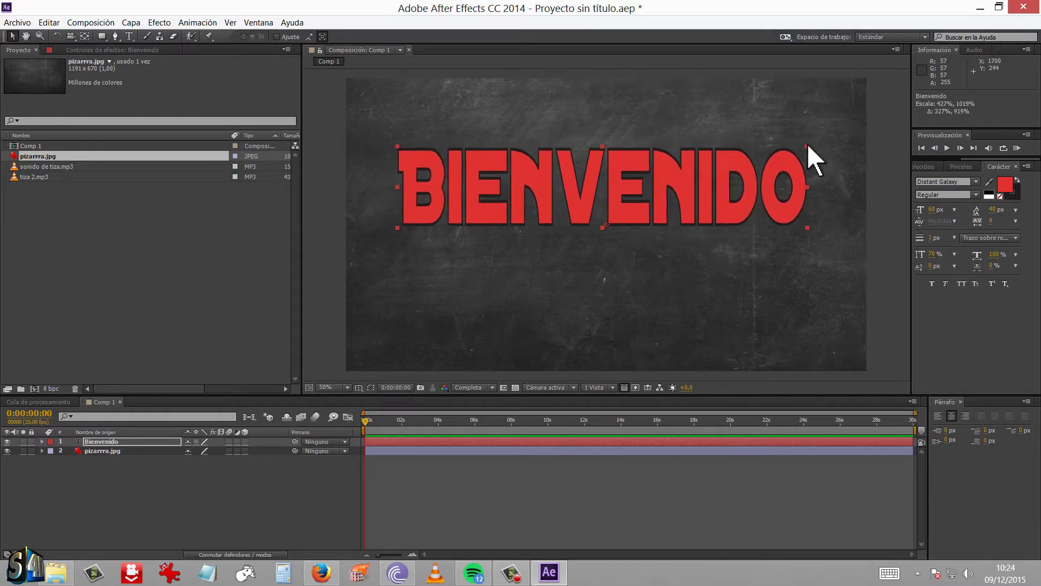
{"action": "left_click_drag", "start_coordinate": [679, 191], "coordinate": [686, 220]}
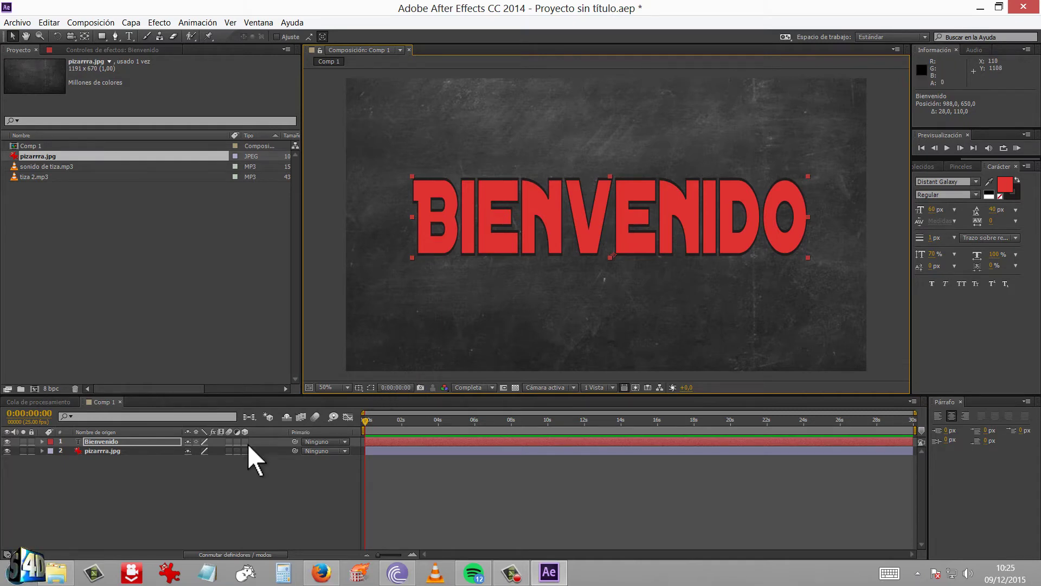
{"action": "left_click", "coordinate": [104, 489]}
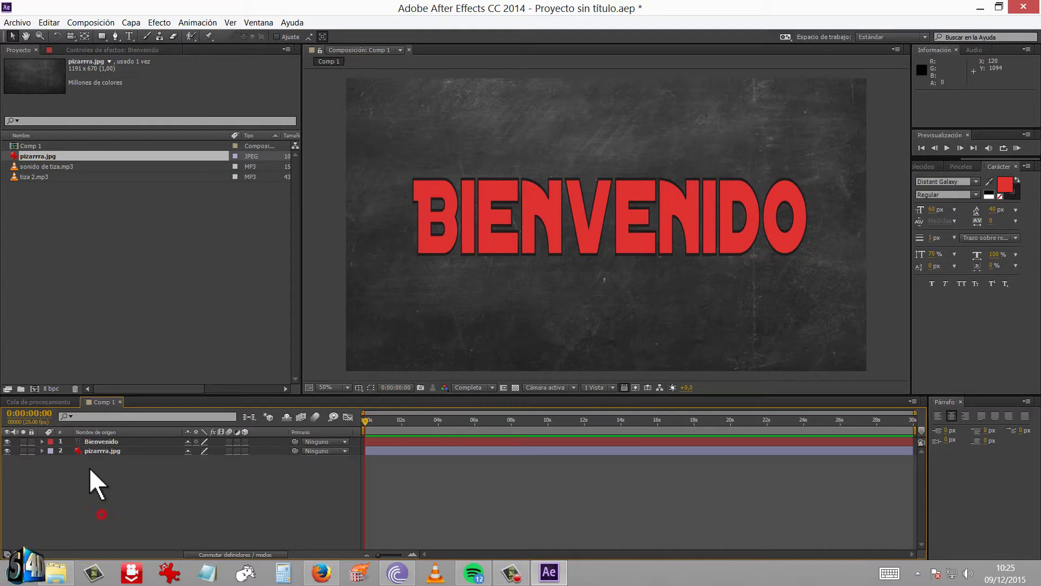
{"action": "left_click", "coordinate": [105, 441]}
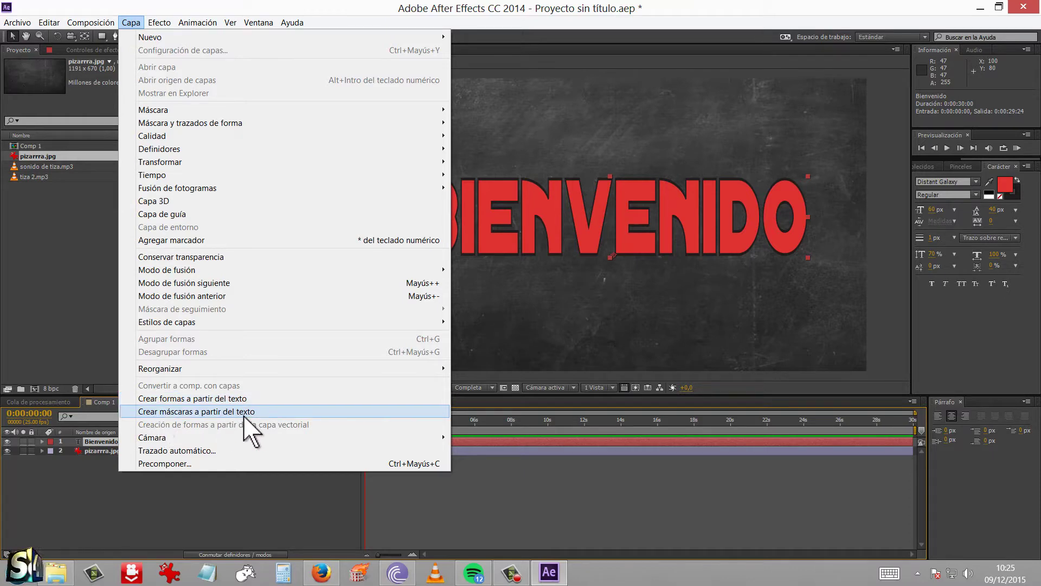
- Create masks from the BIENVENIDO text and delete the original text layer
{"action": "left_click", "coordinate": [181, 412]}
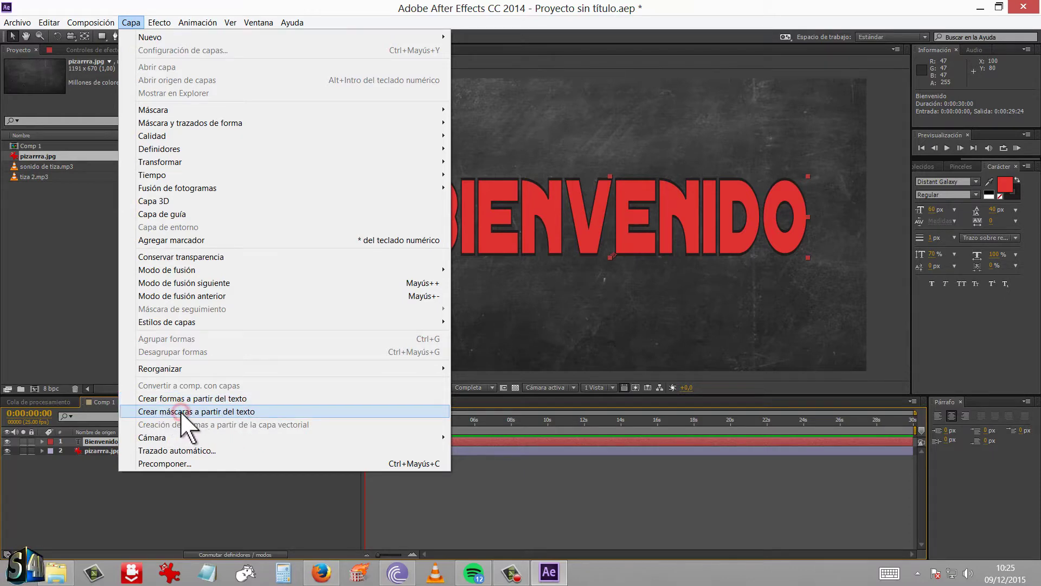
{"action": "left_click", "coordinate": [97, 450]}
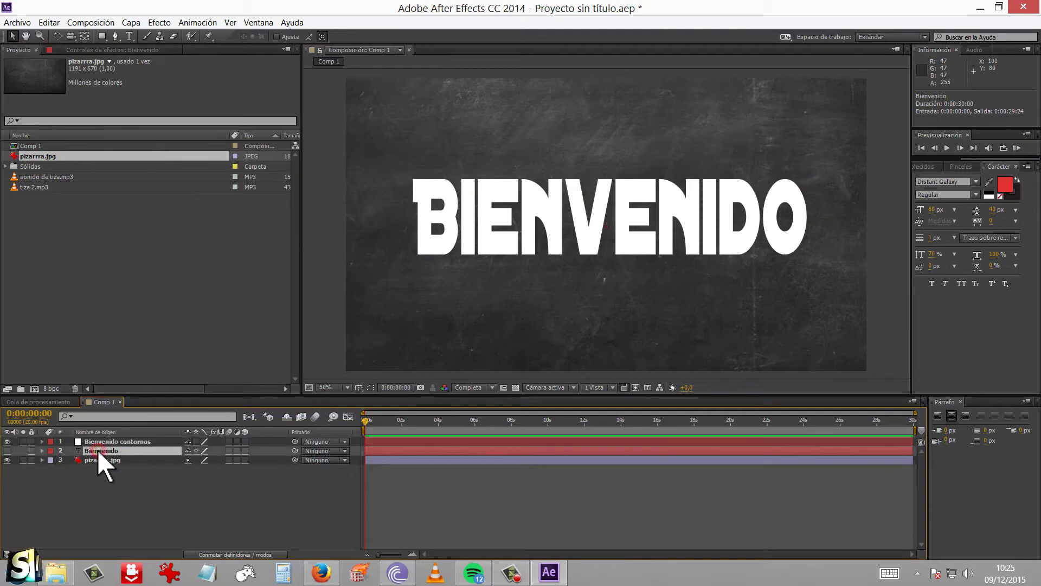
{"action": "key", "text": "Delete"}
- Select the Bienvenido contornos layer and show its letter mask outlines
{"action": "left_click", "coordinate": [98, 442]}
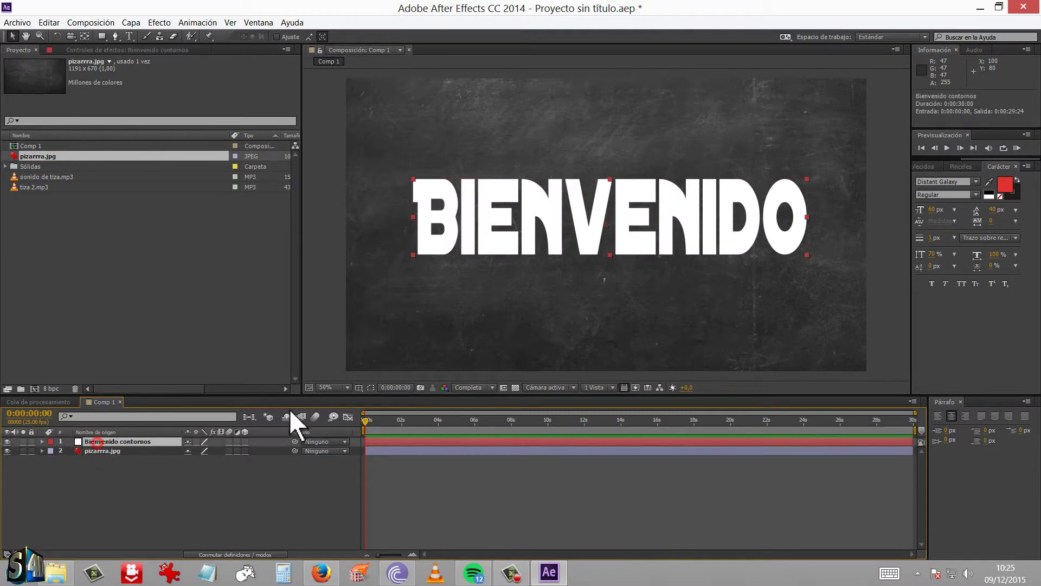
{"action": "left_click", "coordinate": [371, 387]}
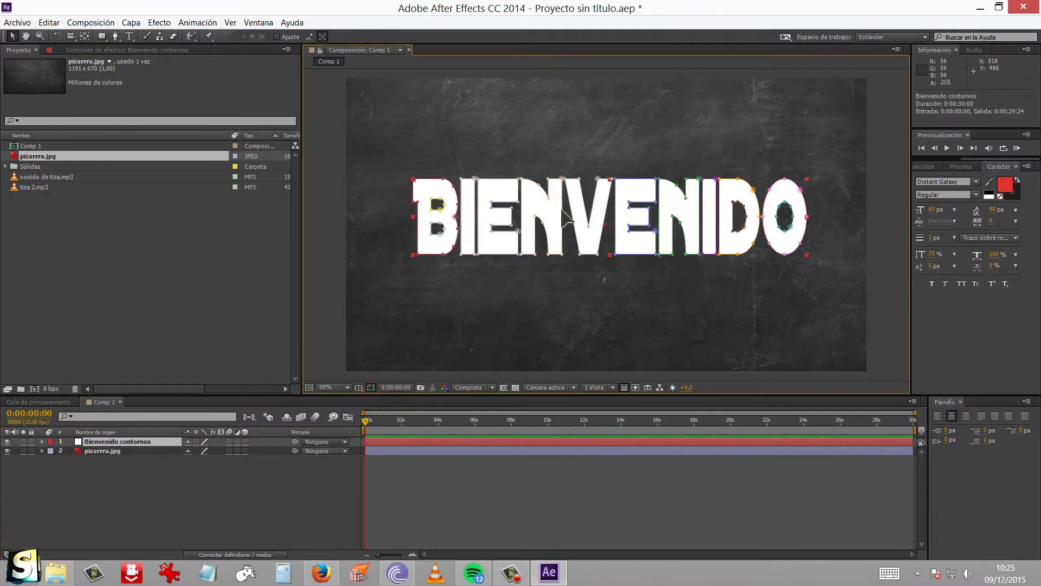
{"action": "scroll", "coordinate": [564, 216], "scroll_direction": "up", "scroll_amount": 5}
{"action": "scroll", "coordinate": [551, 209], "scroll_direction": "down", "scroll_amount": 2}
{"action": "scroll", "coordinate": [729, 128], "scroll_direction": "down", "scroll_amount": 2}
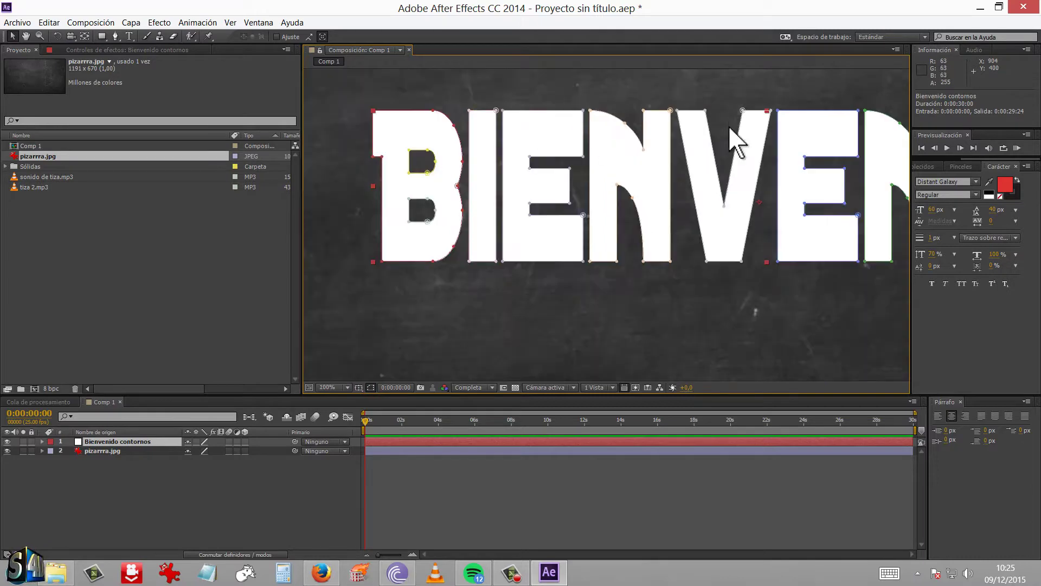
{"action": "scroll", "coordinate": [418, 149], "scroll_direction": "up", "scroll_amount": 2}
{"action": "scroll", "coordinate": [433, 155], "scroll_direction": "down", "scroll_amount": 4}
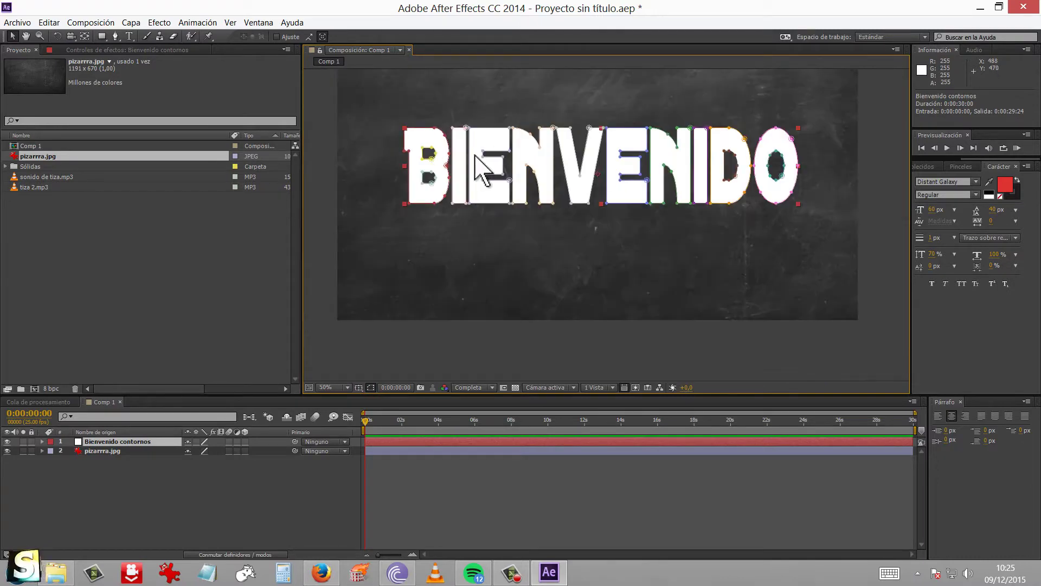
{"action": "scroll", "coordinate": [497, 158], "scroll_direction": "up", "scroll_amount": 2}
{"action": "scroll", "coordinate": [506, 177], "scroll_direction": "down", "scroll_amount": 2}
{"action": "scroll", "coordinate": [500, 232], "scroll_direction": "up", "scroll_amount": 1}
{"action": "scroll", "coordinate": [500, 232], "scroll_direction": "down", "scroll_amount": 1}
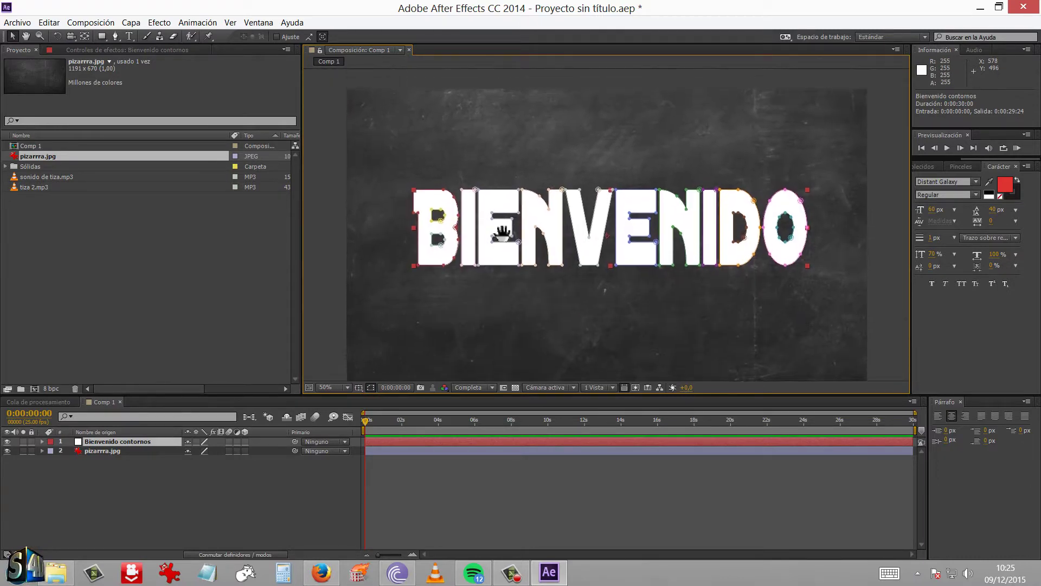
{"action": "left_click", "coordinate": [228, 466]}
- Apply Trapcode 3D Stroke to Bienvenido contornos and hide the mask outlines
{"action": "right_click", "coordinate": [132, 441]}
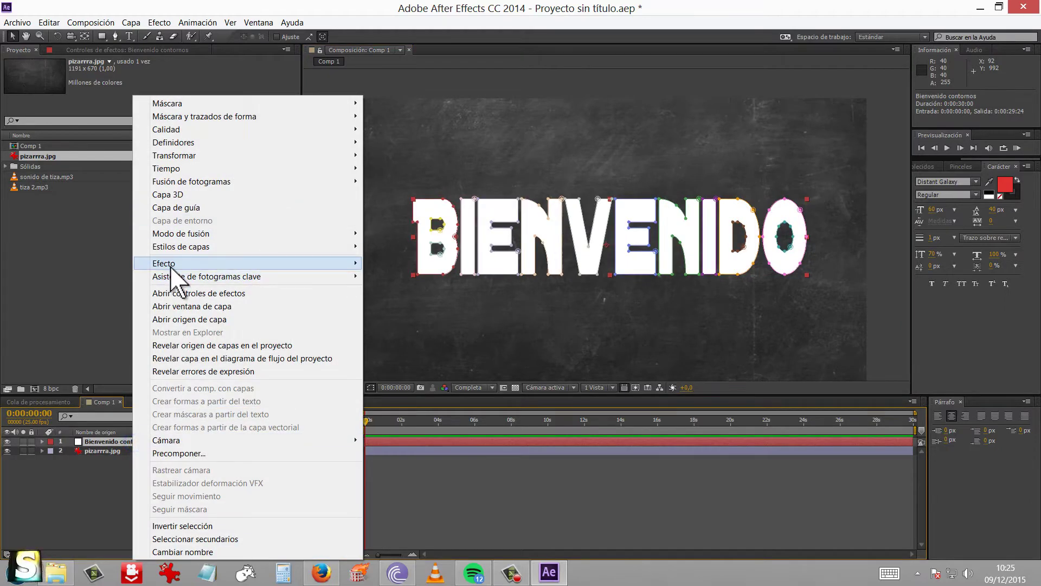
{"action": "mouse_move", "coordinate": [171, 265]}
{"action": "mouse_move", "coordinate": [425, 552]}
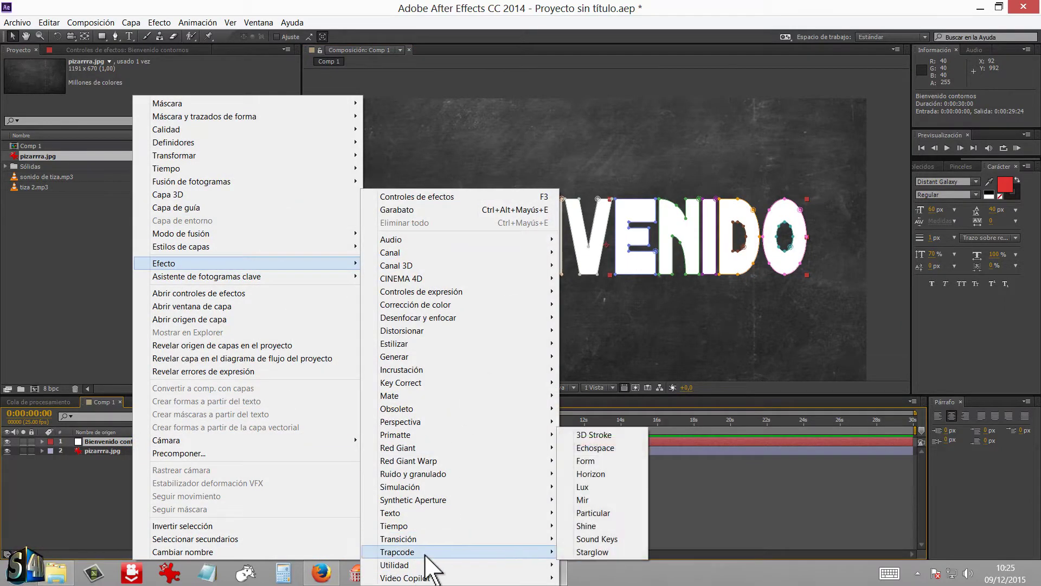
{"action": "left_click", "coordinate": [615, 434]}
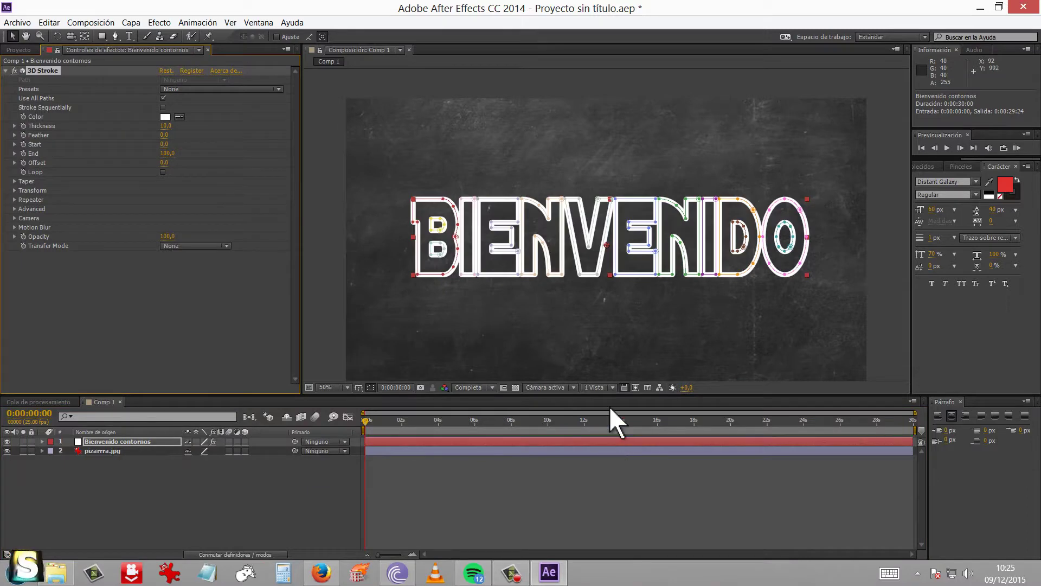
{"action": "left_click", "coordinate": [371, 387]}
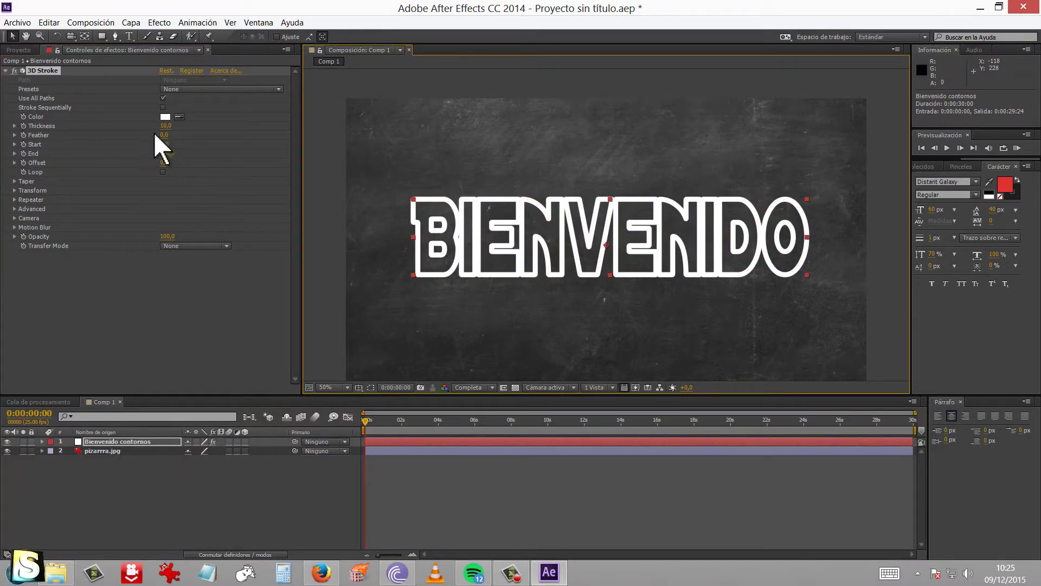
- Make the 3D Stroke much thinner and enable its Taper
{"action": "mouse_move", "coordinate": [162, 126]}
{"action": "left_mouse_down"}
{"action": "mouse_move", "coordinate": [138, 128]}
{"action": "mouse_move", "coordinate": [145, 125]}
{"action": "left_mouse_up"}
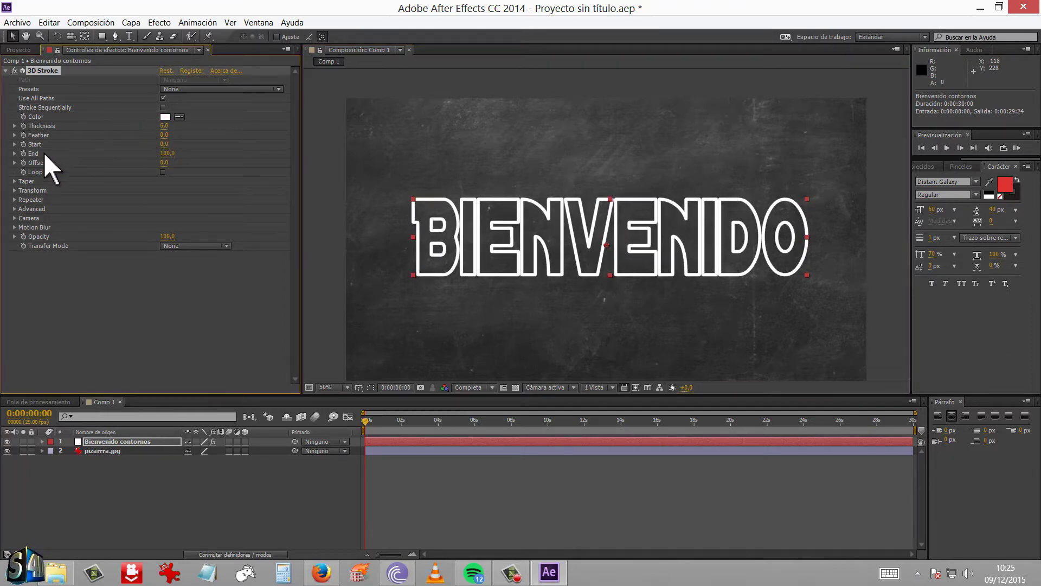
{"action": "left_click", "coordinate": [14, 181]}
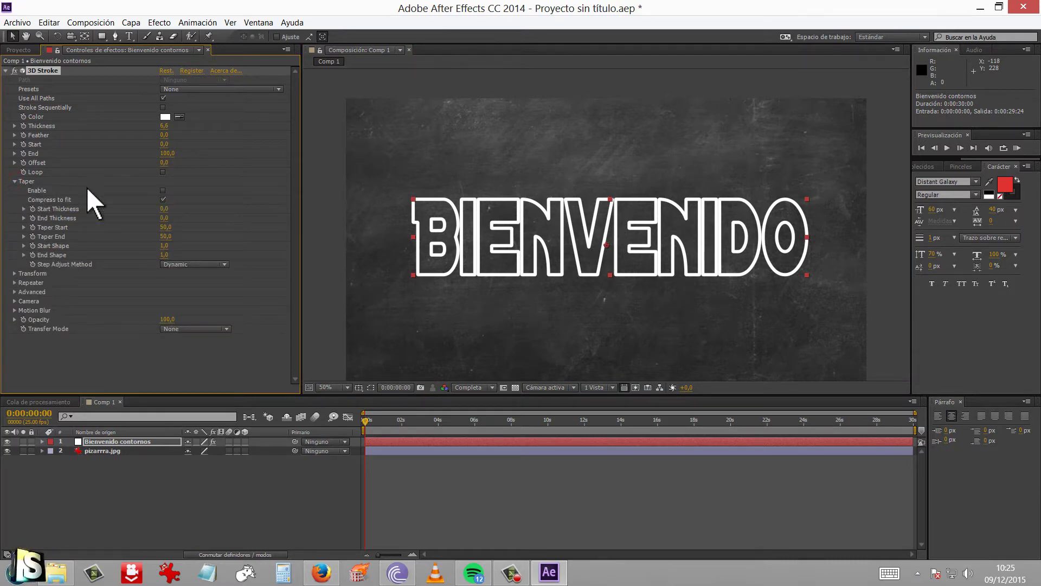
{"action": "left_click", "coordinate": [163, 190]}
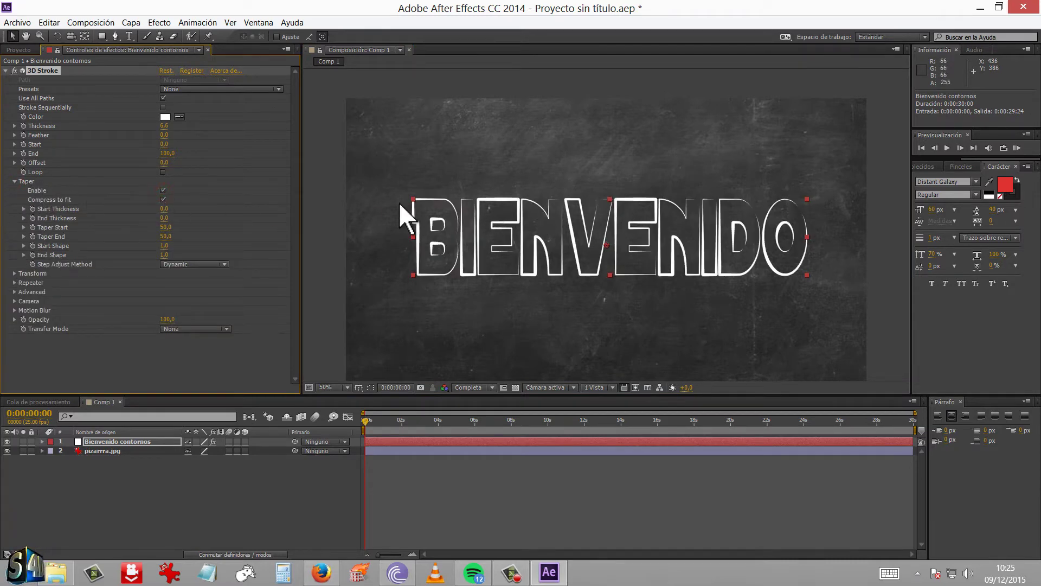
- Set the 3D Stroke Taper End Thickness to 23
{"action": "left_click_drag", "start_coordinate": [177, 218], "coordinate": [199, 214]}
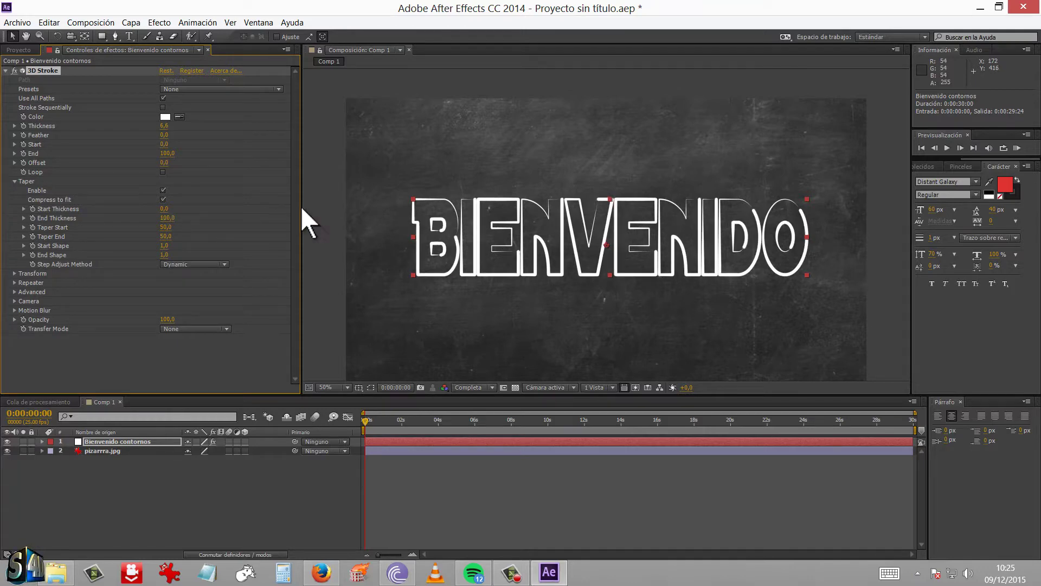
{"action": "left_click_drag", "start_coordinate": [165, 153], "coordinate": [116, 153]}
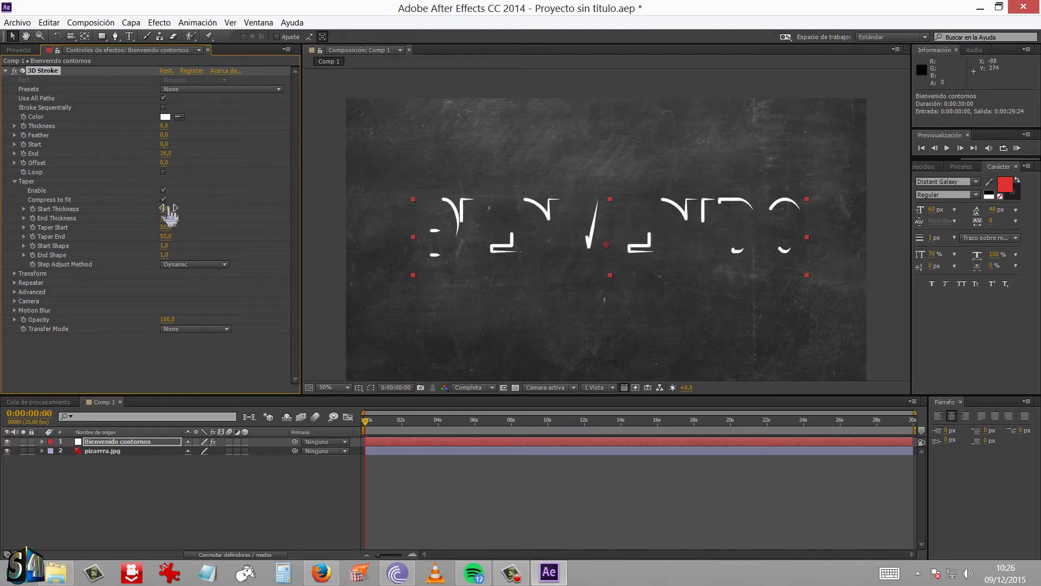
{"action": "left_click_drag", "start_coordinate": [165, 208], "coordinate": [288, 208]}
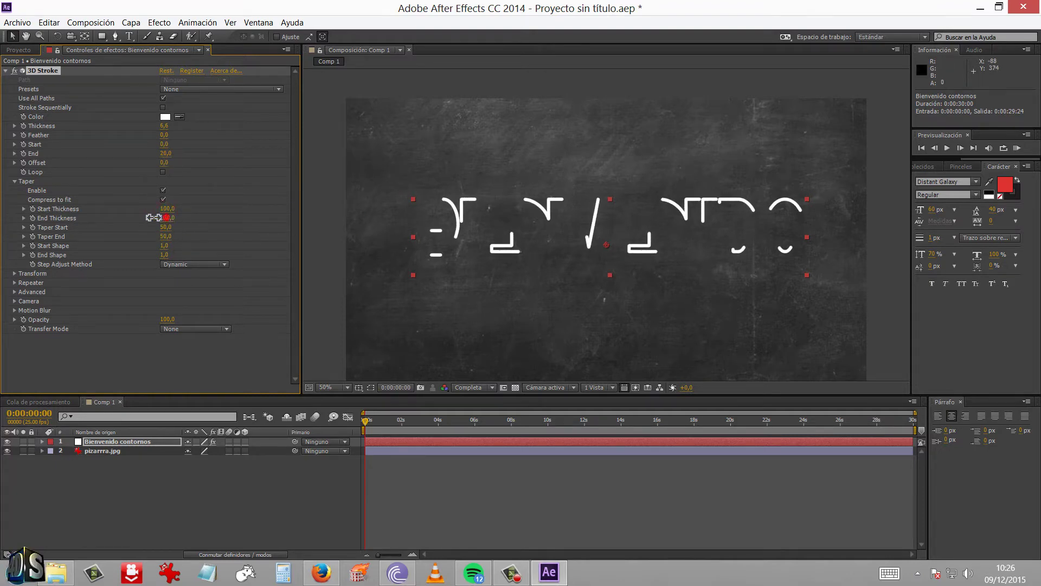
{"action": "left_click_drag", "start_coordinate": [164, 217], "coordinate": [8, 215]}
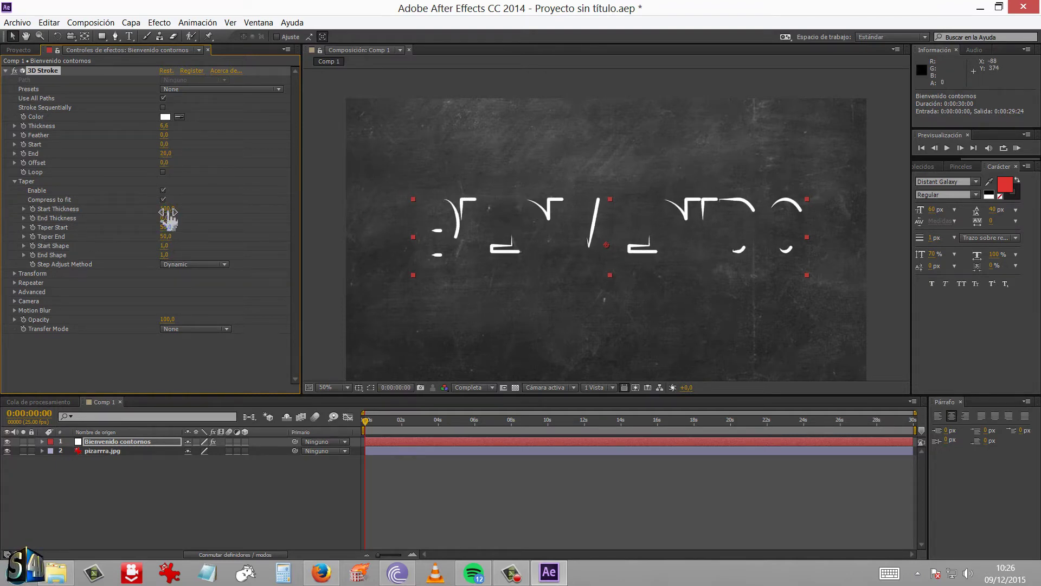
{"action": "left_click_drag", "start_coordinate": [167, 216], "coordinate": [174, 217]}
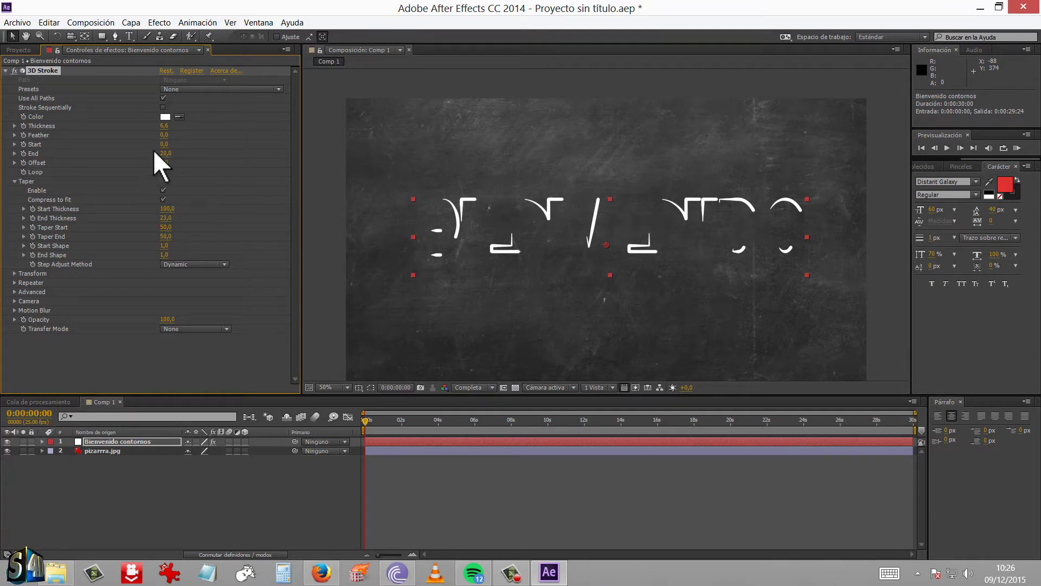
- Turn on Stroke Sequentially and test how End draws the lettering
{"action": "mouse_move", "coordinate": [164, 153]}
{"action": "left_mouse_down"}
{"action": "mouse_move", "coordinate": [110, 154]}
{"action": "mouse_move", "coordinate": [174, 151]}
{"action": "mouse_move", "coordinate": [56, 151]}
{"action": "left_mouse_up"}
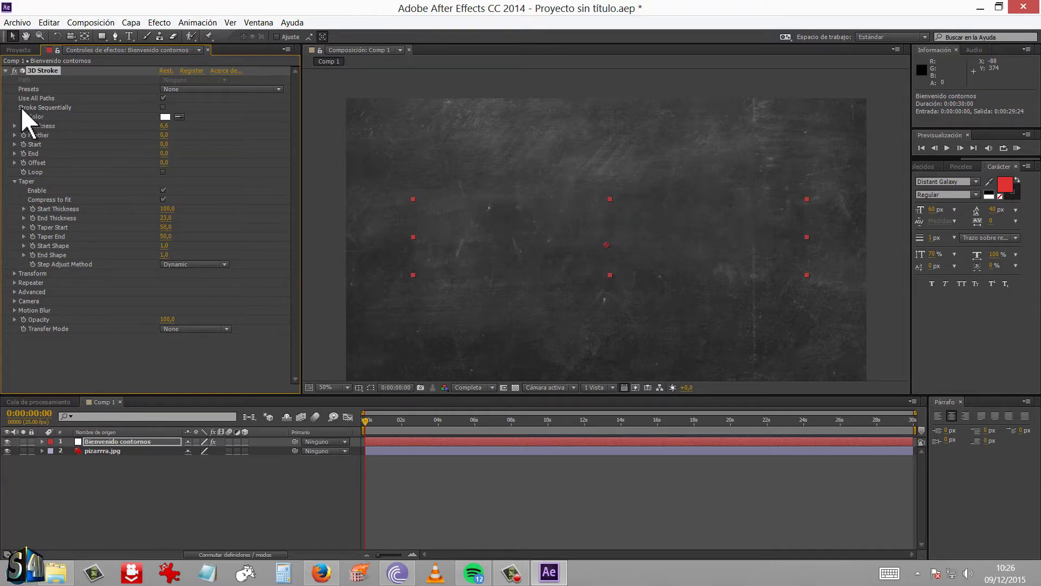
{"action": "left_click", "coordinate": [163, 107]}
{"action": "mouse_move", "coordinate": [166, 154]}
{"action": "left_mouse_down"}
{"action": "mouse_move", "coordinate": [209, 148]}
{"action": "mouse_move", "coordinate": [176, 148]}
{"action": "mouse_move", "coordinate": [329, 297]}
{"action": "left_mouse_up"}
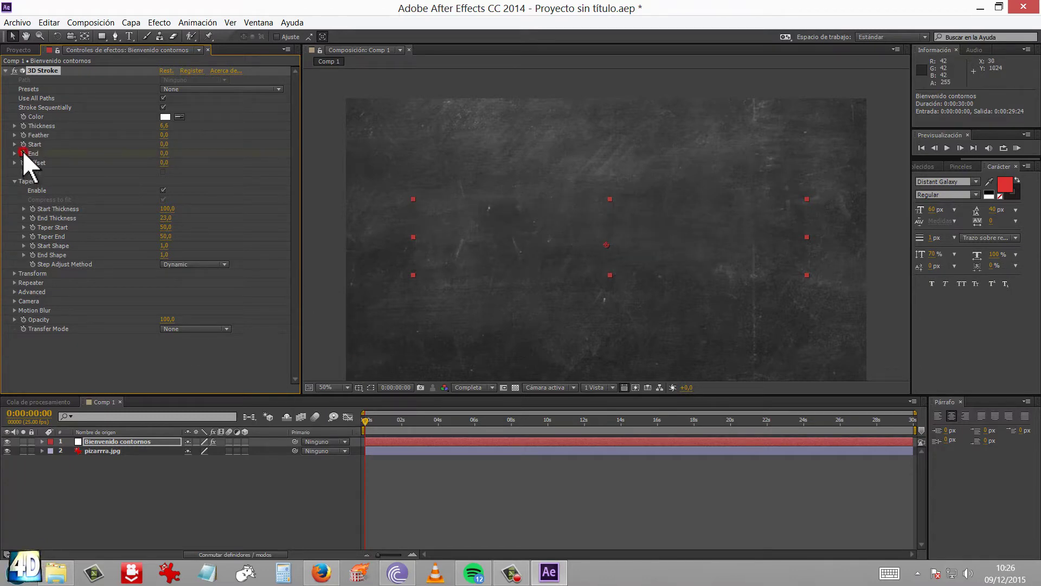
- Keyframe 3D Stroke End to 100 at 0:00:10:00 and RAM-preview the BIENVENIDO write-on
{"action": "left_click_drag", "start_coordinate": [366, 419], "coordinate": [493, 422]}
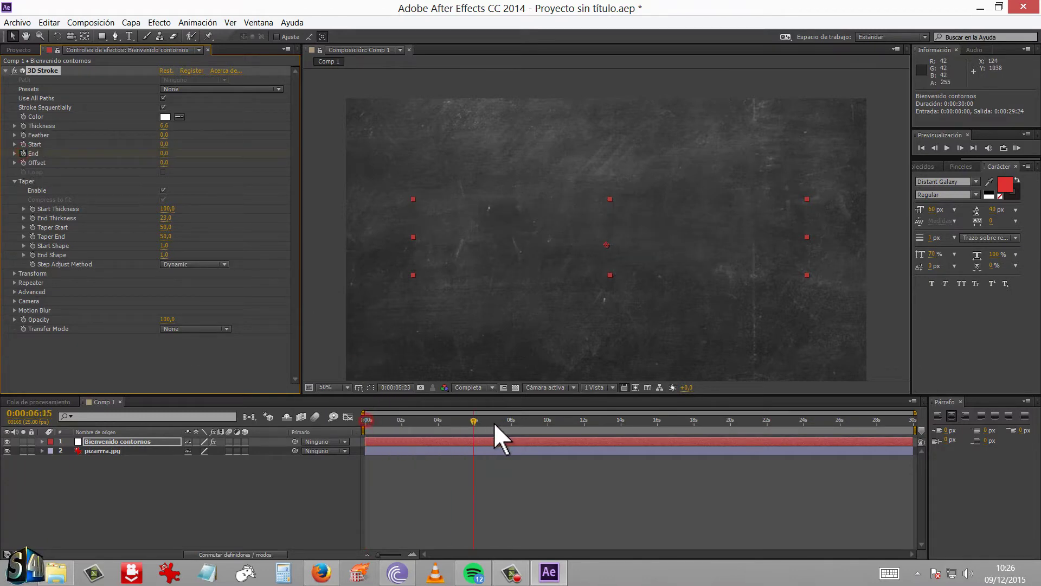
{"action": "left_click", "coordinate": [548, 418]}
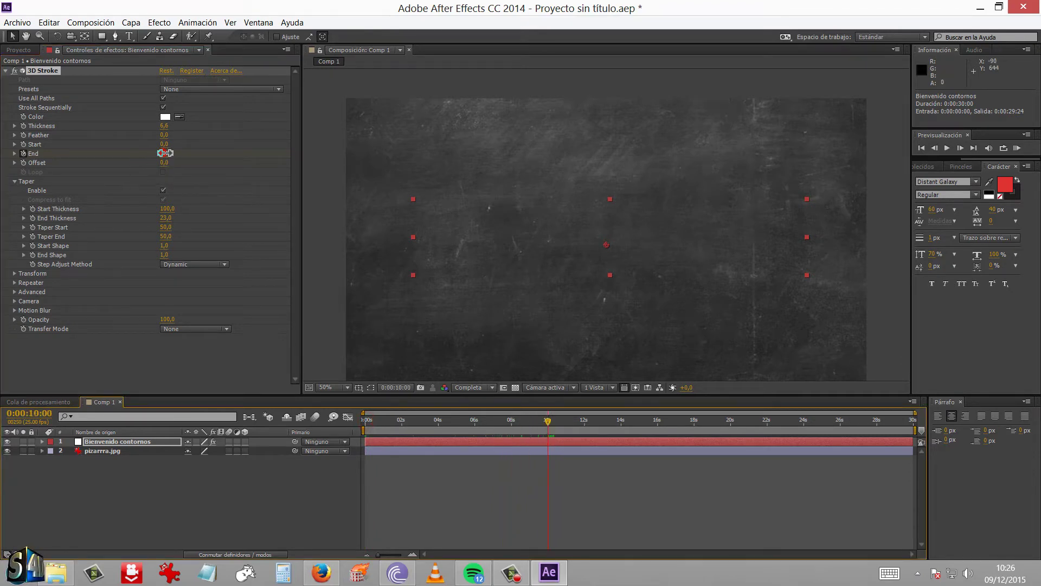
{"action": "left_click_drag", "start_coordinate": [165, 153], "coordinate": [259, 149]}
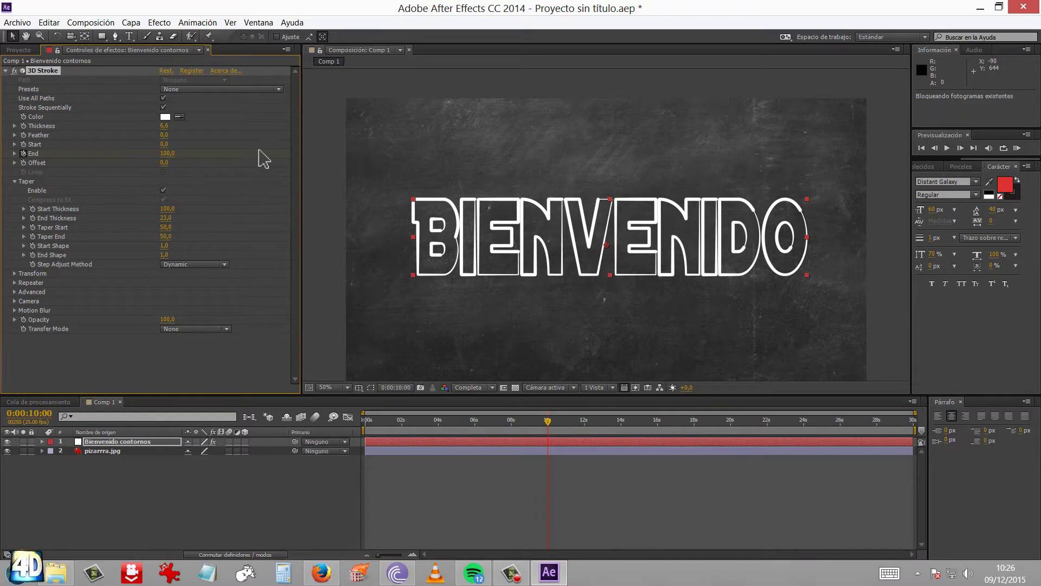
{"action": "key", "text": "KP_0"}
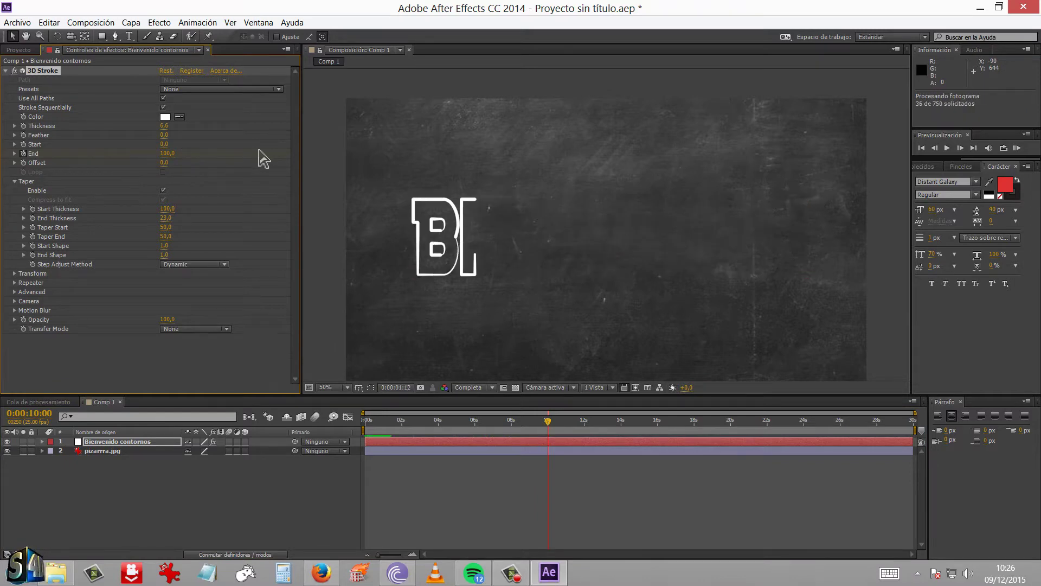
{"action": "key", "text": "space"}
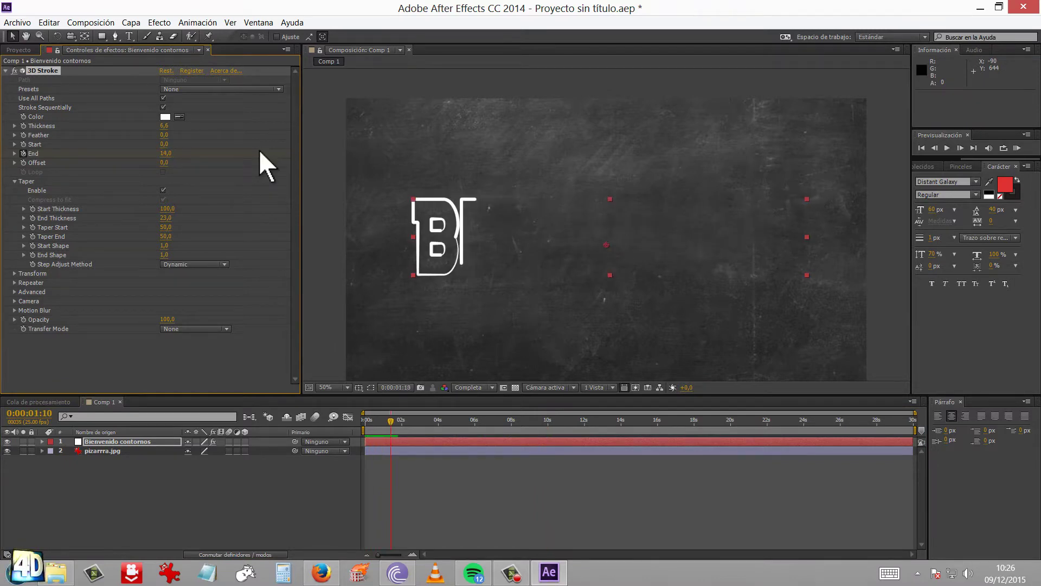
{"action": "left_click", "coordinate": [5, 70]}
{"action": "scroll", "coordinate": [458, 232], "scroll_direction": "up", "scroll_amount": 1}
{"action": "scroll", "coordinate": [459, 233], "scroll_direction": "up", "scroll_amount": 3}
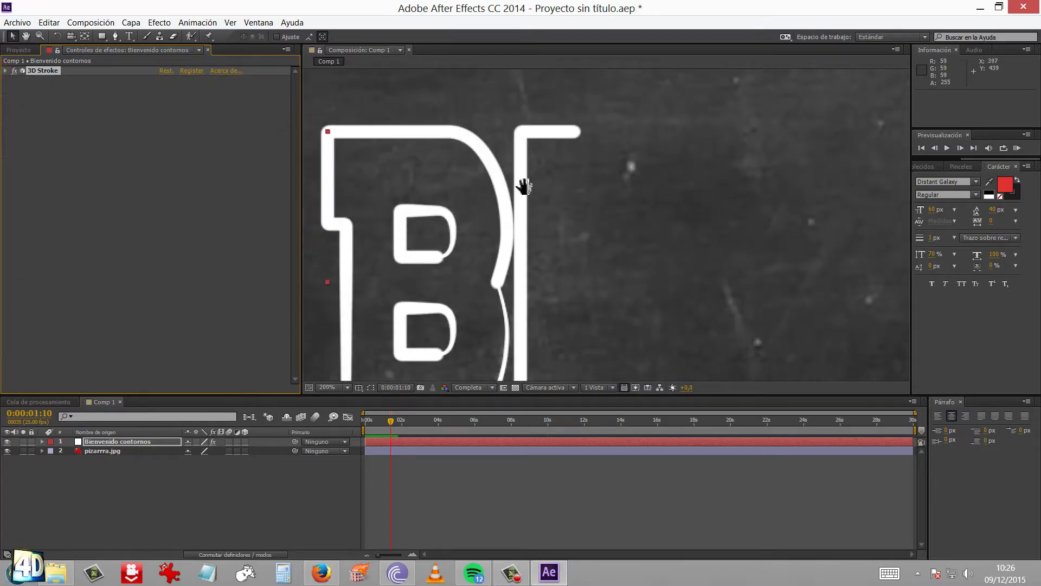
- Add Bordes rugosos to Bienvenido contornos with Escala 10 and Borde 5,50
{"action": "left_click_drag", "start_coordinate": [523, 186], "coordinate": [547, 148]}
{"action": "right_click", "coordinate": [138, 212]}
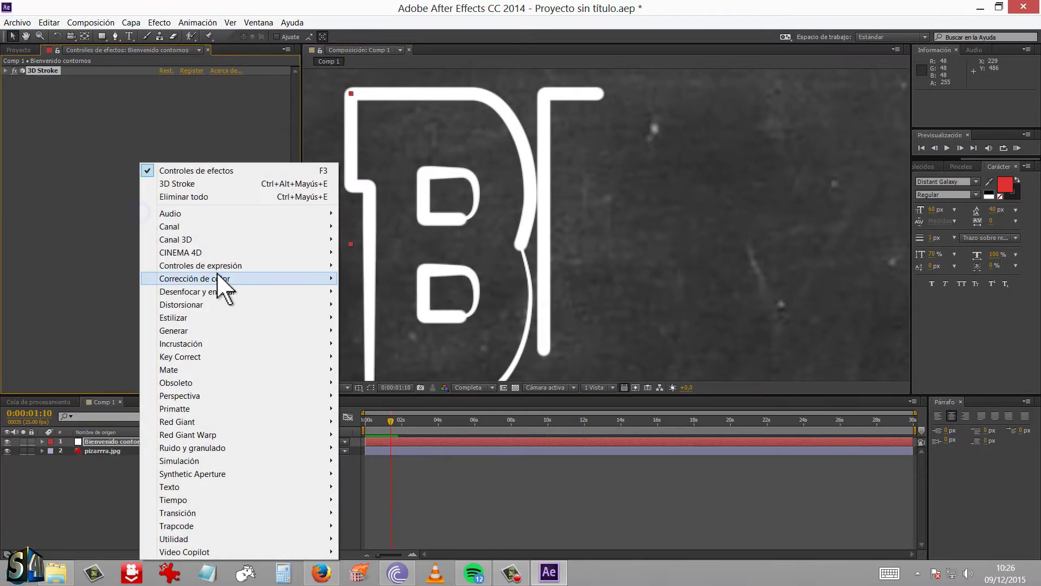
{"action": "mouse_move", "coordinate": [188, 318]}
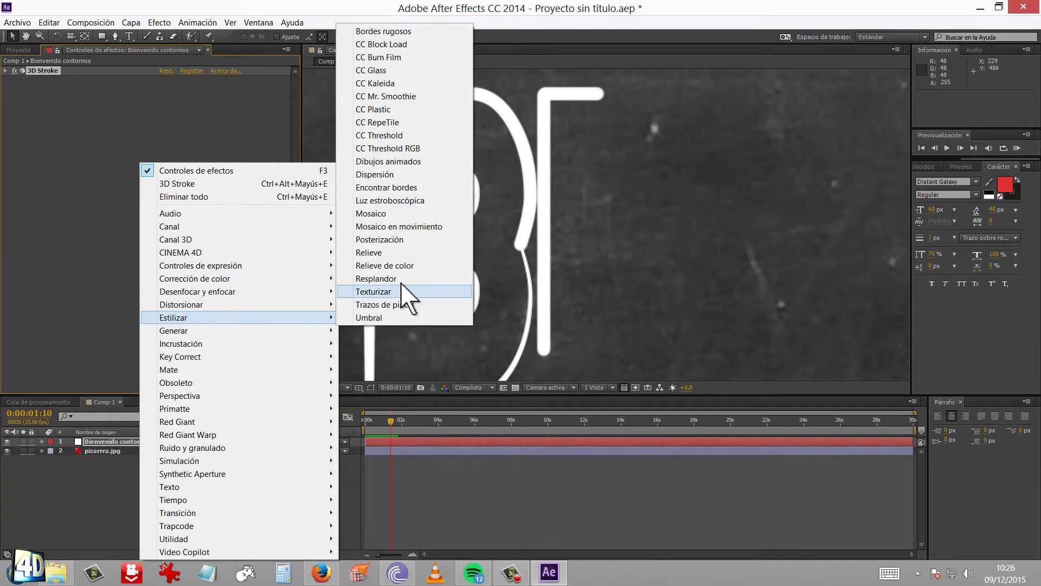
{"action": "left_click", "coordinate": [388, 31]}
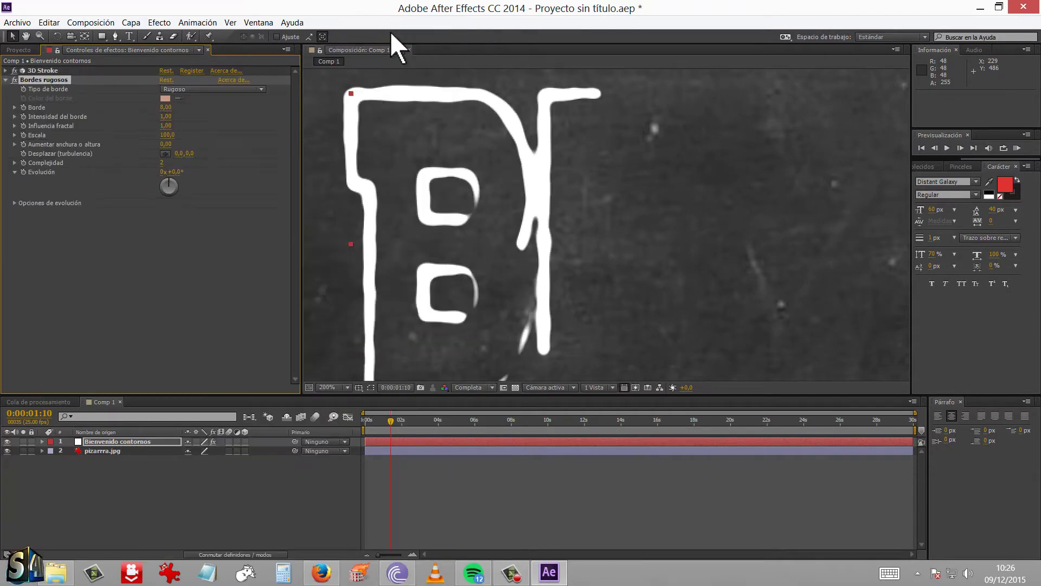
{"action": "key", "text": "slash"}
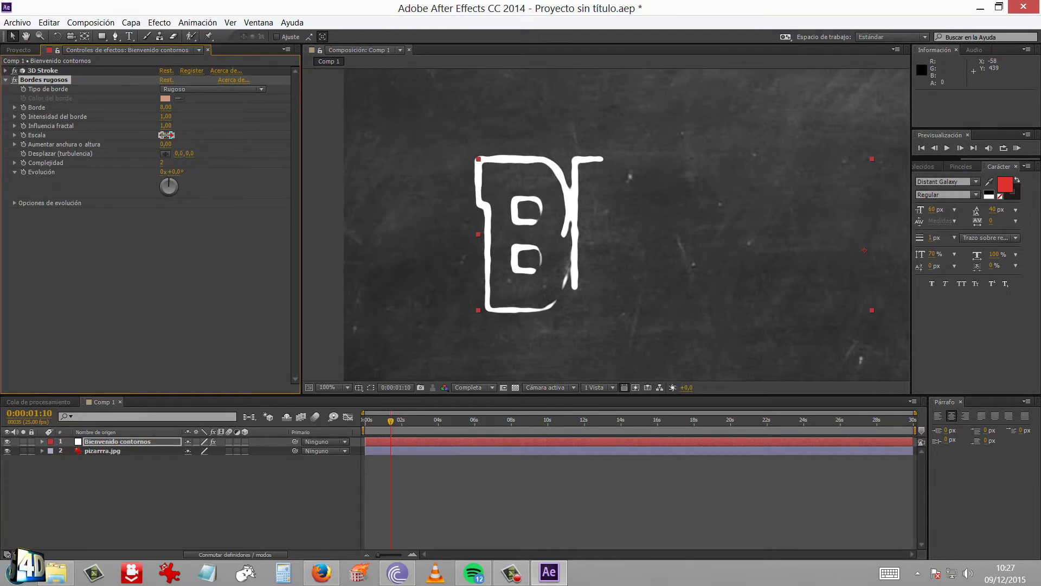
{"action": "left_click_drag", "start_coordinate": [166, 135], "coordinate": [112, 137]}
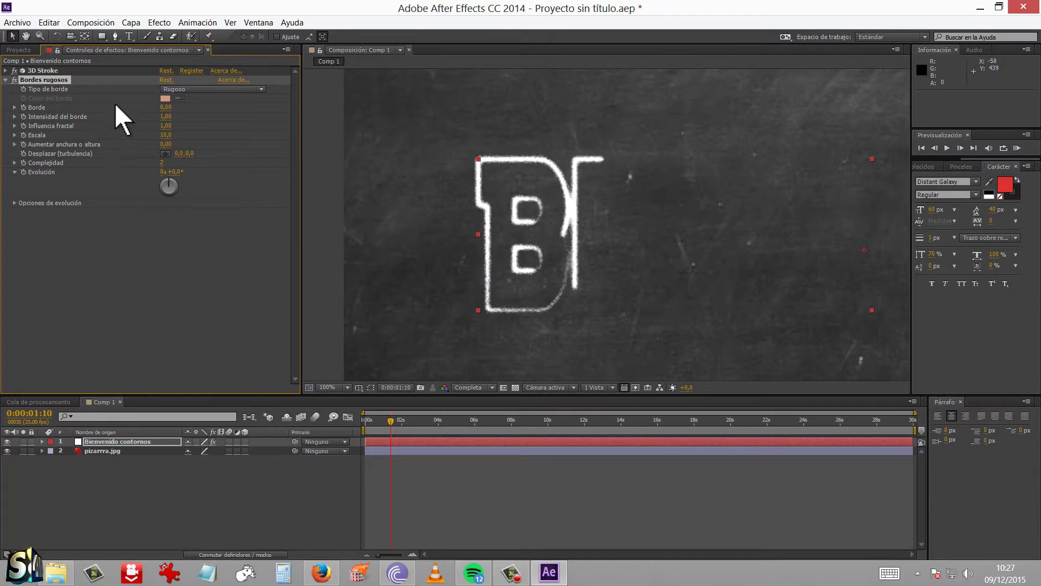
{"action": "mouse_move", "coordinate": [172, 108]}
{"action": "left_mouse_down"}
{"action": "mouse_move", "coordinate": [228, 107]}
{"action": "mouse_move", "coordinate": [135, 109]}
{"action": "mouse_move", "coordinate": [148, 109]}
{"action": "left_mouse_up"}
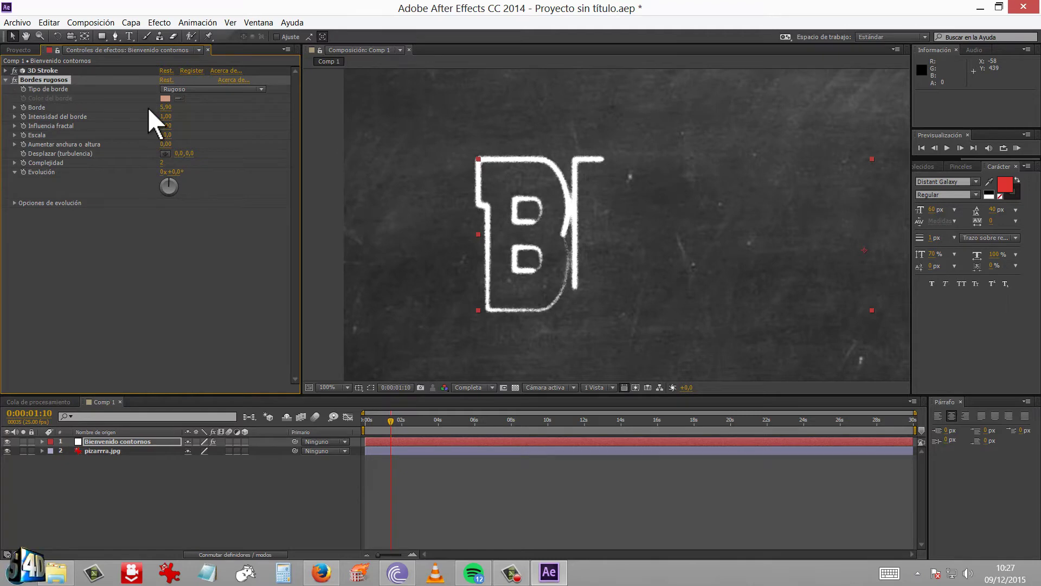
{"action": "key", "text": "comma"}
- Preview the animation and inspect the chalky letter edges up close
{"action": "left_click_drag", "start_coordinate": [665, 248], "coordinate": [492, 235]}
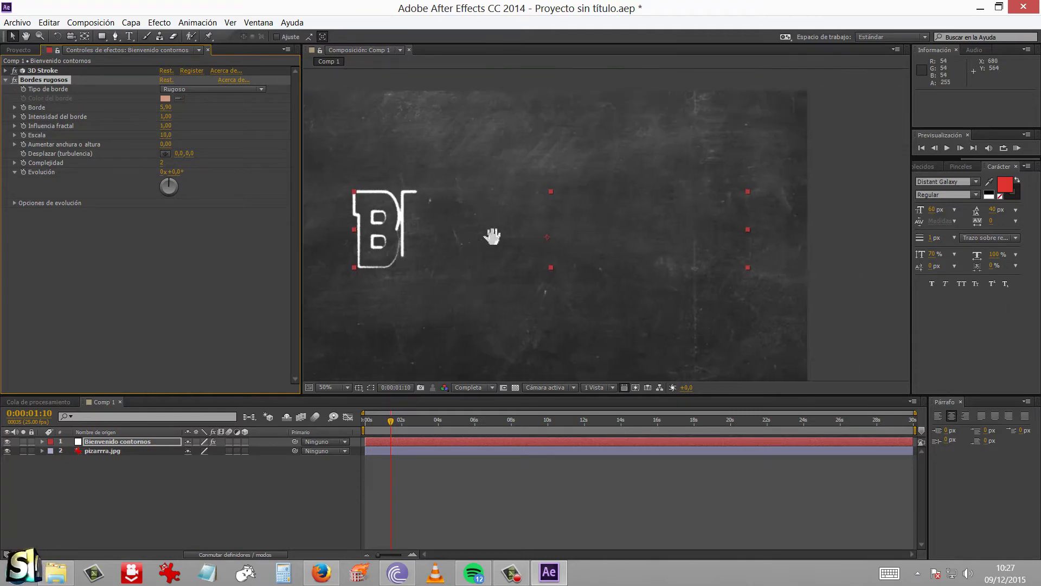
{"action": "key", "text": "KP_0"}
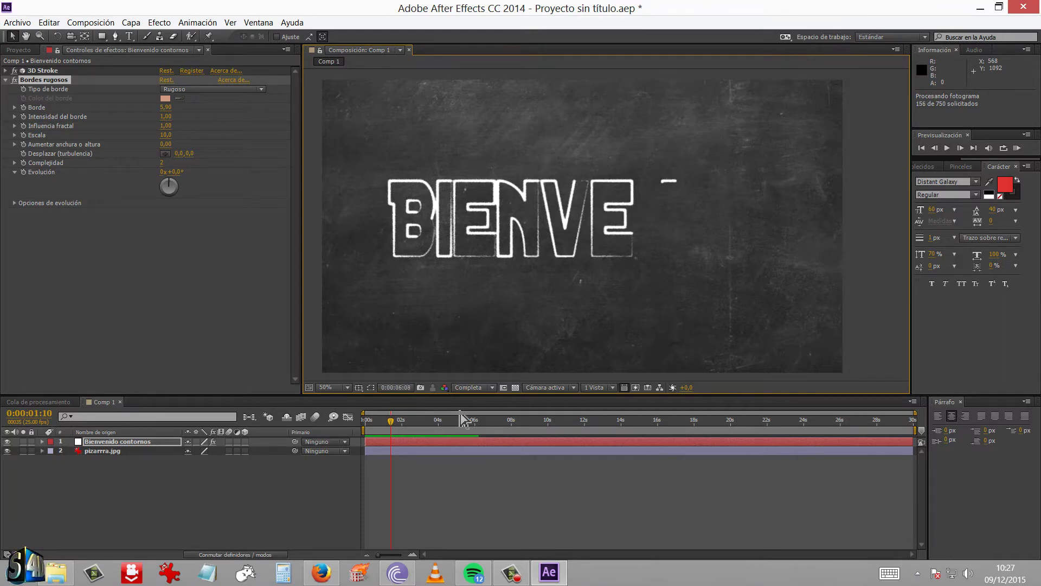
{"action": "scroll", "coordinate": [581, 284], "scroll_direction": "up", "scroll_amount": 3}
{"action": "left_click_drag", "start_coordinate": [624, 139], "coordinate": [605, 324]}
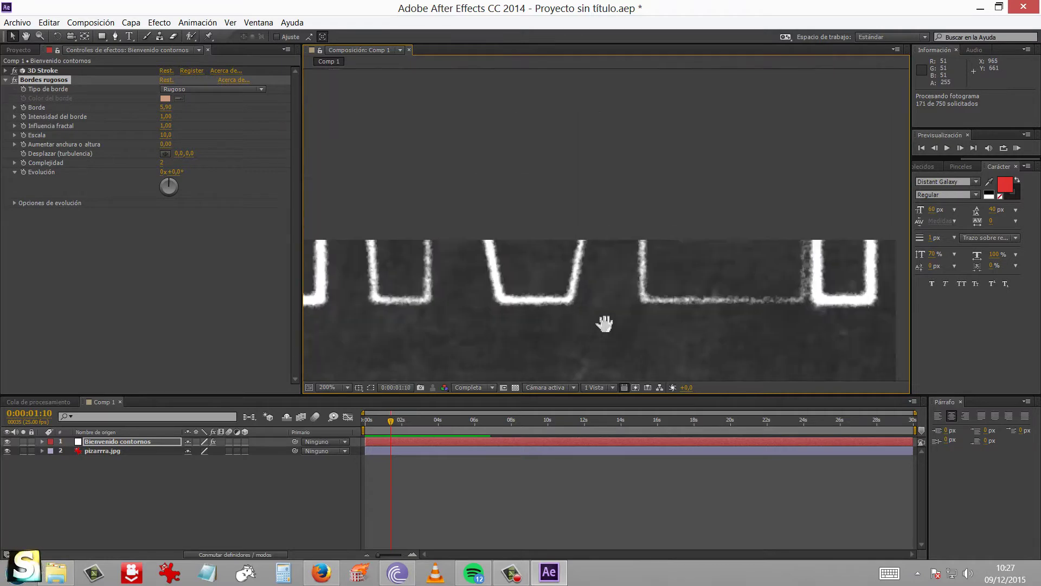
{"action": "scroll", "coordinate": [643, 251], "scroll_direction": "down", "scroll_amount": 2}
{"action": "scroll", "coordinate": [644, 251], "scroll_direction": "down", "scroll_amount": 2}
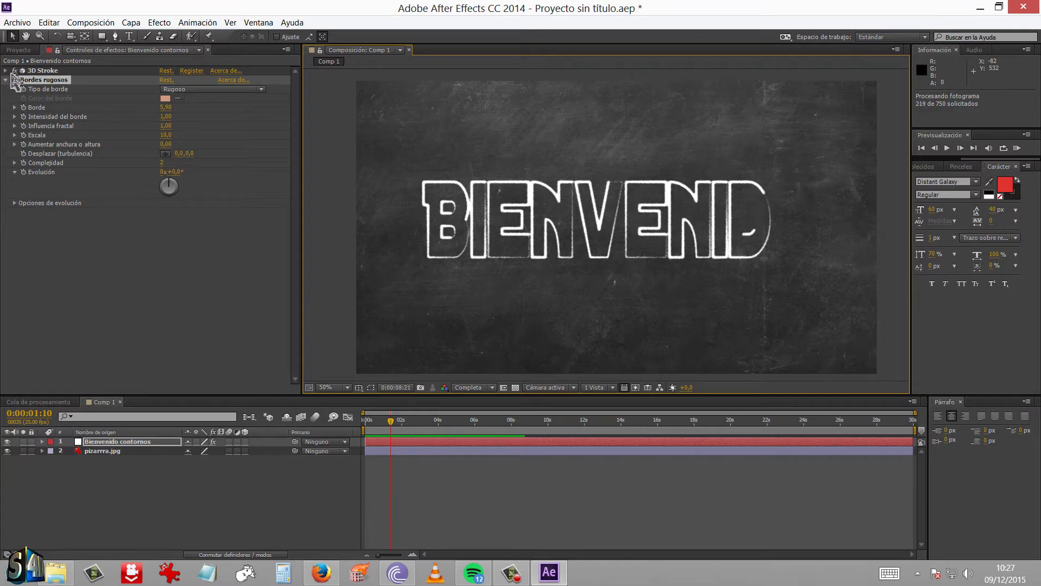
{"action": "left_click", "coordinate": [7, 71]}
- Set the 3D Stroke colour to light grey C8C6C6 and scrub to check the word
{"action": "left_click", "coordinate": [7, 71]}
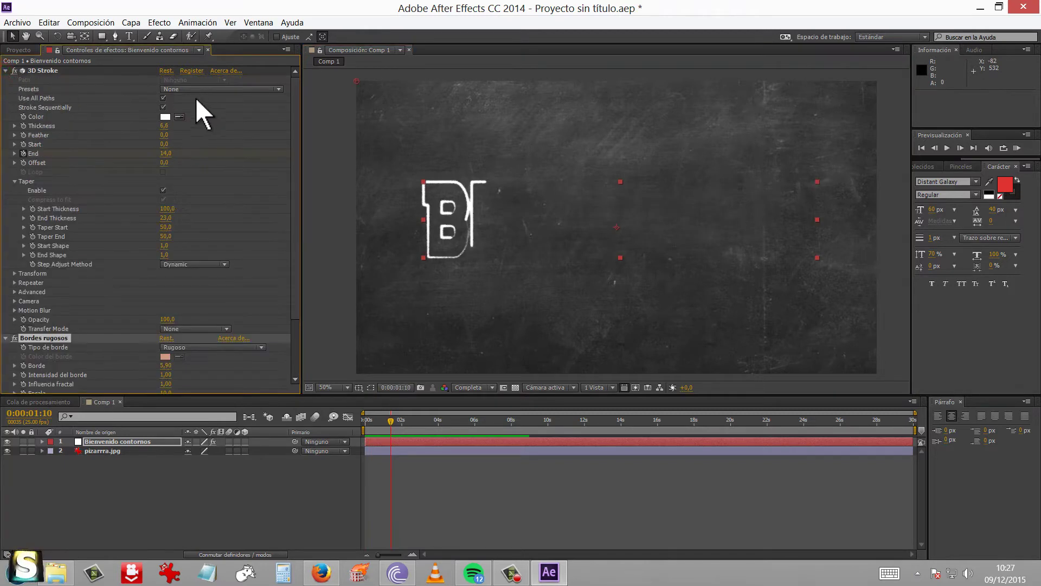
{"action": "left_click", "coordinate": [165, 117]}
{"action": "left_click", "coordinate": [692, 279]}
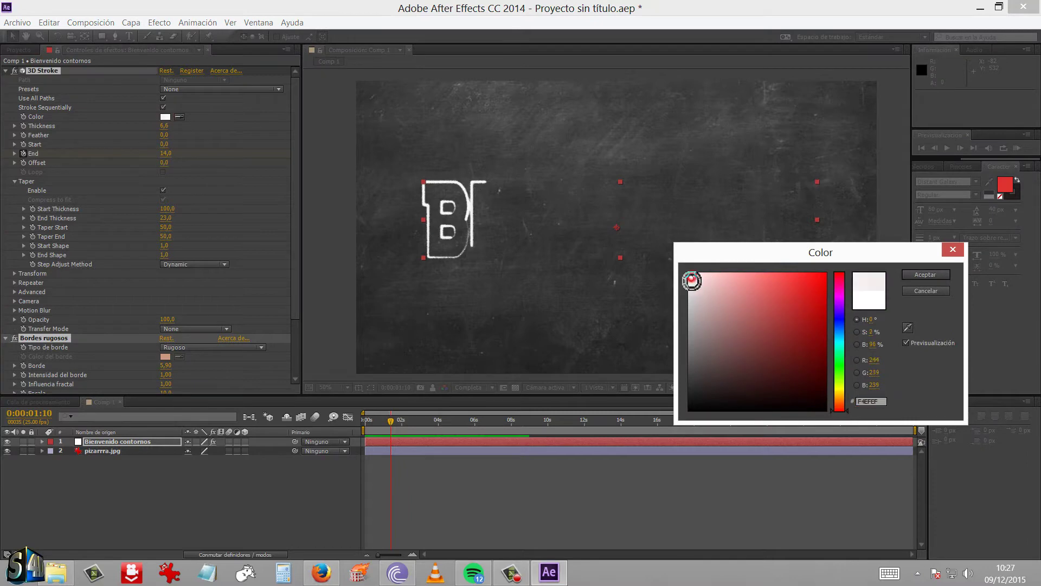
{"action": "left_click_drag", "start_coordinate": [692, 280], "coordinate": [690, 302]}
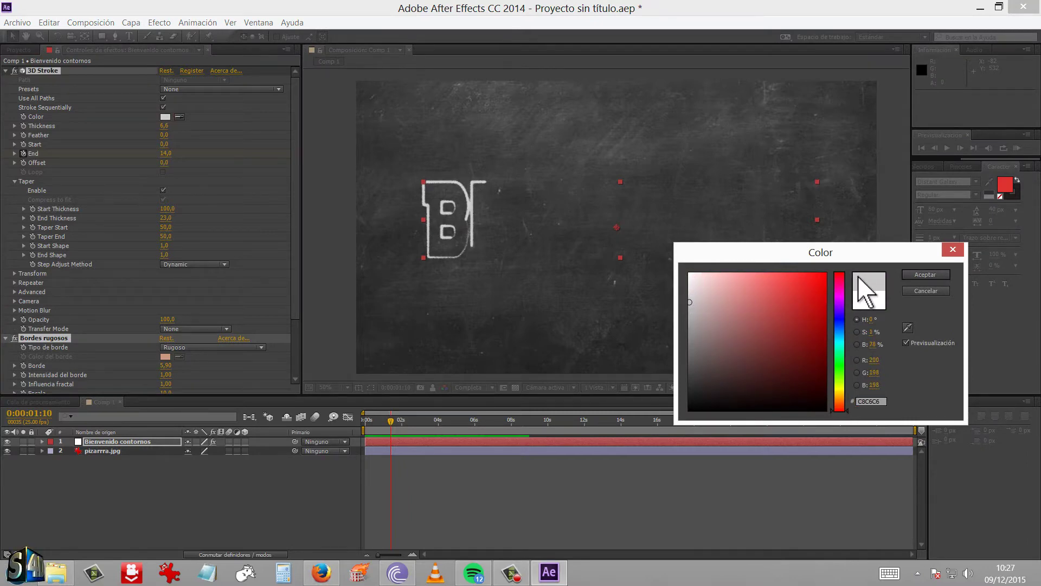
{"action": "left_click", "coordinate": [915, 275]}
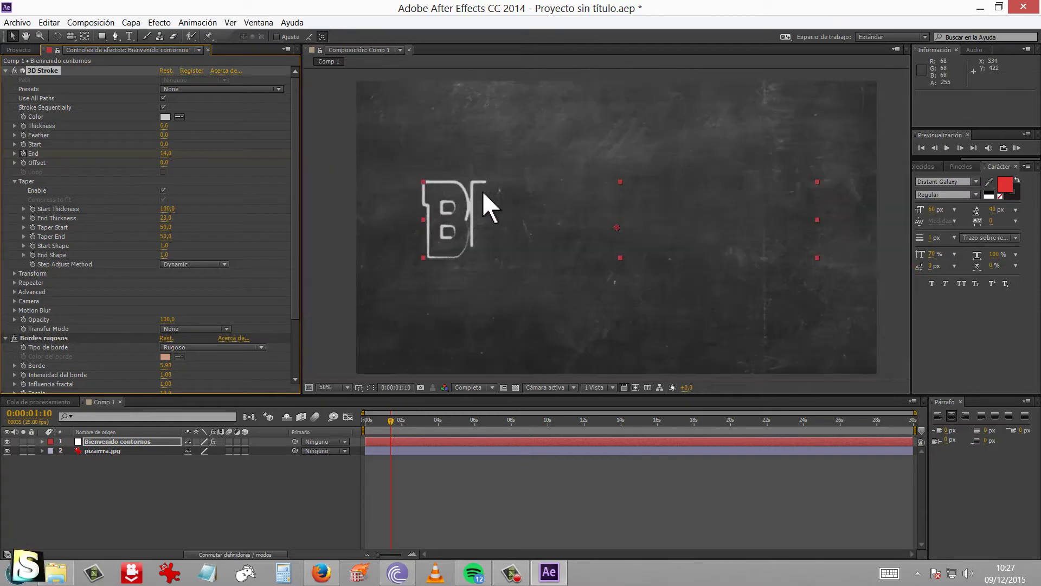
{"action": "scroll", "coordinate": [541, 207], "scroll_direction": "down", "scroll_amount": 1}
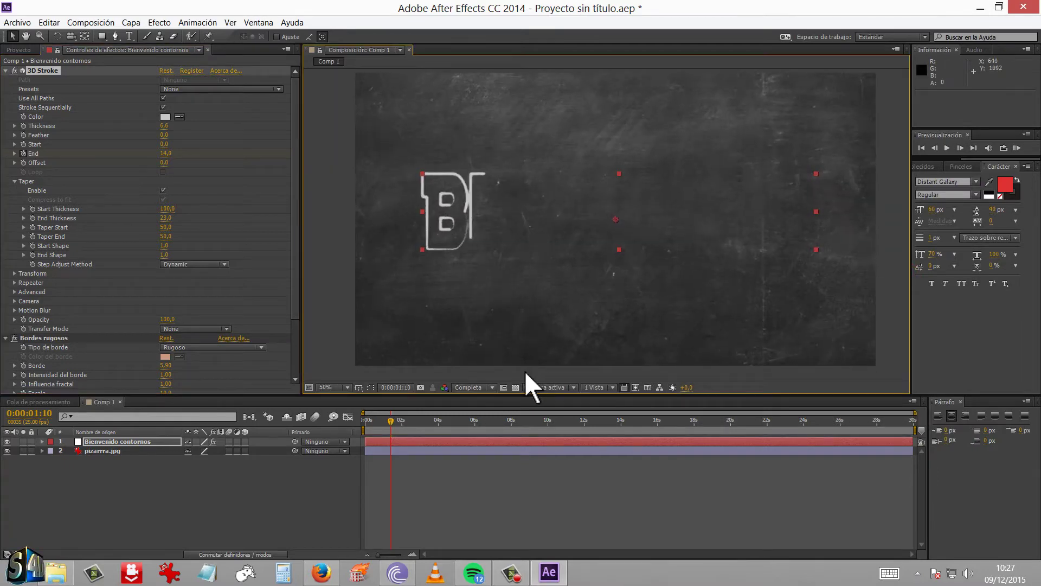
{"action": "left_click_drag", "start_coordinate": [391, 429], "coordinate": [651, 426]}
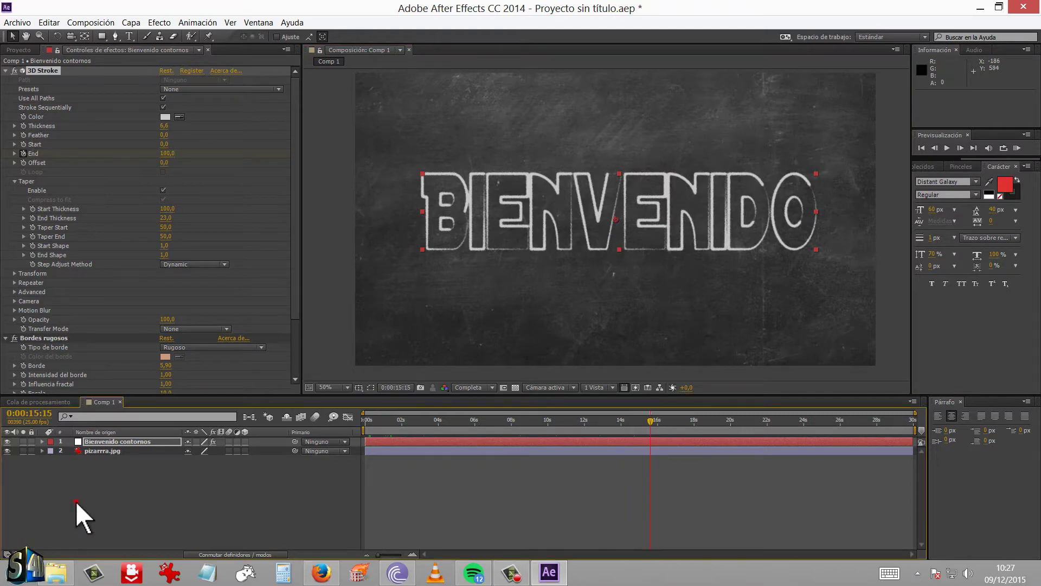
- Duplicate Bienvenido contornos, rename the copy 'Bienvenido interior', and delete its 3D Stroke effect
{"action": "left_click", "coordinate": [99, 443]}
{"action": "key", "text": "ctrl+d"}
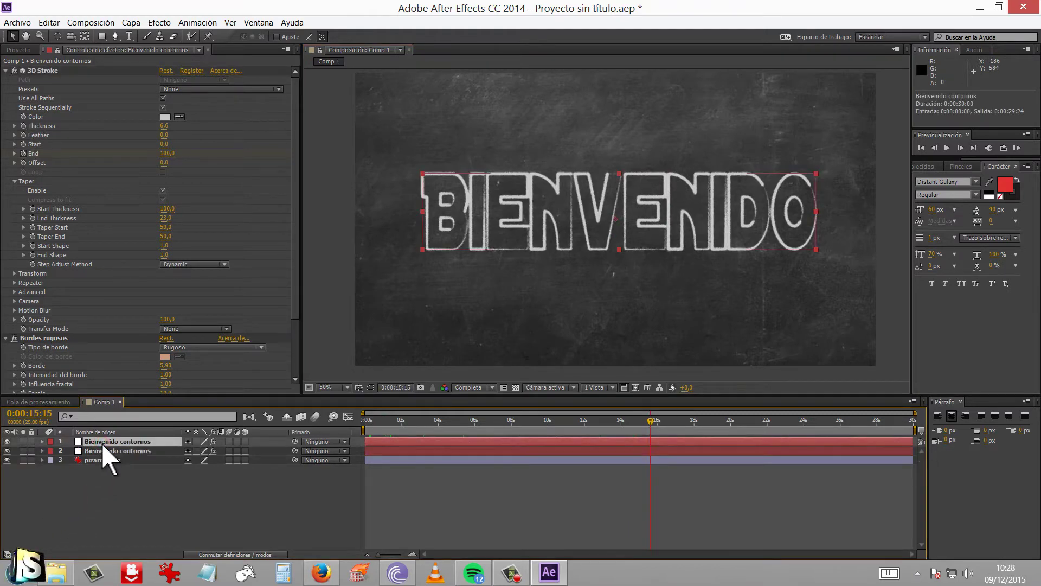
{"action": "right_click", "coordinate": [143, 442]}
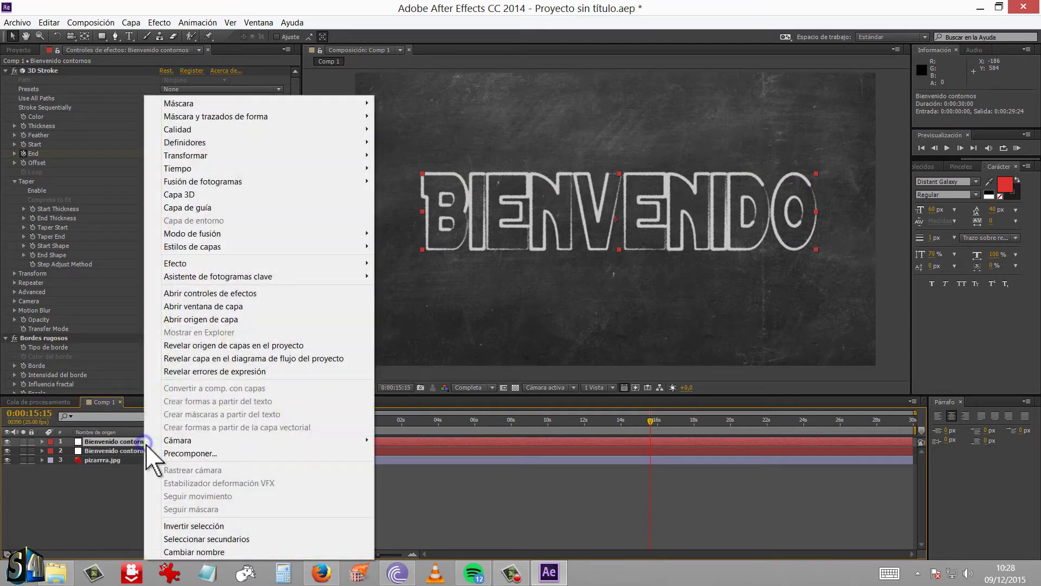
{"action": "left_click", "coordinate": [198, 549]}
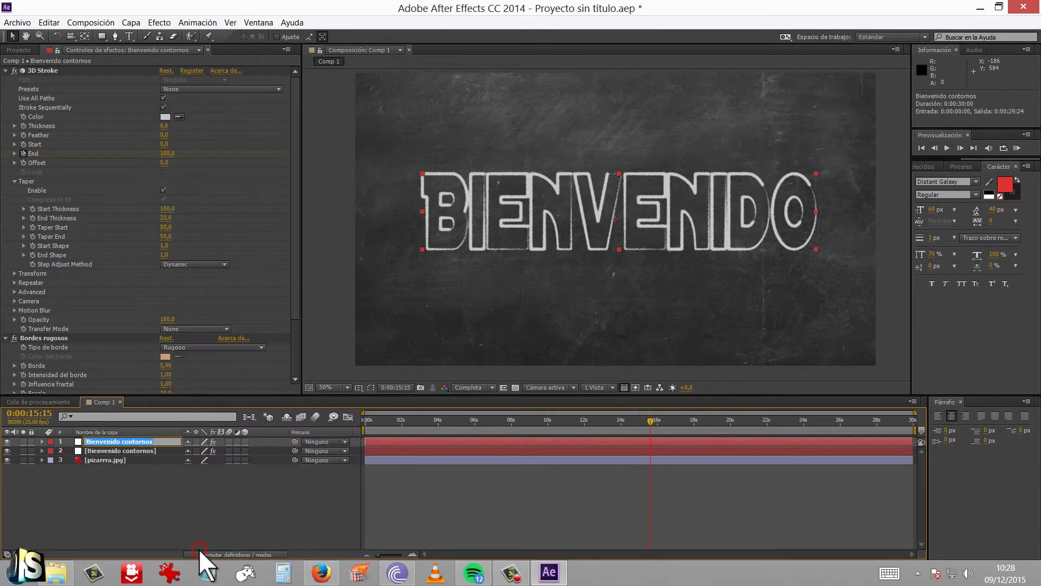
{"action": "key", "text": "Right"}
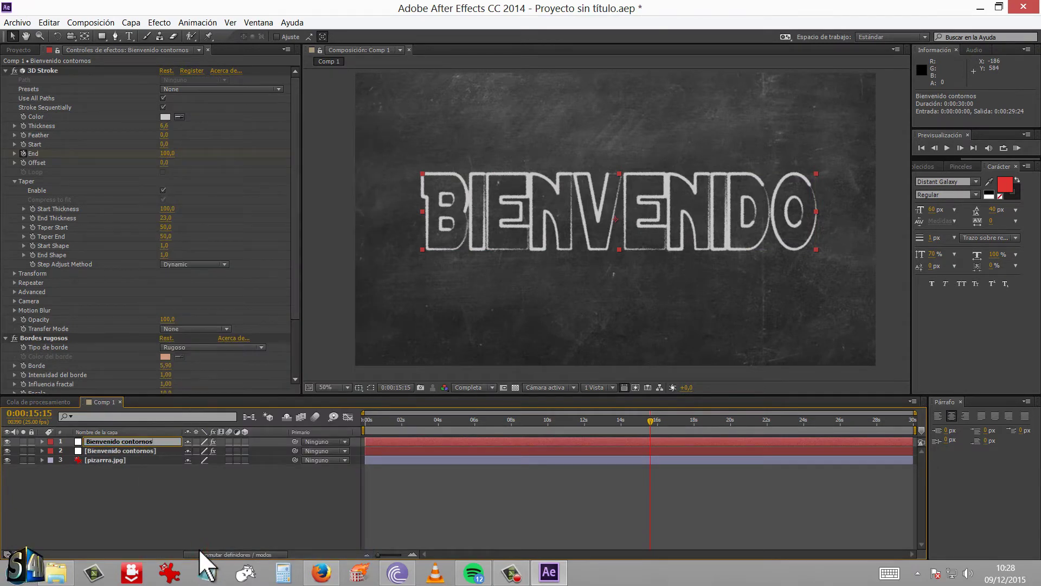
{"action": "key", "text": "BackSpace"}
{"action": "key", "text": "BackSpace"}
{"action": "key", "text": "BackSpace"}
{"action": "key", "text": "BackSpace"}
{"action": "key", "text": "BackSpace"}
{"action": "key", "text": "BackSpace"}
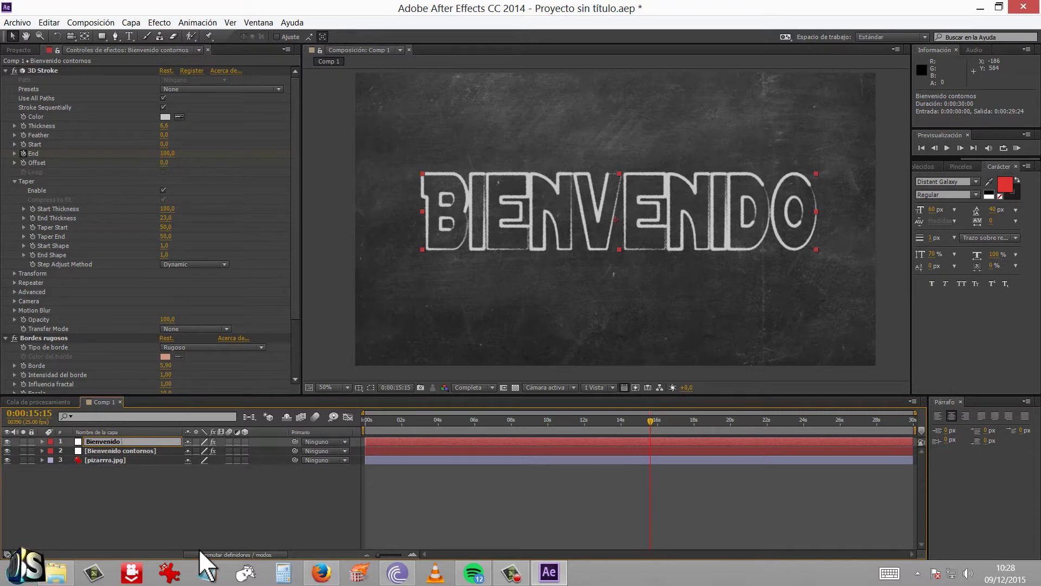
{"action": "type", "text": "i"}
{"action": "key", "text": "BackSpace"}
{"action": "type", "text": "interior"}
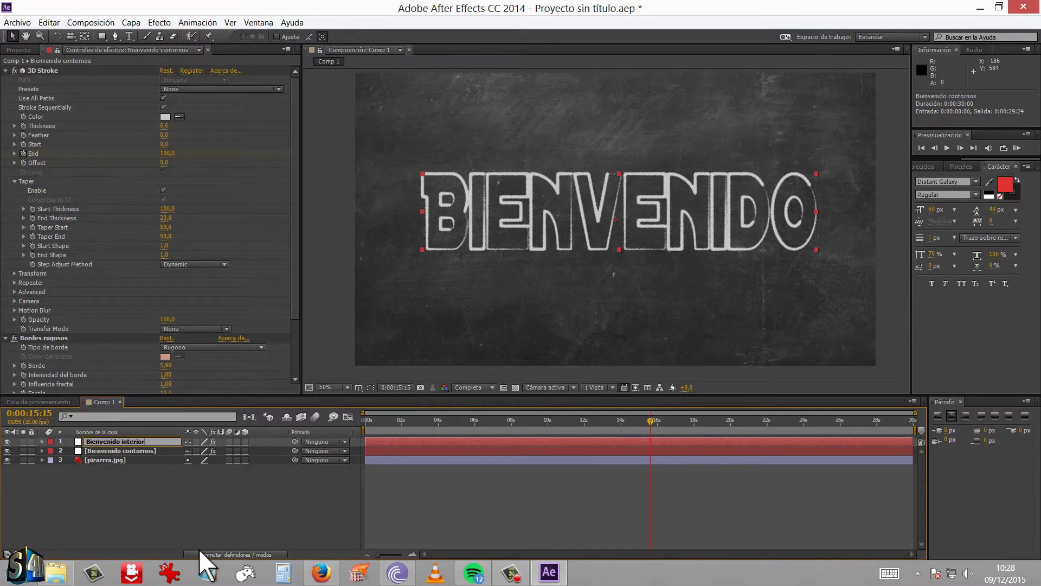
{"action": "key", "text": "Return"}
{"action": "left_click", "coordinate": [50, 70]}
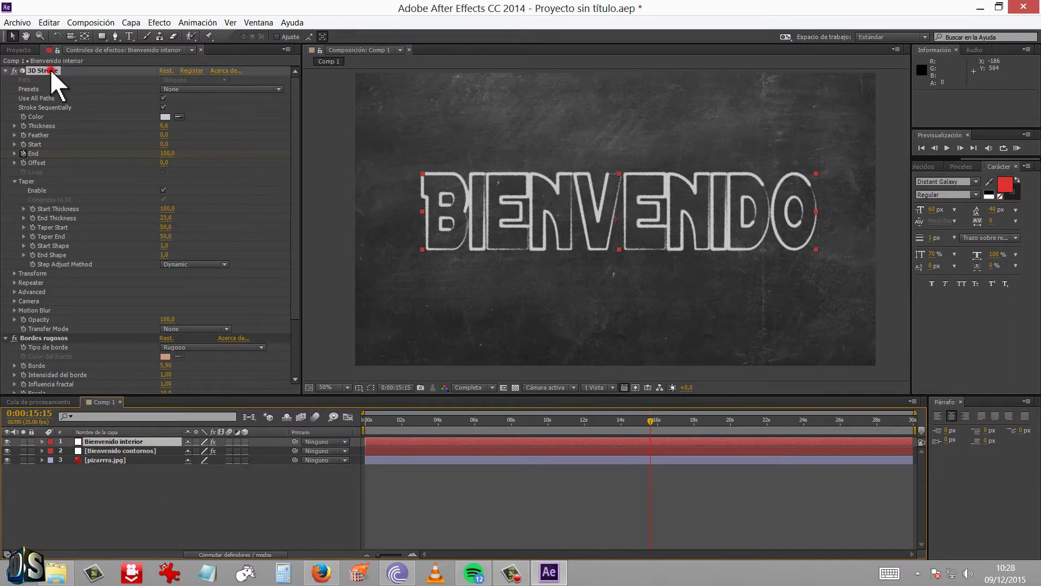
{"action": "key", "text": "Delete"}
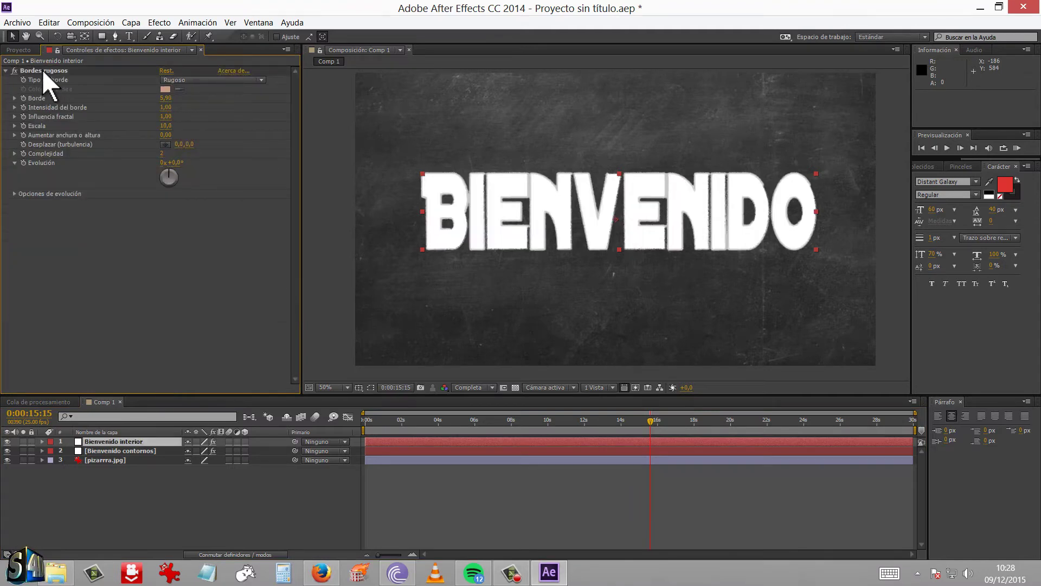
- Collapse Bordes rugosos and add the Generar > Garabato scribble effect to the layer
{"action": "left_click", "coordinate": [6, 71]}
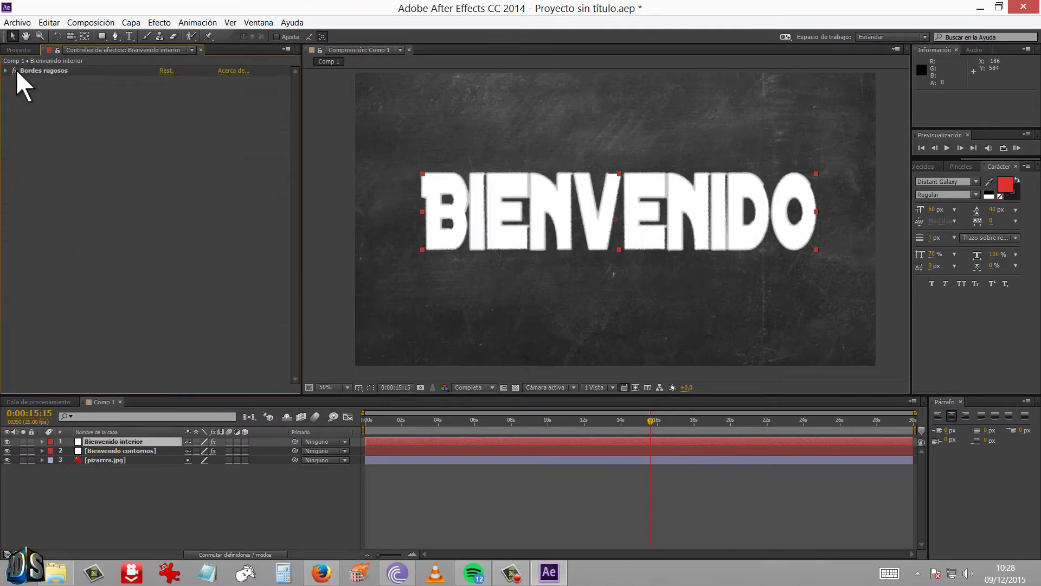
{"action": "right_click", "coordinate": [83, 169]}
{"action": "mouse_move", "coordinate": [165, 318]}
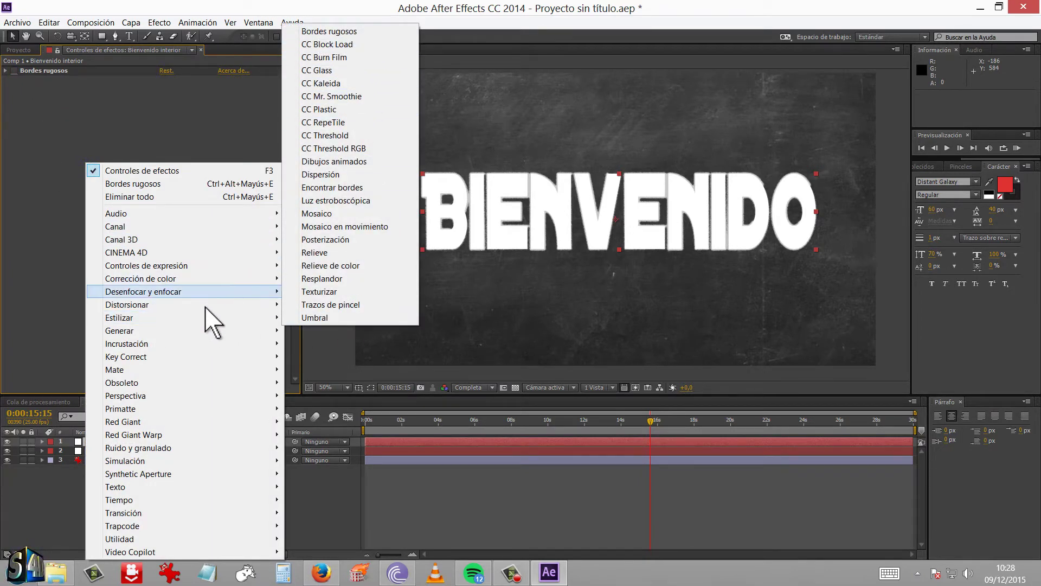
{"action": "mouse_move", "coordinate": [212, 331]}
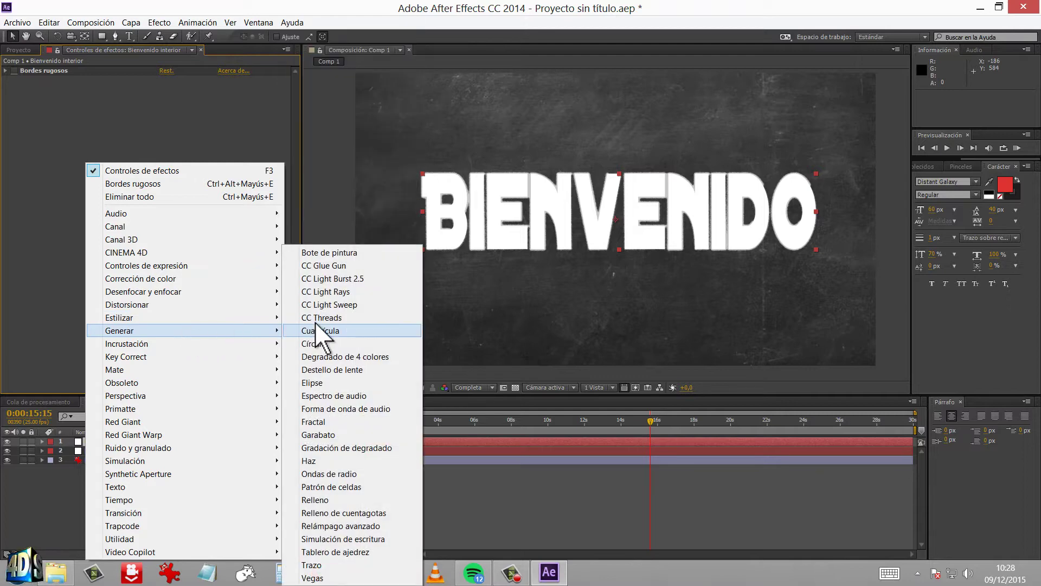
{"action": "left_click", "coordinate": [325, 435]}
- Set Garabato Fin to 89%, place the layer under Bienvenido contornos, and put Bordes rugosos after Garabato
{"action": "scroll", "coordinate": [513, 191], "scroll_direction": "up", "scroll_amount": 2}
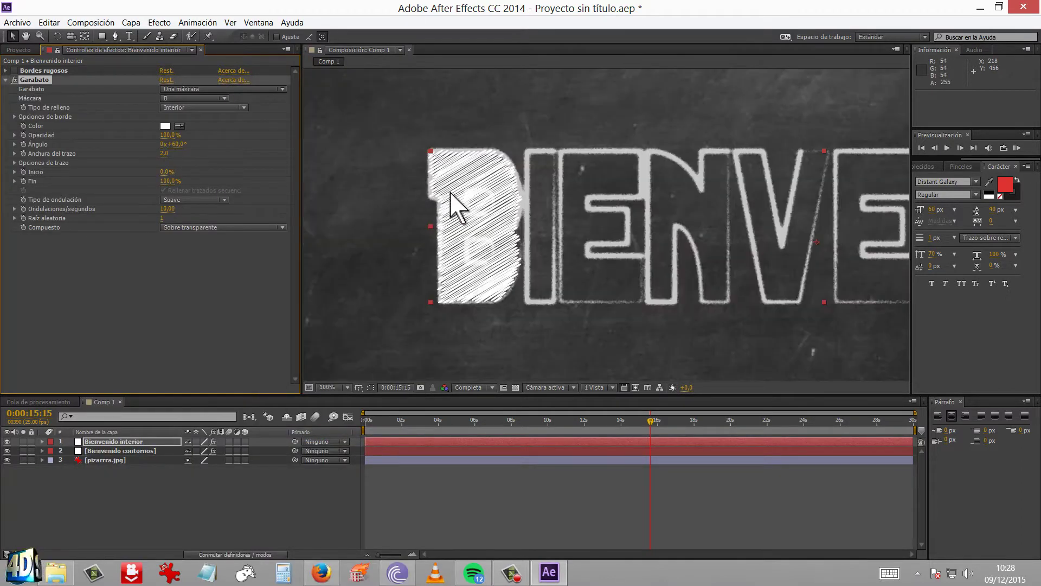
{"action": "scroll", "coordinate": [456, 204], "scroll_direction": "up", "scroll_amount": 2}
{"action": "left_click_drag", "start_coordinate": [512, 198], "coordinate": [522, 153]}
{"action": "scroll", "coordinate": [516, 179], "scroll_direction": "down", "scroll_amount": 1}
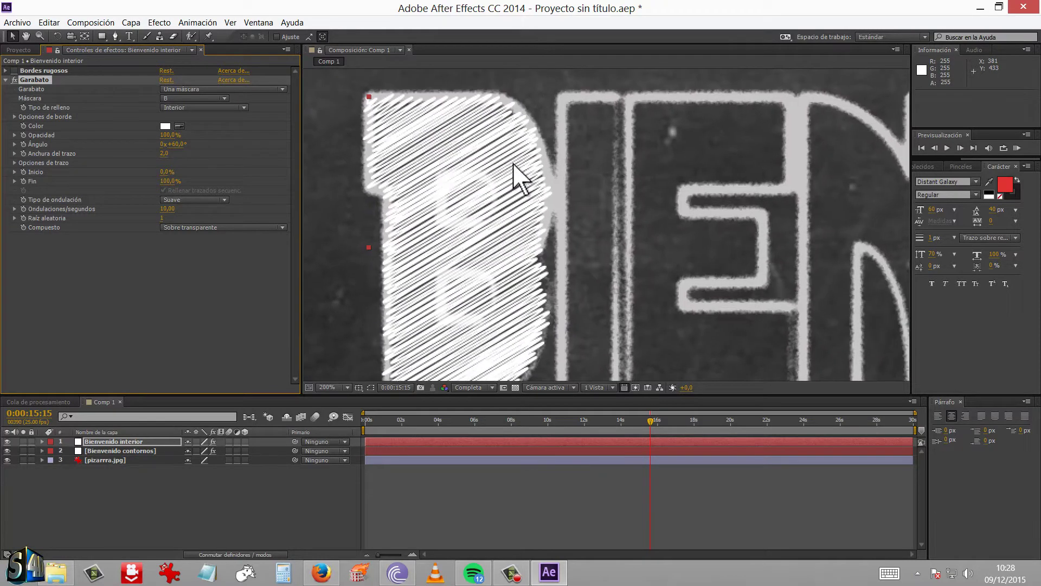
{"action": "scroll", "coordinate": [515, 179], "scroll_direction": "down", "scroll_amount": 1}
{"action": "scroll", "coordinate": [514, 183], "scroll_direction": "up", "scroll_amount": 1}
{"action": "left_click_drag", "start_coordinate": [506, 174], "coordinate": [516, 168]}
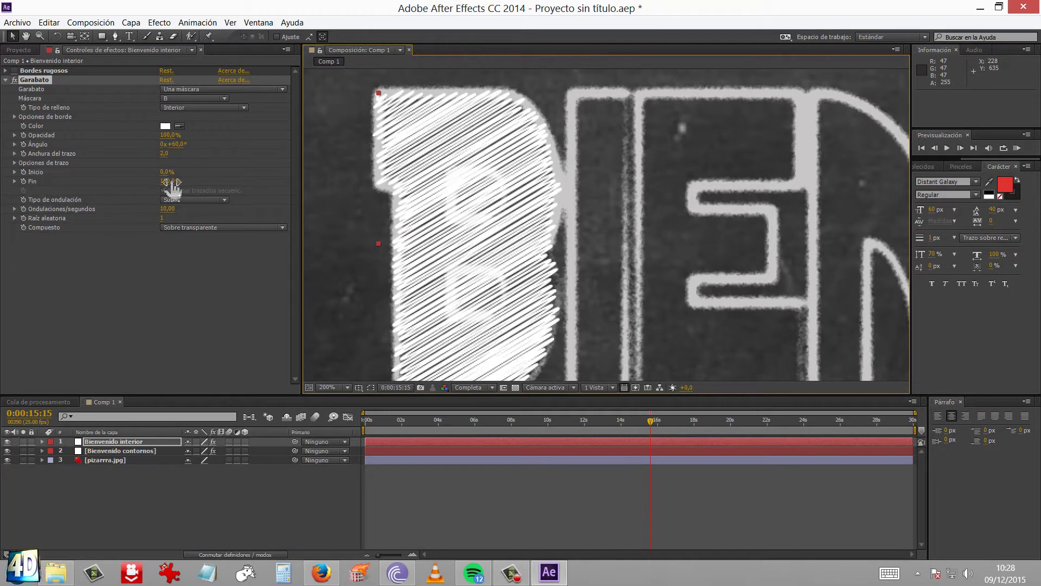
{"action": "mouse_move", "coordinate": [173, 186]}
{"action": "left_mouse_down"}
{"action": "mouse_move", "coordinate": [119, 182]}
{"action": "mouse_move", "coordinate": [165, 176]}
{"action": "left_mouse_up"}
{"action": "left_click_drag", "start_coordinate": [104, 441], "coordinate": [104, 452]}
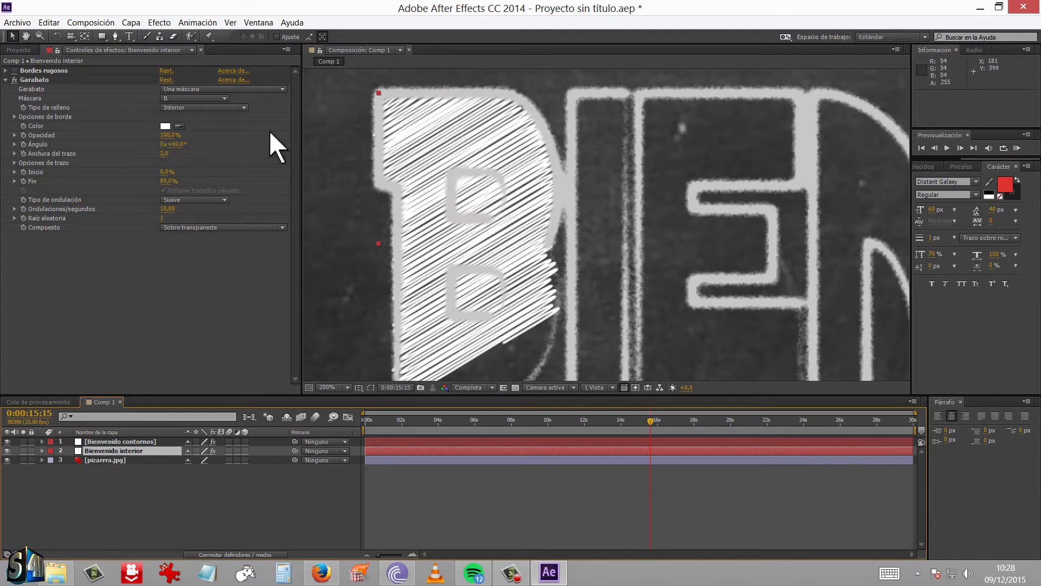
{"action": "left_click_drag", "start_coordinate": [63, 70], "coordinate": [61, 260]}
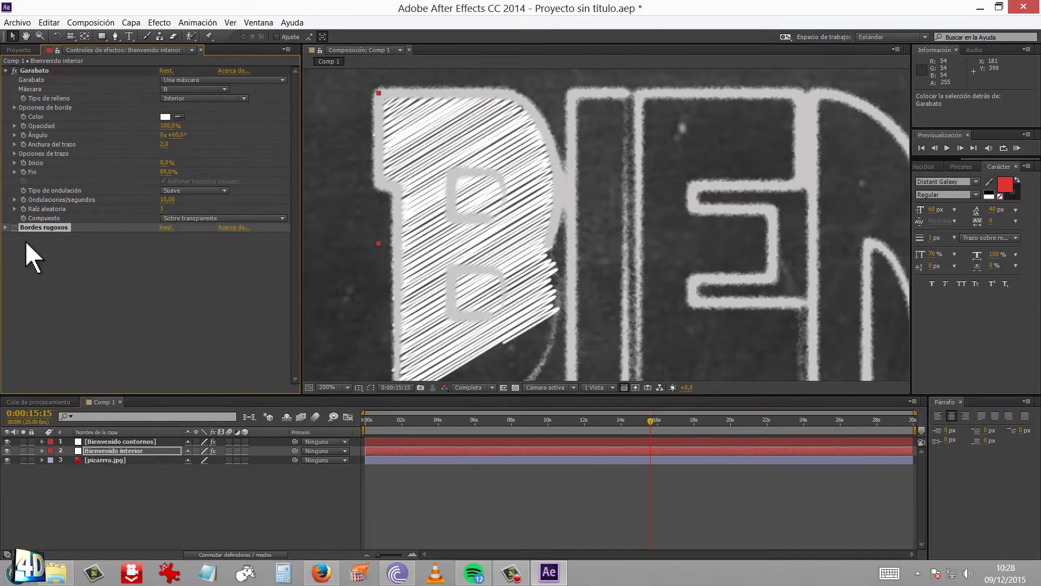
- Enable the Bordes rugosos effect so the fill has rough chalky edges
{"action": "left_click", "coordinate": [13, 228]}
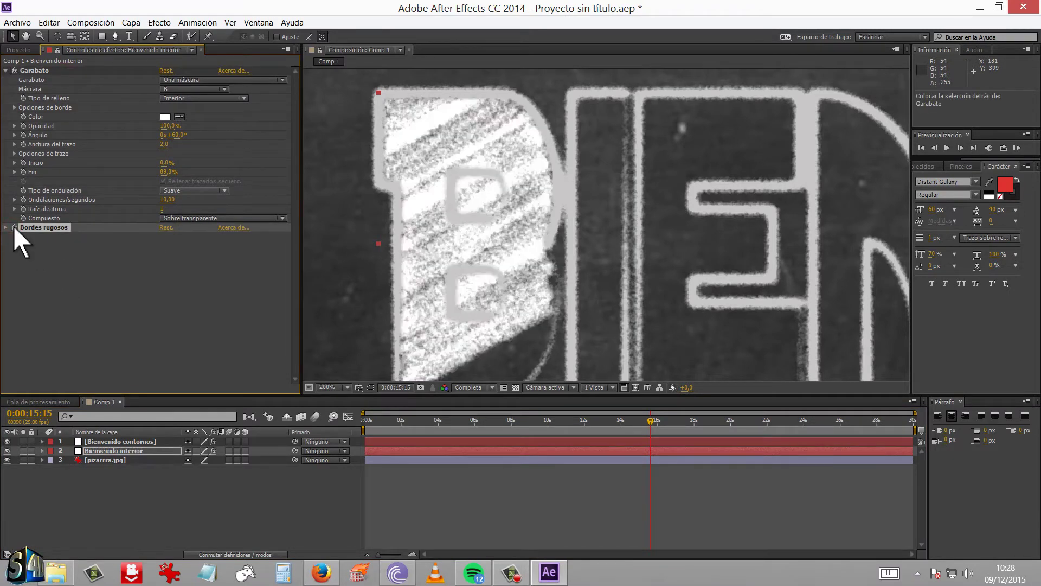
{"action": "left_click", "coordinate": [14, 227]}
{"action": "left_click", "coordinate": [14, 227]}
- Set the Garabato scribble colour to light blue 4B95DB
{"action": "left_click", "coordinate": [166, 117]}
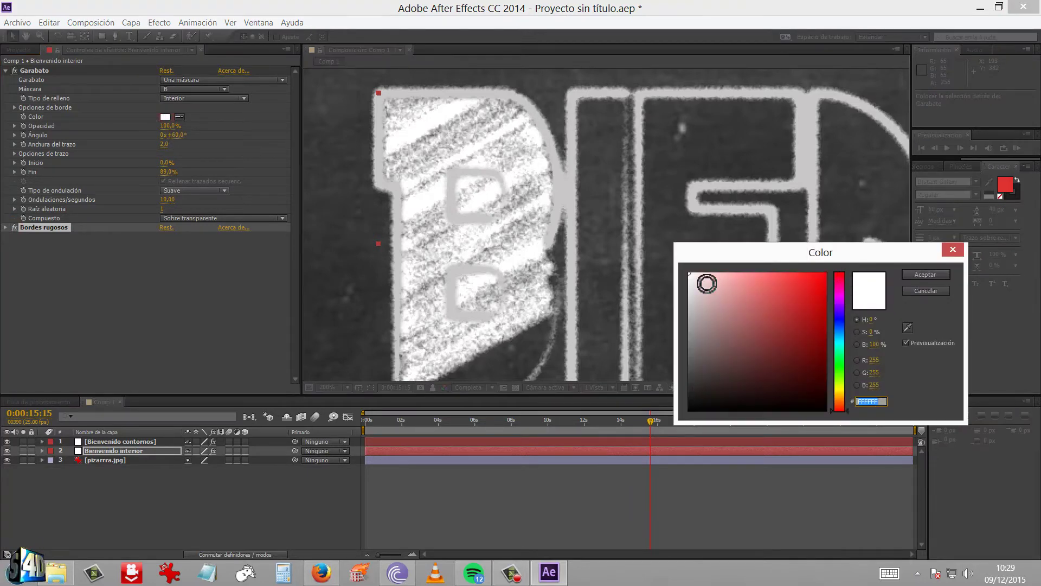
{"action": "mouse_move", "coordinate": [838, 329]}
{"action": "left_mouse_down"}
{"action": "mouse_move", "coordinate": [844, 317]}
{"action": "mouse_move", "coordinate": [779, 292]}
{"action": "left_mouse_up"}
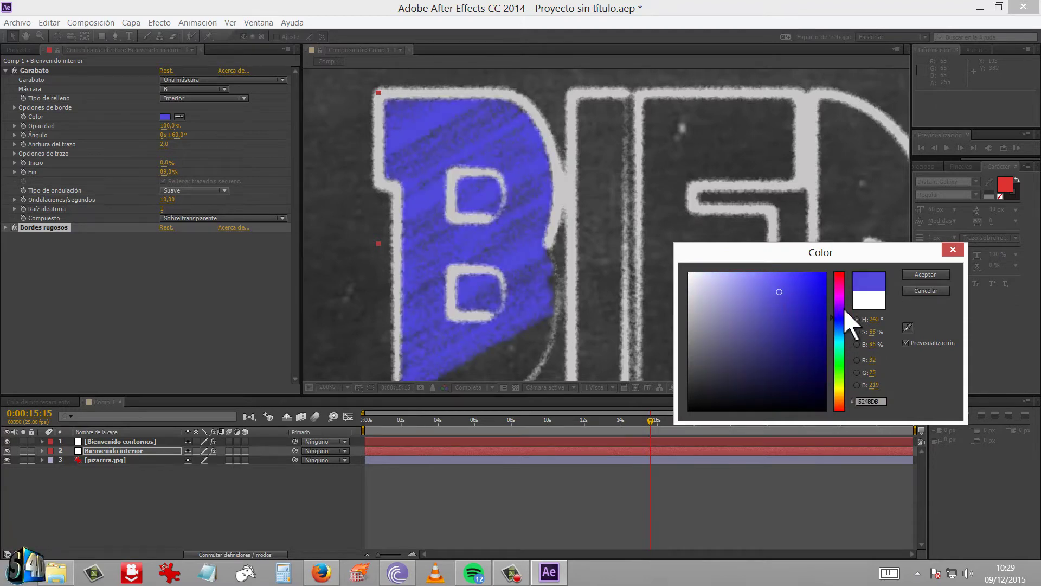
{"action": "left_click_drag", "start_coordinate": [844, 308], "coordinate": [845, 333]}
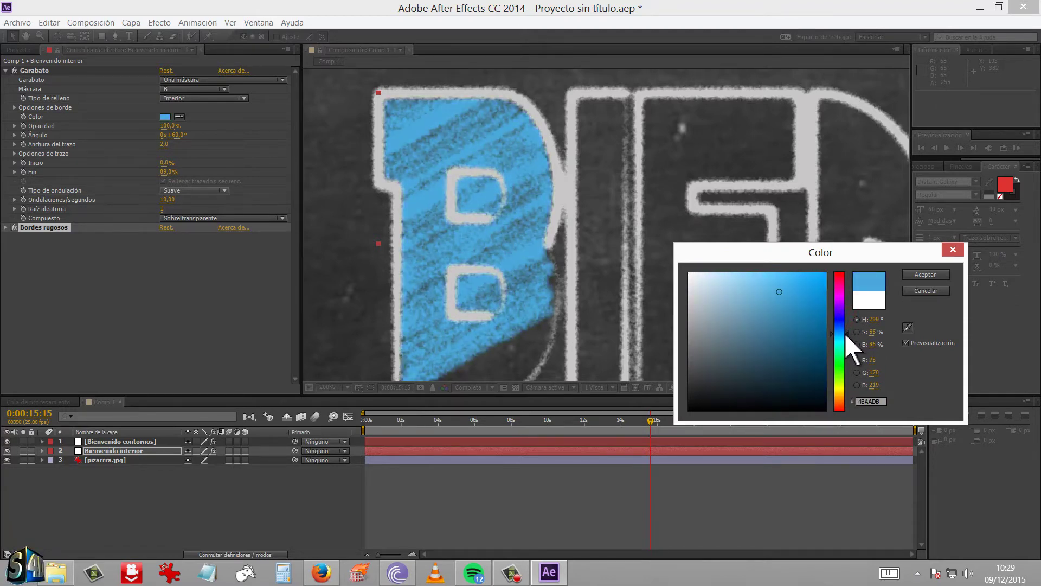
{"action": "left_click", "coordinate": [925, 274]}
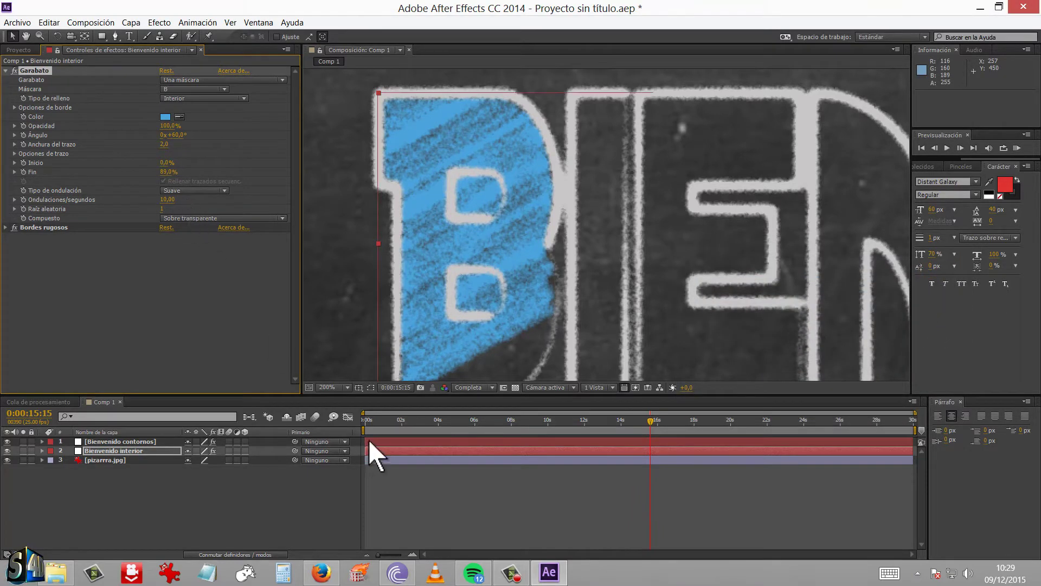
- Set the Garabato wiggle type (Tipo de ondulación) to Estático
{"action": "left_click_drag", "start_coordinate": [372, 420], "coordinate": [441, 423]}
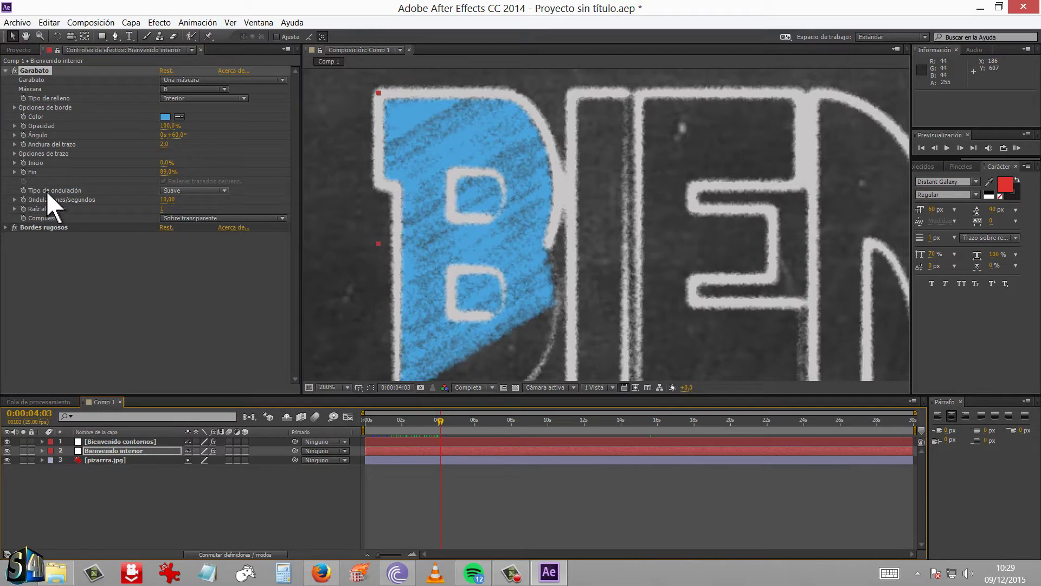
{"action": "left_click", "coordinate": [177, 191]}
{"action": "left_click", "coordinate": [207, 204]}
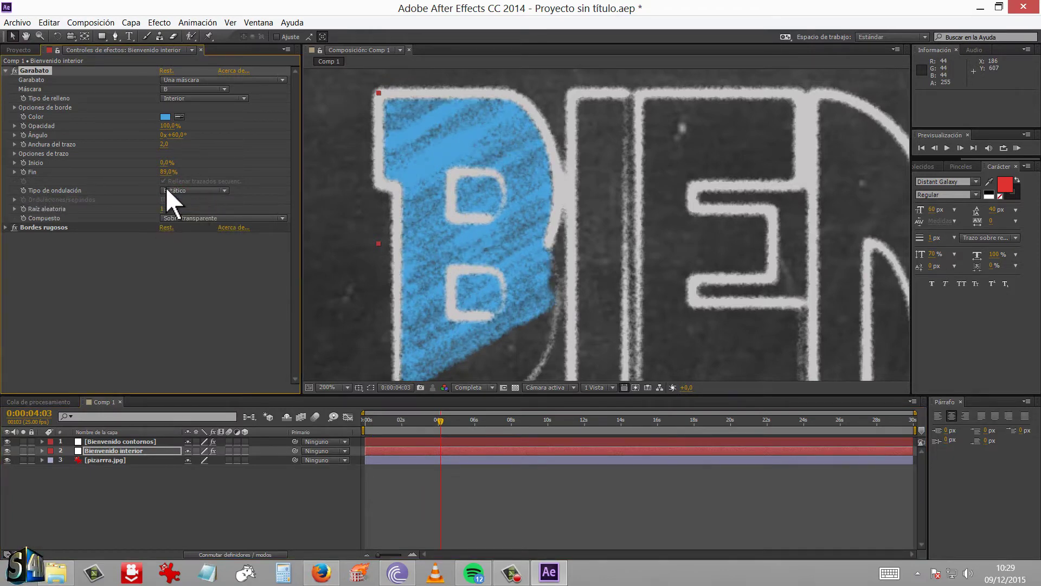
- In Opciones de trazo, set spacing 17,6, stroke width 5,0 and curvature 11%
{"action": "left_click", "coordinate": [14, 152]}
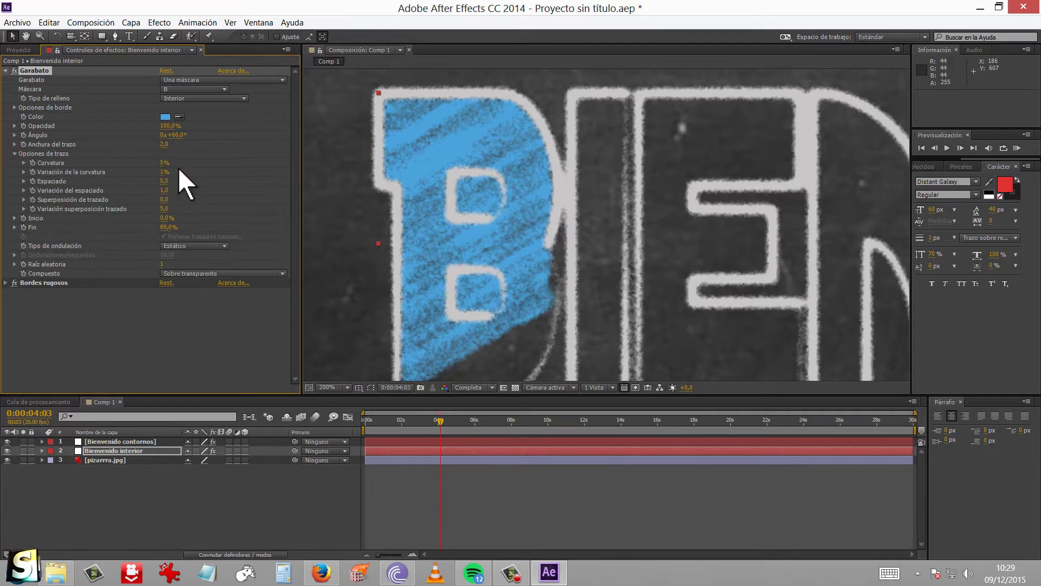
{"action": "mouse_move", "coordinate": [163, 184]}
{"action": "left_mouse_down"}
{"action": "mouse_move", "coordinate": [152, 178]}
{"action": "mouse_move", "coordinate": [226, 177]}
{"action": "left_mouse_up"}
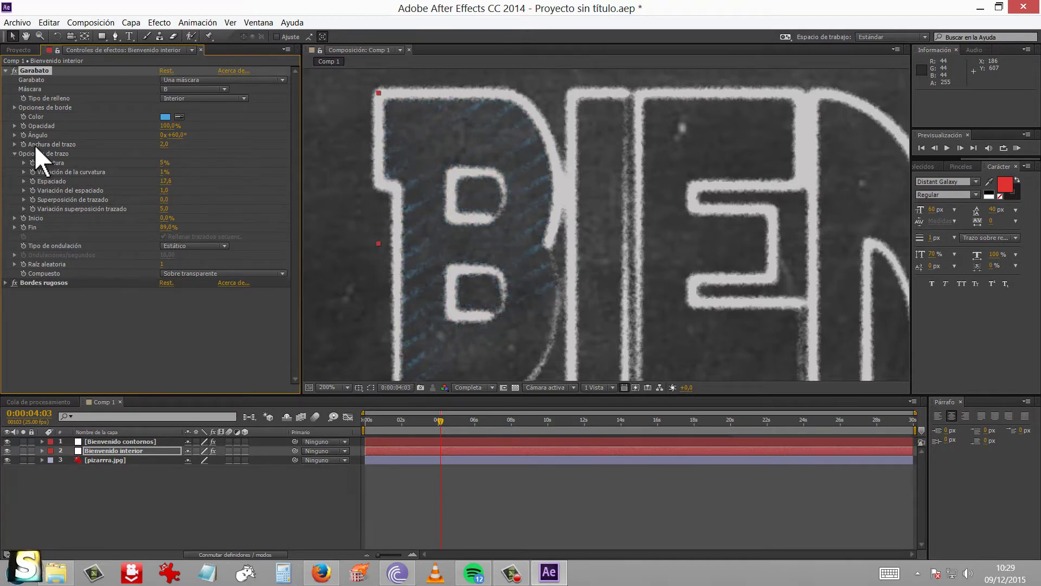
{"action": "left_click_drag", "start_coordinate": [173, 143], "coordinate": [186, 143]}
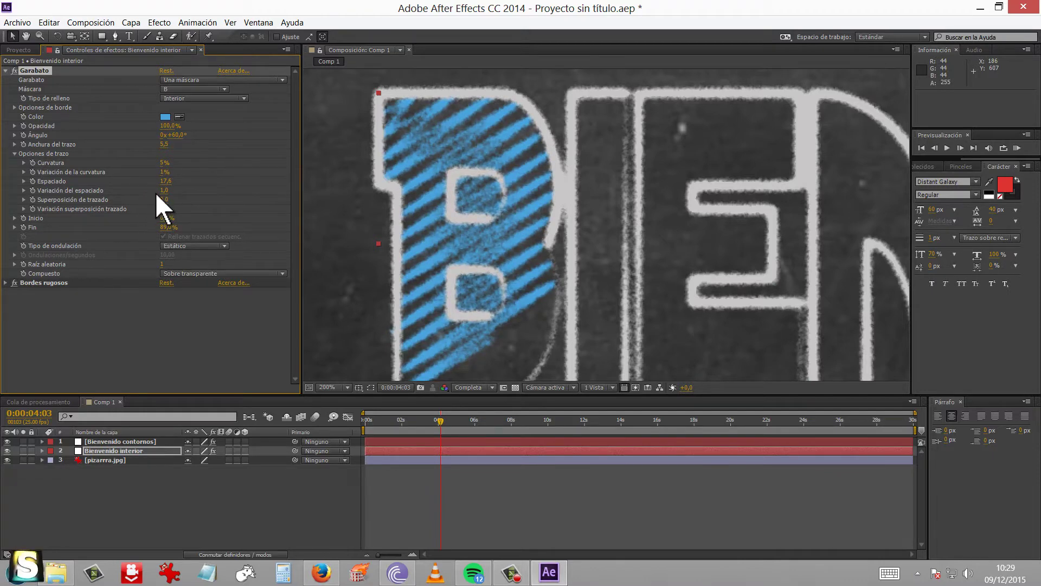
{"action": "left_click_drag", "start_coordinate": [169, 190], "coordinate": [118, 195]}
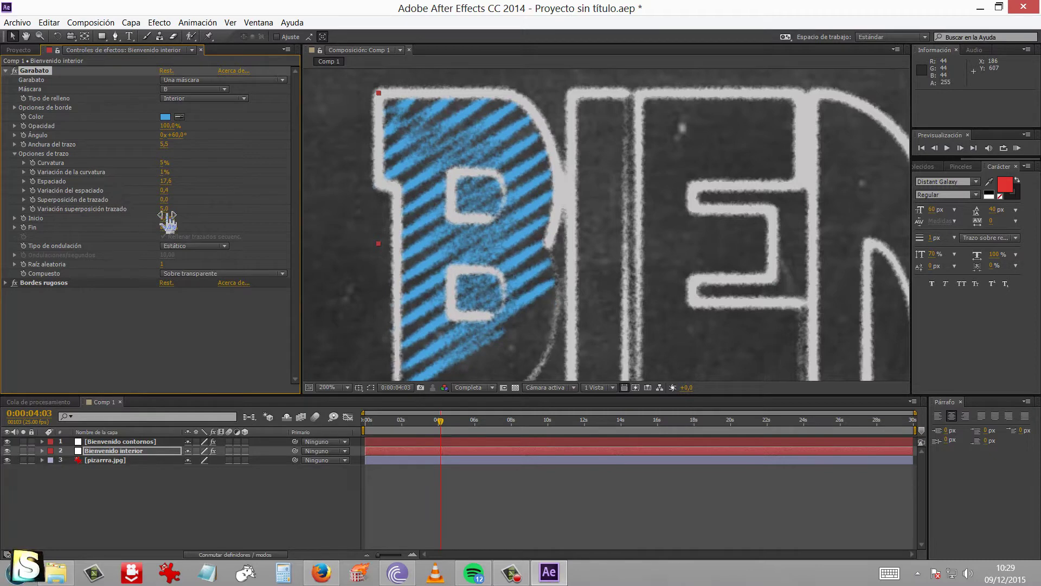
{"action": "mouse_move", "coordinate": [183, 202]}
{"action": "left_mouse_down"}
{"action": "mouse_move", "coordinate": [198, 195]}
{"action": "mouse_move", "coordinate": [116, 207]}
{"action": "left_mouse_up"}
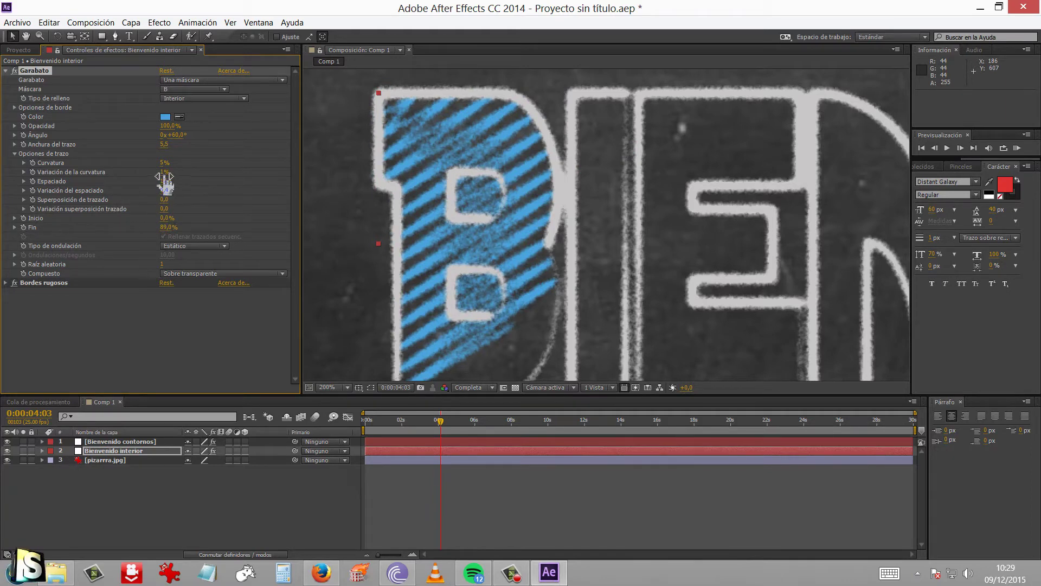
{"action": "mouse_move", "coordinate": [177, 162]}
{"action": "left_mouse_down"}
{"action": "mouse_move", "coordinate": [252, 160]}
{"action": "mouse_move", "coordinate": [169, 161]}
{"action": "left_mouse_up"}
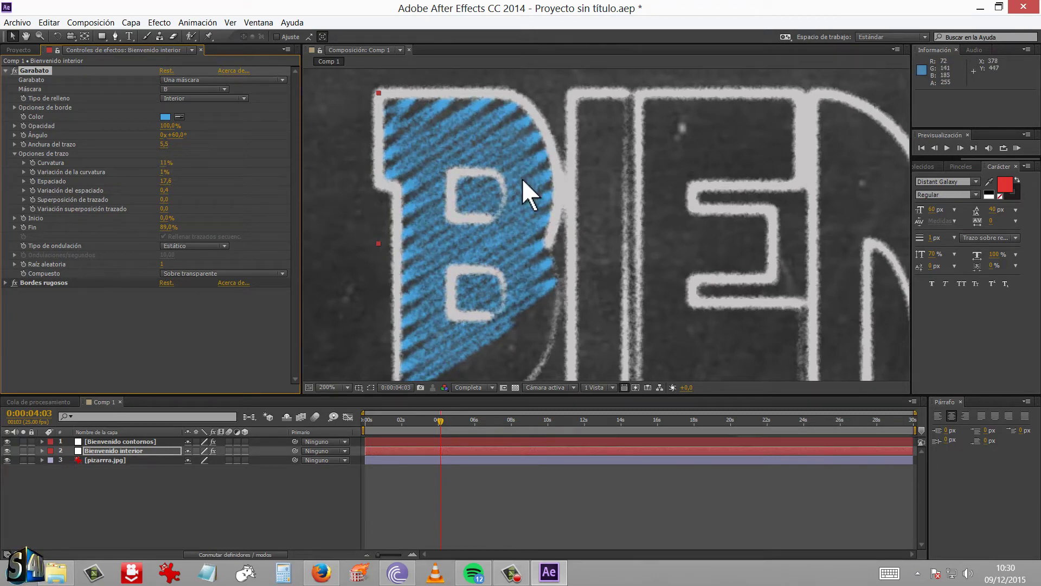
- Zoom out to 50% to frame the whole title and set Garabato Fin to 100%
{"action": "key", "text": "comma"}
{"action": "left_click_drag", "start_coordinate": [456, 420], "coordinate": [350, 418]}
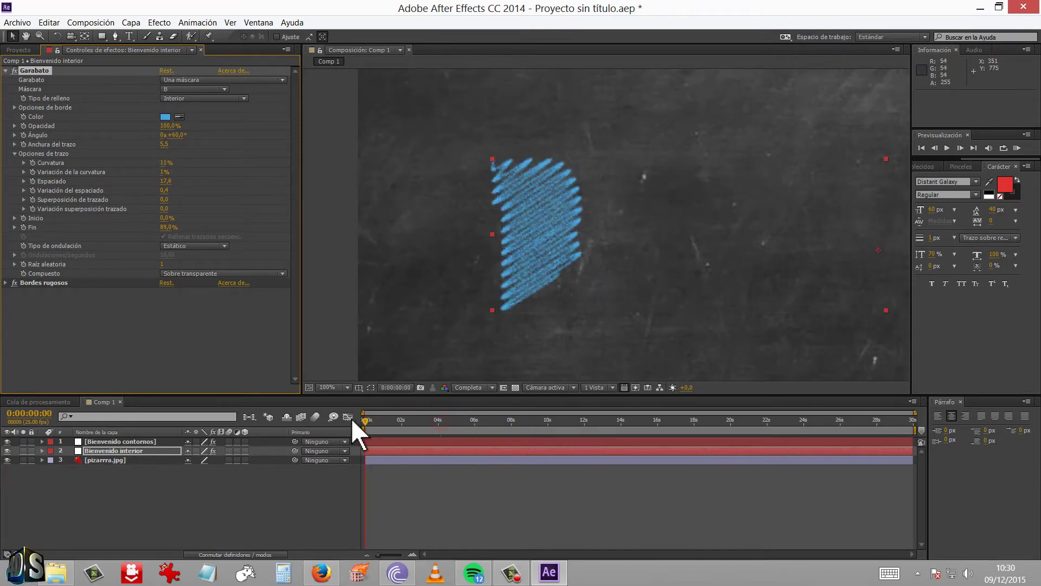
{"action": "key", "text": "comma"}
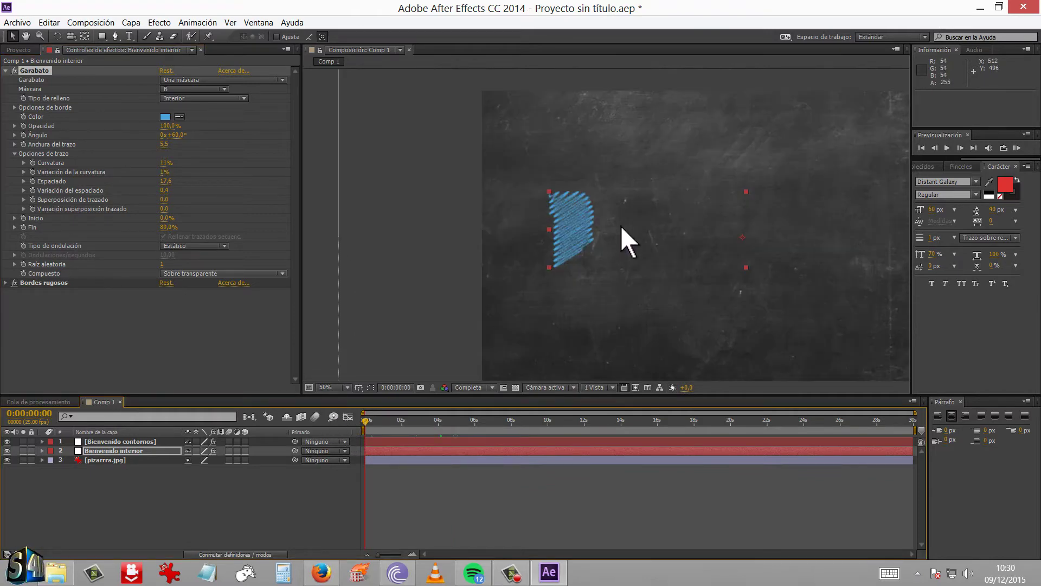
{"action": "left_click_drag", "start_coordinate": [652, 210], "coordinate": [543, 212]}
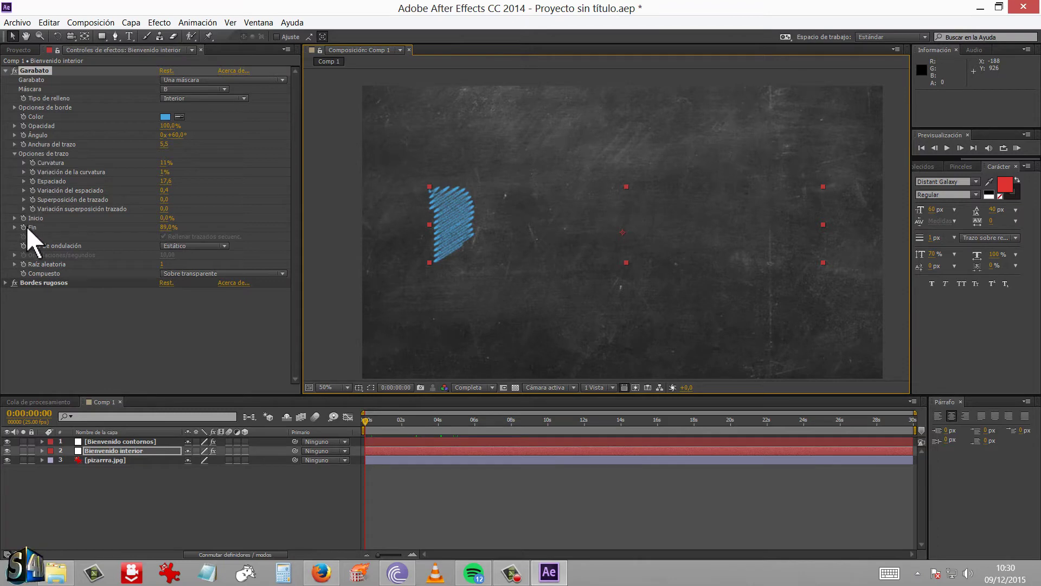
{"action": "mouse_move", "coordinate": [166, 227]}
{"action": "left_mouse_down"}
{"action": "mouse_move", "coordinate": [197, 223]}
{"action": "mouse_move", "coordinate": [126, 223]}
{"action": "mouse_move", "coordinate": [201, 222]}
{"action": "left_mouse_up"}
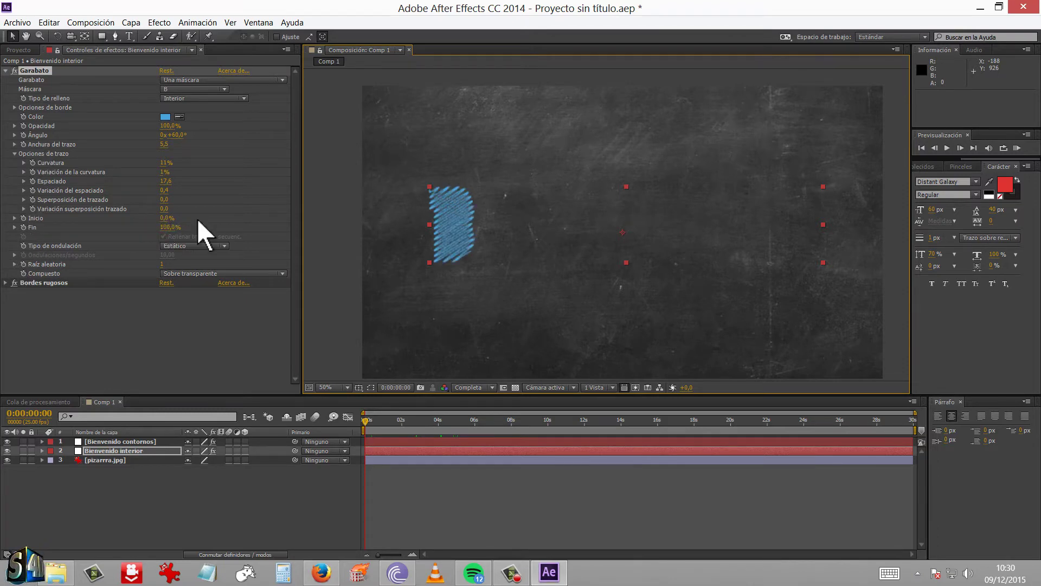
- Make the Garabato scribble fill Todas las máscaras instead of only mask B
{"action": "left_click", "coordinate": [187, 89]}
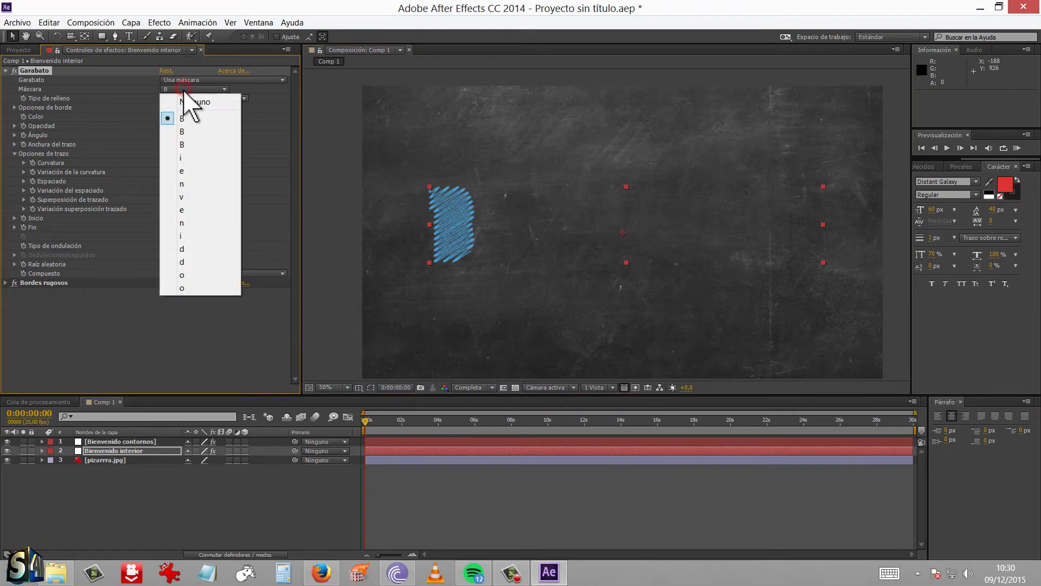
{"action": "left_click", "coordinate": [158, 100]}
{"action": "left_click", "coordinate": [183, 98]}
{"action": "left_click", "coordinate": [174, 109]}
{"action": "left_click", "coordinate": [182, 89]}
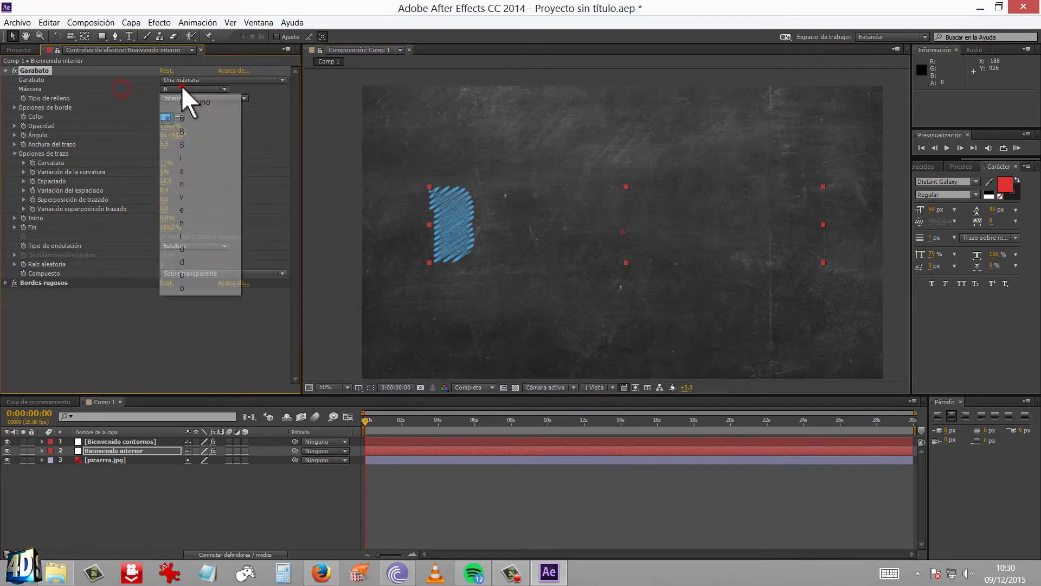
{"action": "left_click", "coordinate": [187, 109]}
{"action": "left_click", "coordinate": [184, 81]}
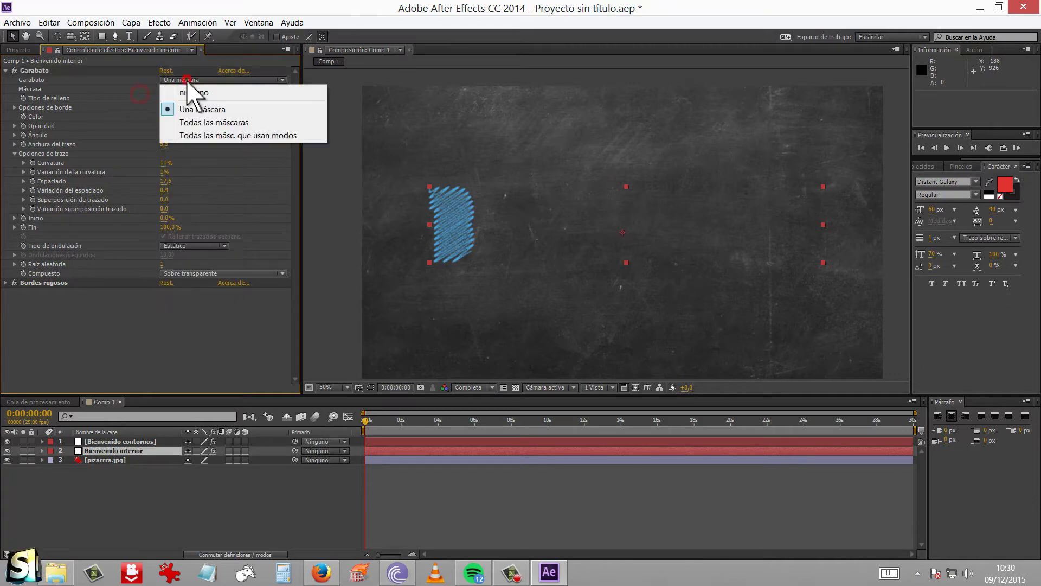
{"action": "left_click", "coordinate": [193, 122]}
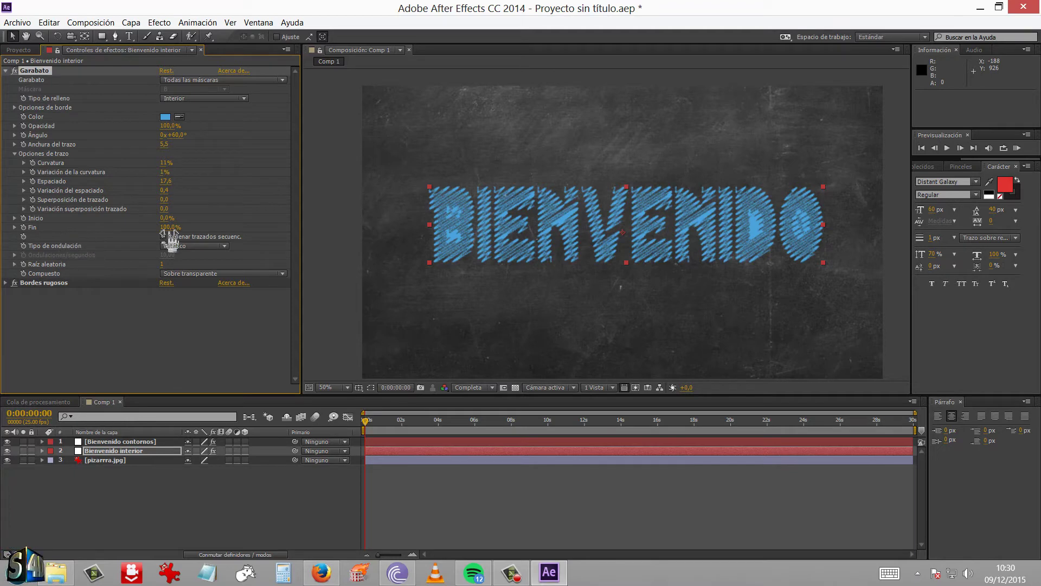
- Thin the scribble strokes to width 4,3 and tighten spacing to 12,6
{"action": "mouse_move", "coordinate": [161, 226]}
{"action": "left_mouse_down"}
{"action": "mouse_move", "coordinate": [112, 224]}
{"action": "mouse_move", "coordinate": [163, 219]}
{"action": "left_mouse_up"}
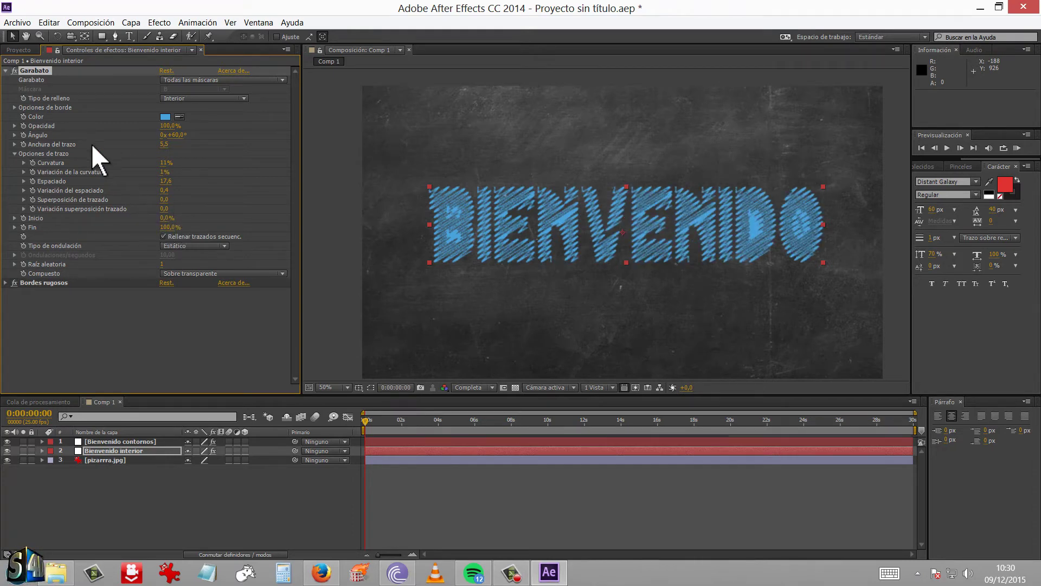
{"action": "mouse_move", "coordinate": [163, 144]}
{"action": "left_mouse_down"}
{"action": "mouse_move", "coordinate": [174, 141]}
{"action": "mouse_move", "coordinate": [154, 141]}
{"action": "left_mouse_up"}
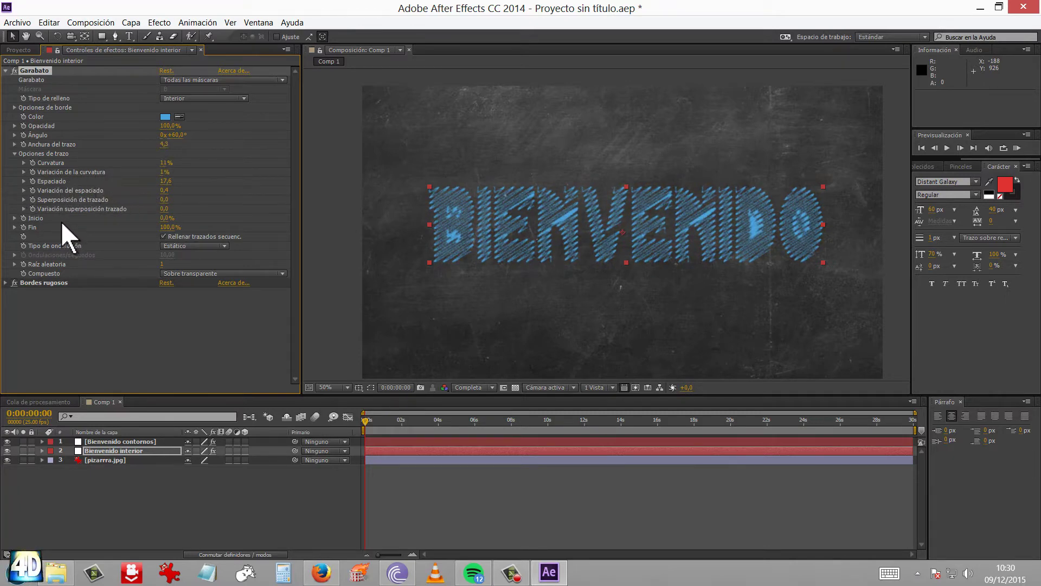
{"action": "mouse_move", "coordinate": [164, 181]}
{"action": "left_mouse_down"}
{"action": "mouse_move", "coordinate": [187, 177]}
{"action": "mouse_move", "coordinate": [135, 175]}
{"action": "left_mouse_up"}
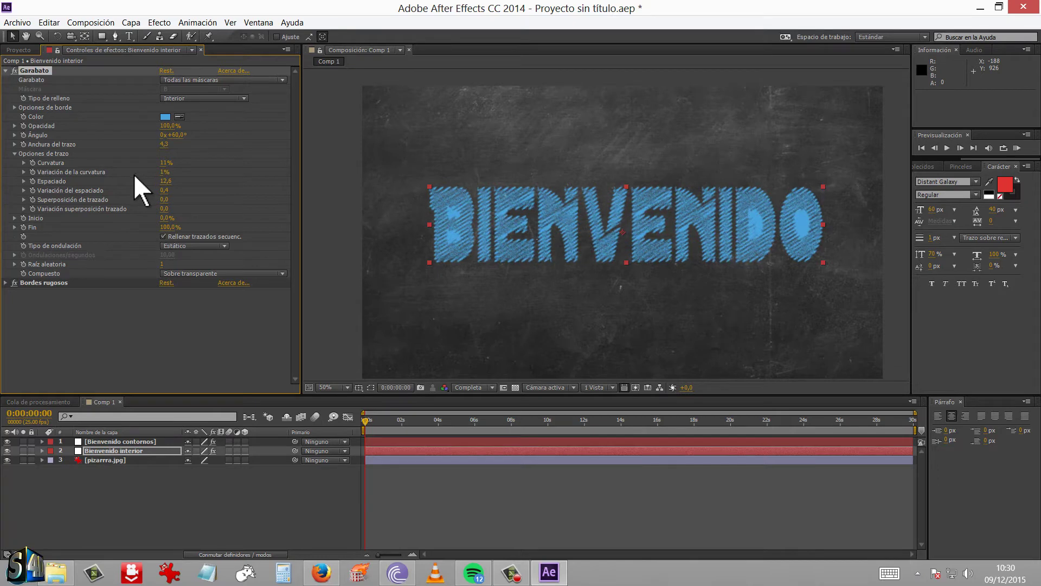
- Keyframe Garabato Fin at 0% at the start of the composition
{"action": "left_click", "coordinate": [5, 282]}
{"action": "left_click_drag", "start_coordinate": [166, 293], "coordinate": [250, 293]}
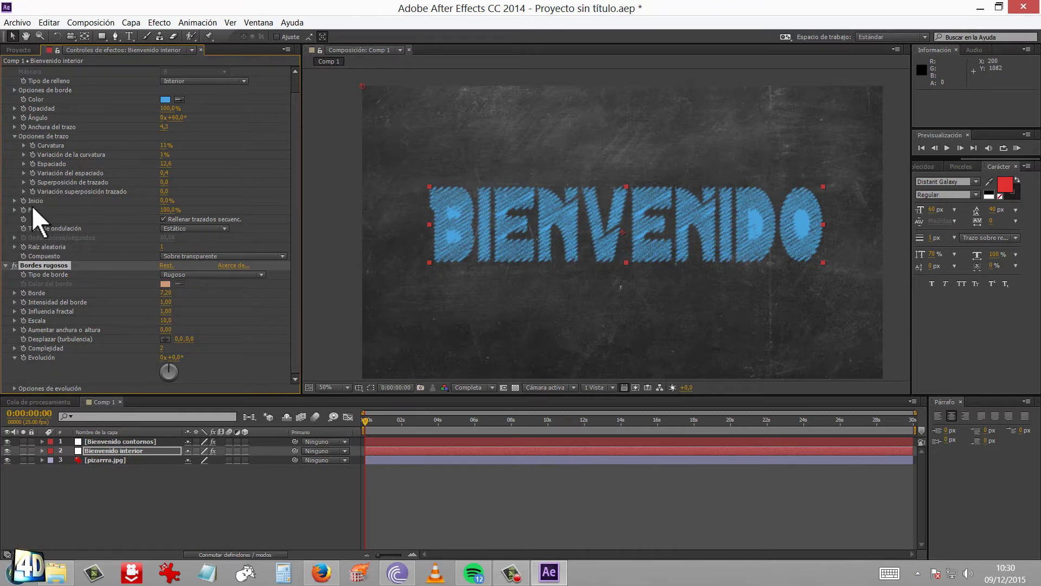
{"action": "left_click_drag", "start_coordinate": [173, 217], "coordinate": [51, 223]}
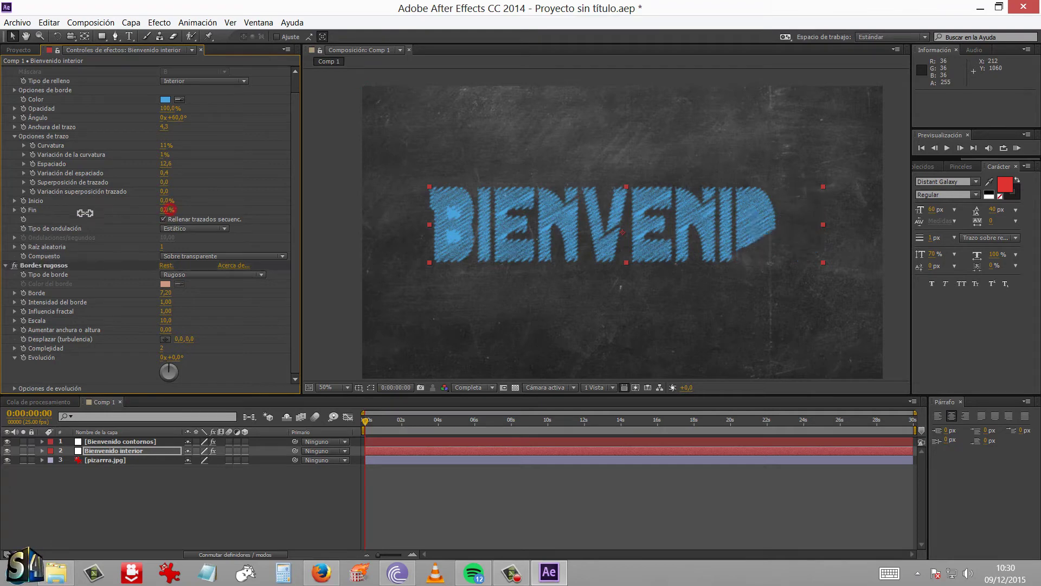
- At 10 seconds, where the outlines finish, set Garabato Fin to 100%
{"action": "left_click", "coordinate": [115, 438]}
{"action": "key", "text": "u"}
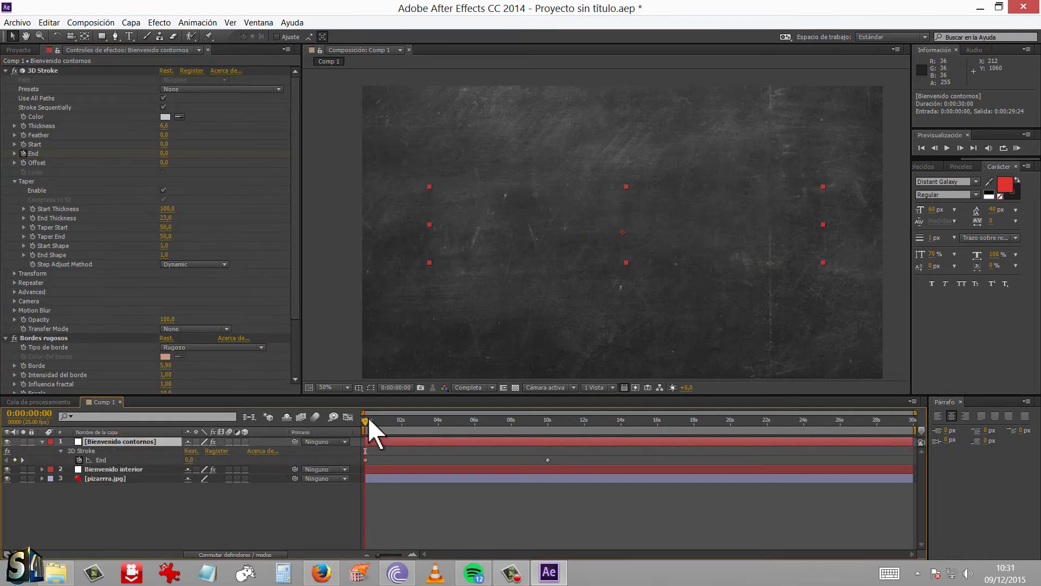
{"action": "left_click_drag", "start_coordinate": [474, 421], "coordinate": [561, 422]}
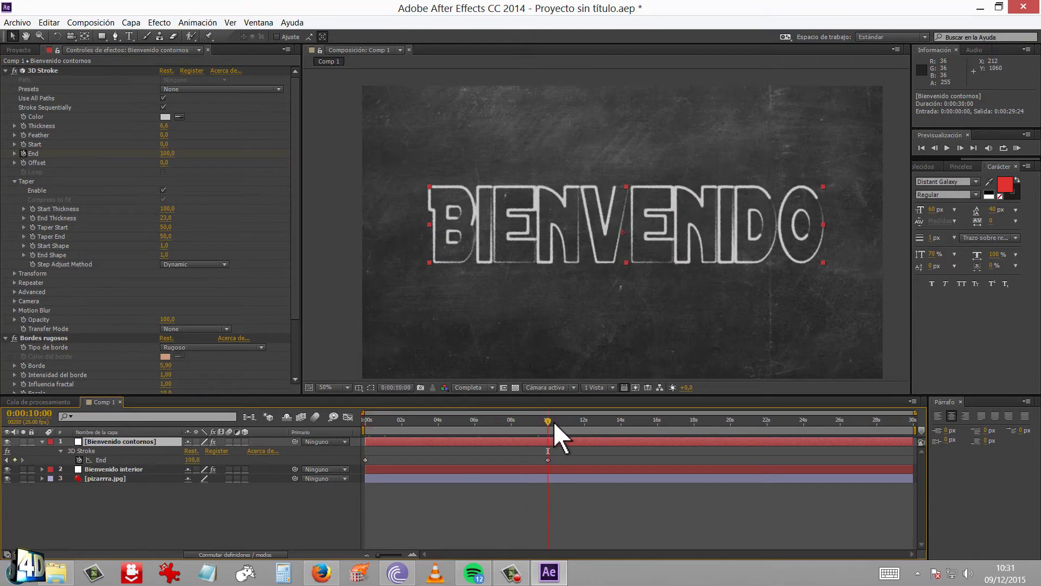
{"action": "left_click", "coordinate": [113, 470]}
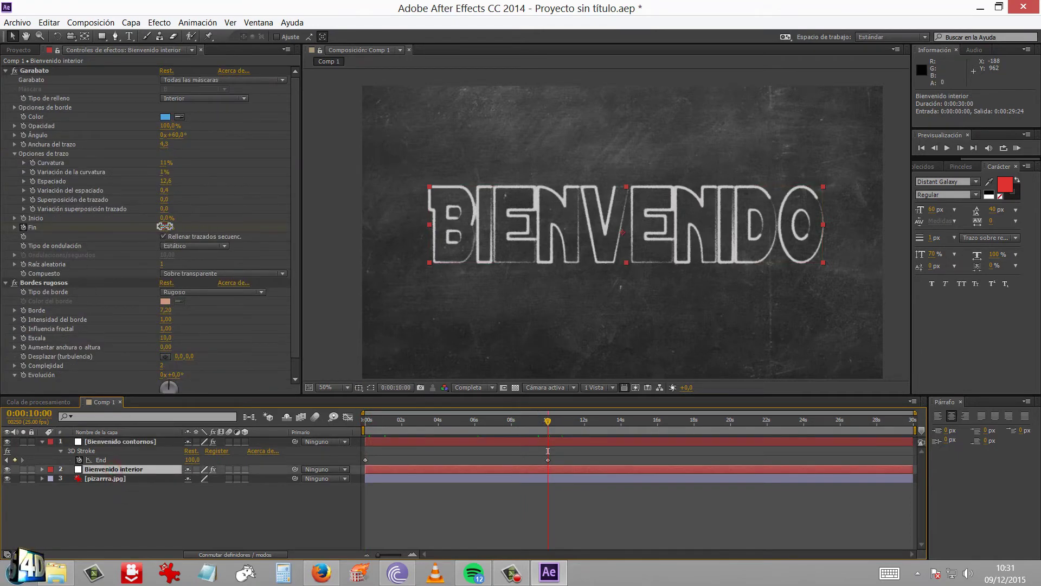
{"action": "left_click_drag", "start_coordinate": [165, 226], "coordinate": [267, 227]}
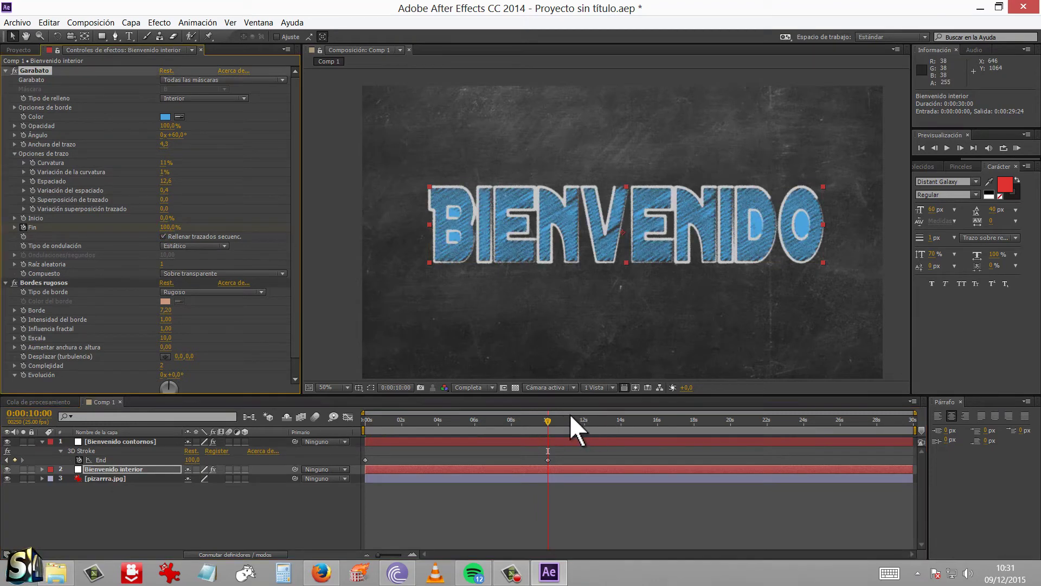
{"action": "mouse_move", "coordinate": [549, 422]}
{"action": "left_mouse_down"}
{"action": "mouse_move", "coordinate": [417, 422]}
{"action": "mouse_move", "coordinate": [460, 420]}
{"action": "left_mouse_up"}
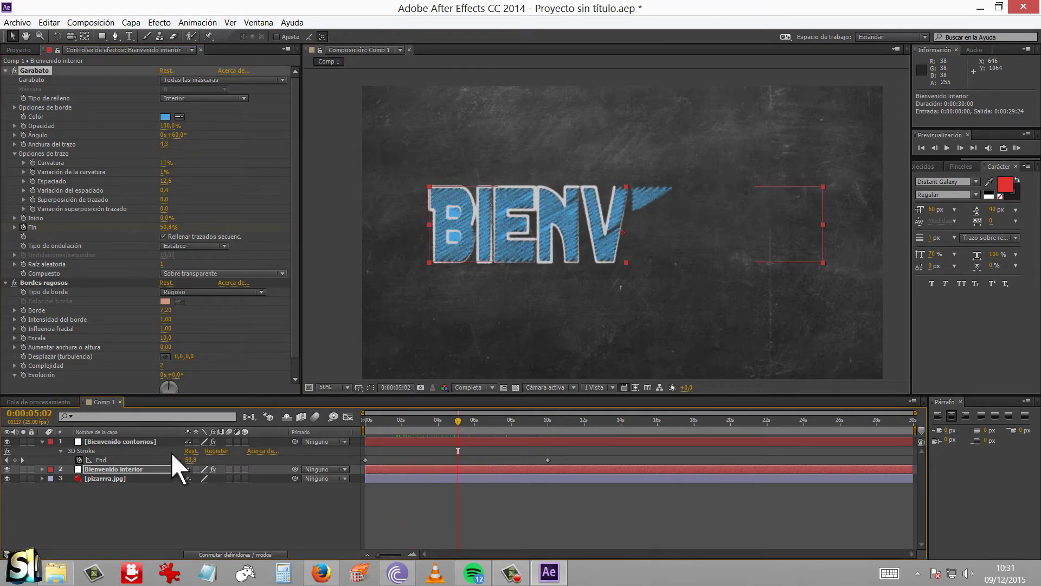
- Shift the scribble Fin keyframes to about 0:20 and 10:19, just after the outlines
{"action": "left_click", "coordinate": [146, 439], "text": "ctrl"}
{"action": "key", "text": "u"}
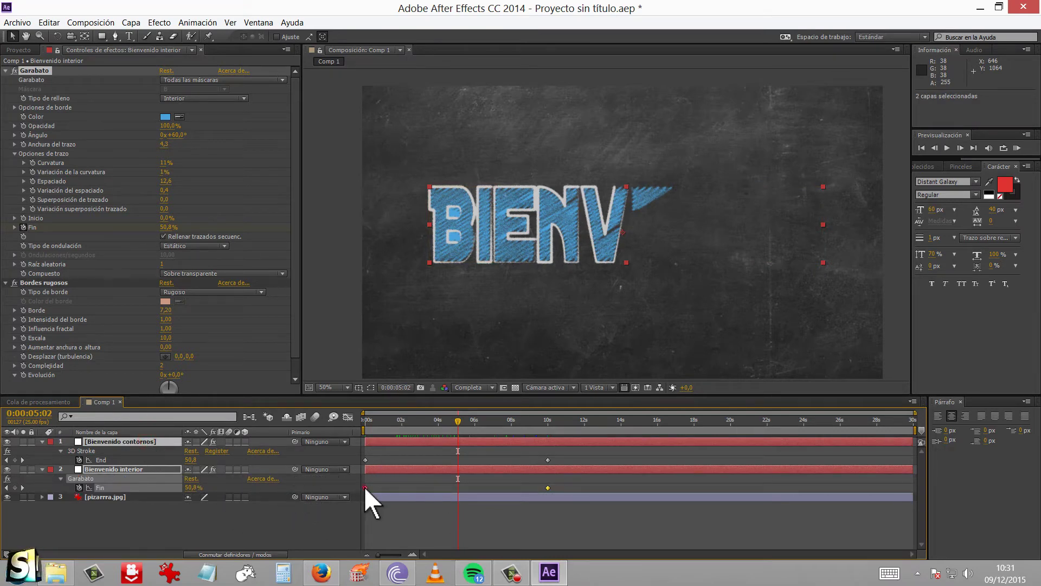
{"action": "left_click_drag", "start_coordinate": [365, 487], "coordinate": [379, 487]}
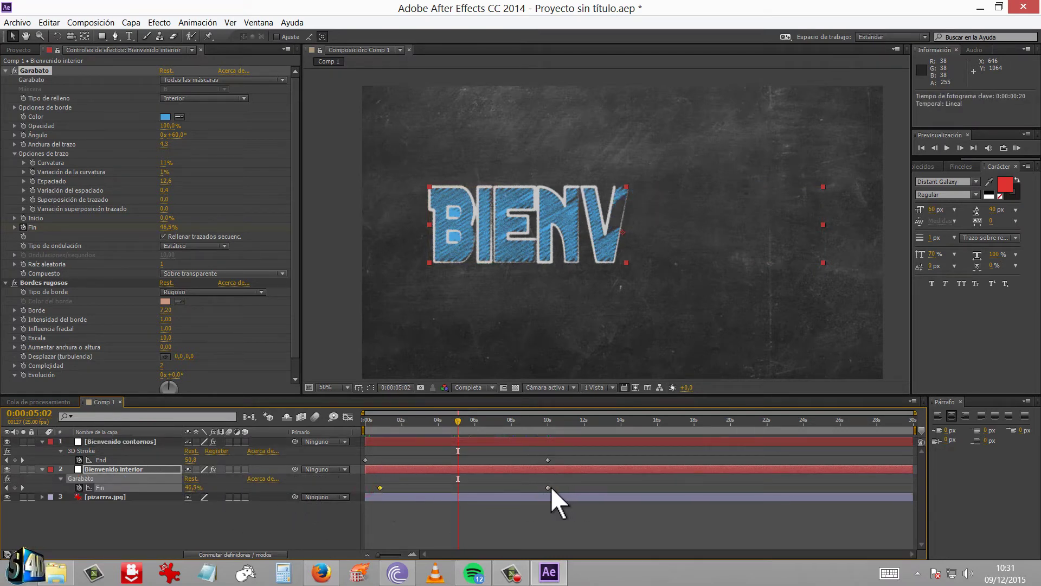
{"action": "mouse_move", "coordinate": [542, 487]}
{"action": "left_mouse_down"}
{"action": "mouse_move", "coordinate": [523, 486]}
{"action": "mouse_move", "coordinate": [562, 486]}
{"action": "left_mouse_up"}
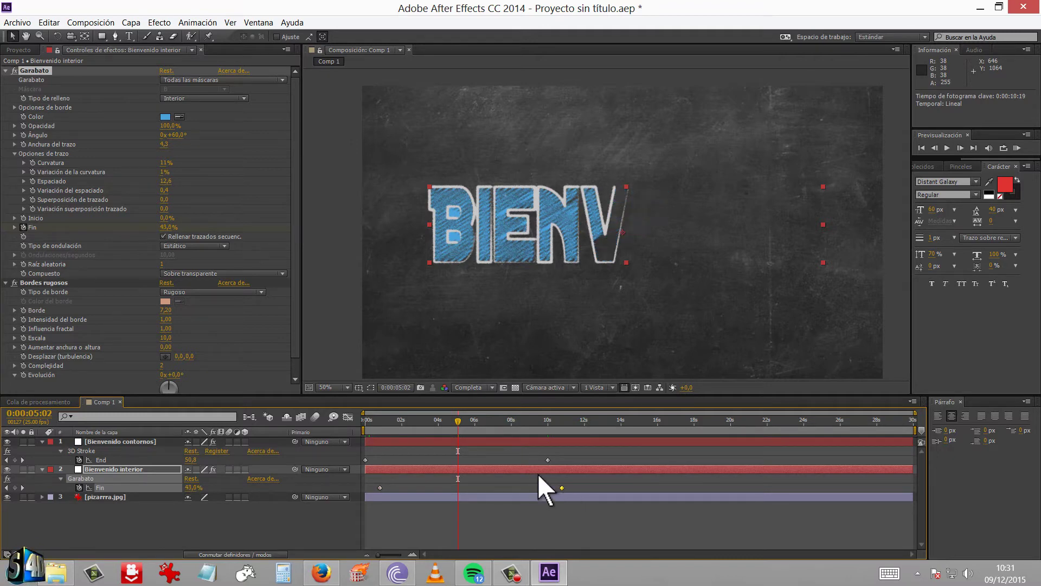
{"action": "mouse_move", "coordinate": [460, 421]}
{"action": "left_mouse_down"}
{"action": "mouse_move", "coordinate": [357, 421]}
{"action": "mouse_move", "coordinate": [568, 425]}
{"action": "mouse_move", "coordinate": [337, 427]}
{"action": "left_mouse_up"}
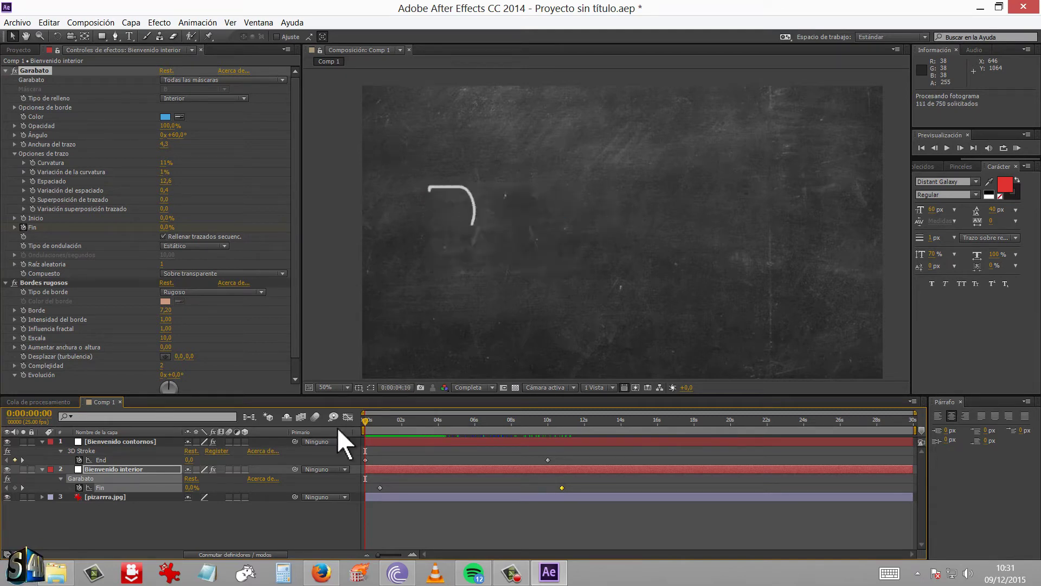
- Change the Bienvenido contornos 3D Stroke colour to near-white FAF4F4
{"action": "key", "text": "space"}
{"action": "left_click", "coordinate": [114, 441]}
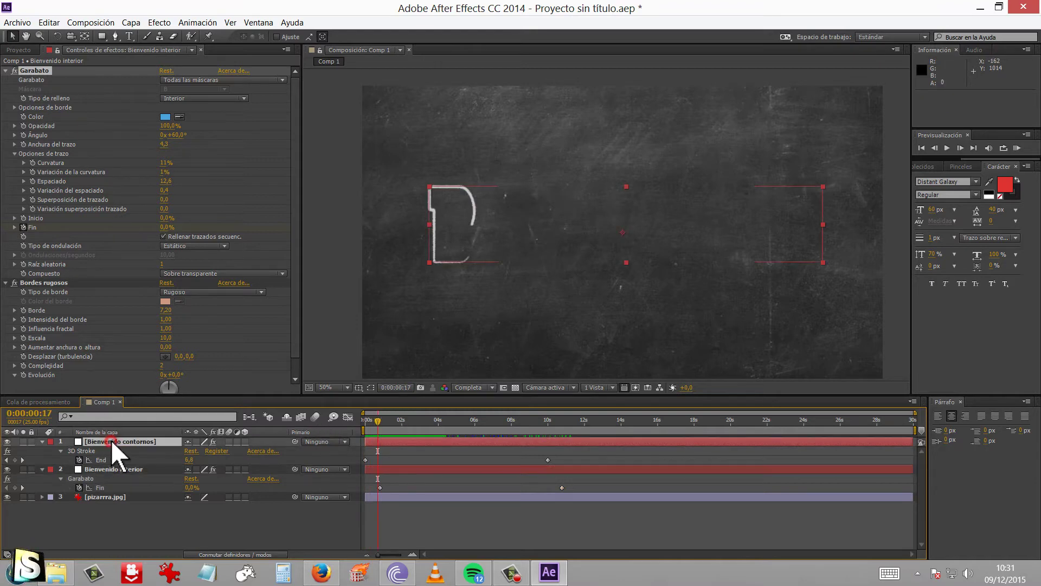
{"action": "left_click", "coordinate": [164, 117]}
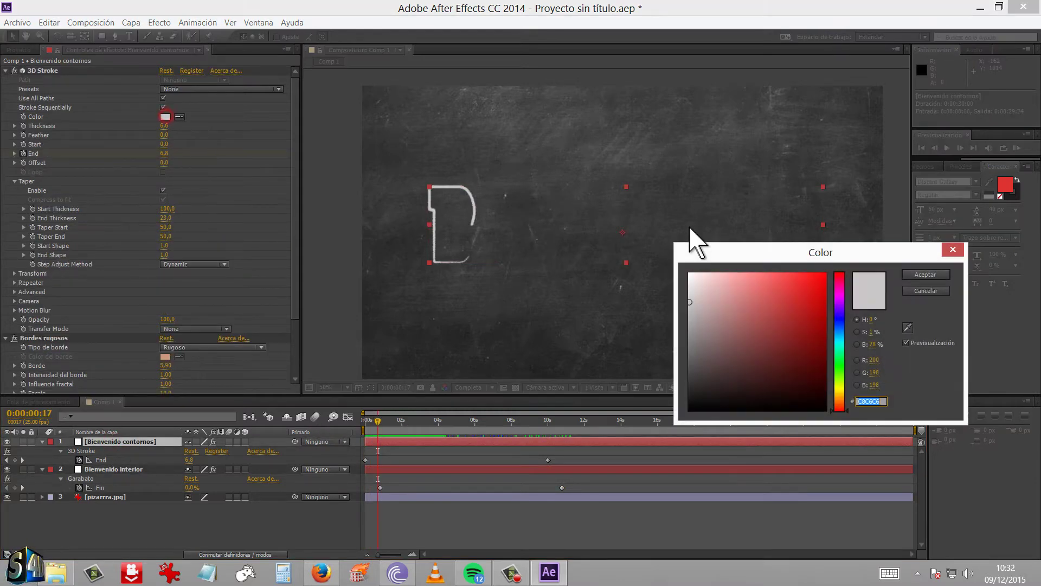
{"action": "left_click_drag", "start_coordinate": [691, 303], "coordinate": [690, 270]}
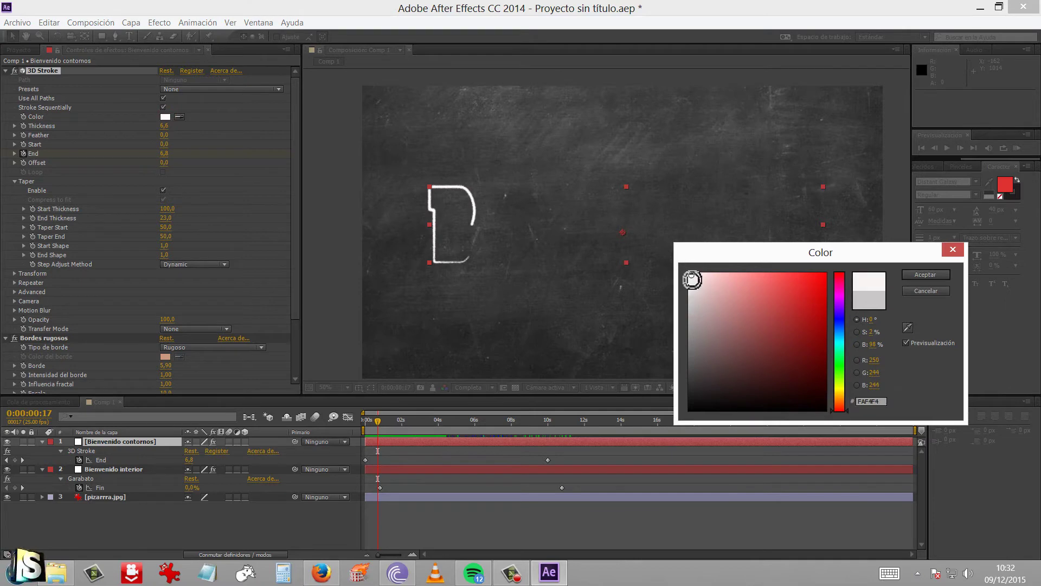
{"action": "left_click", "coordinate": [927, 275]}
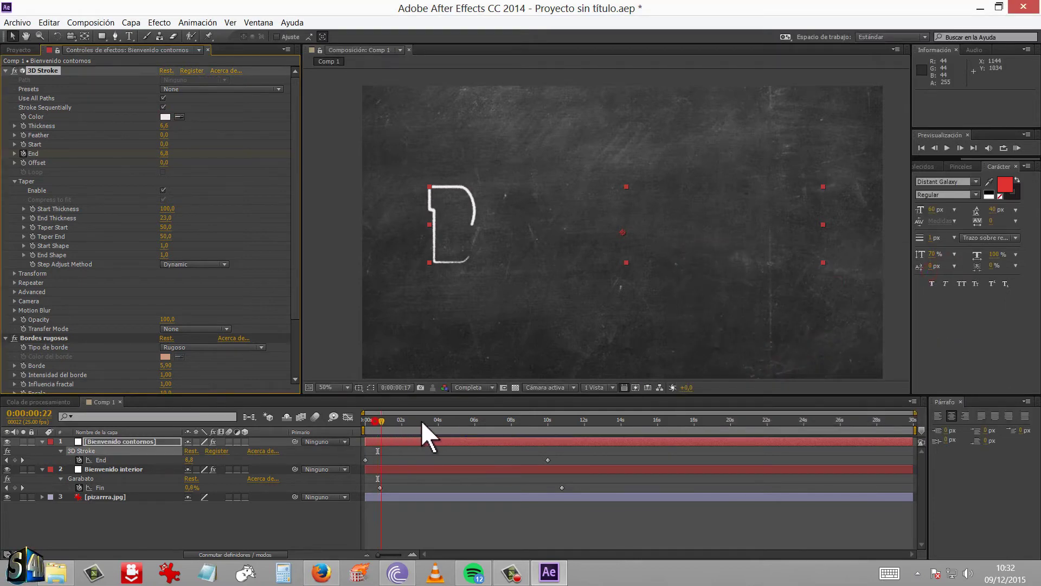
{"action": "left_click_drag", "start_coordinate": [421, 422], "coordinate": [567, 423]}
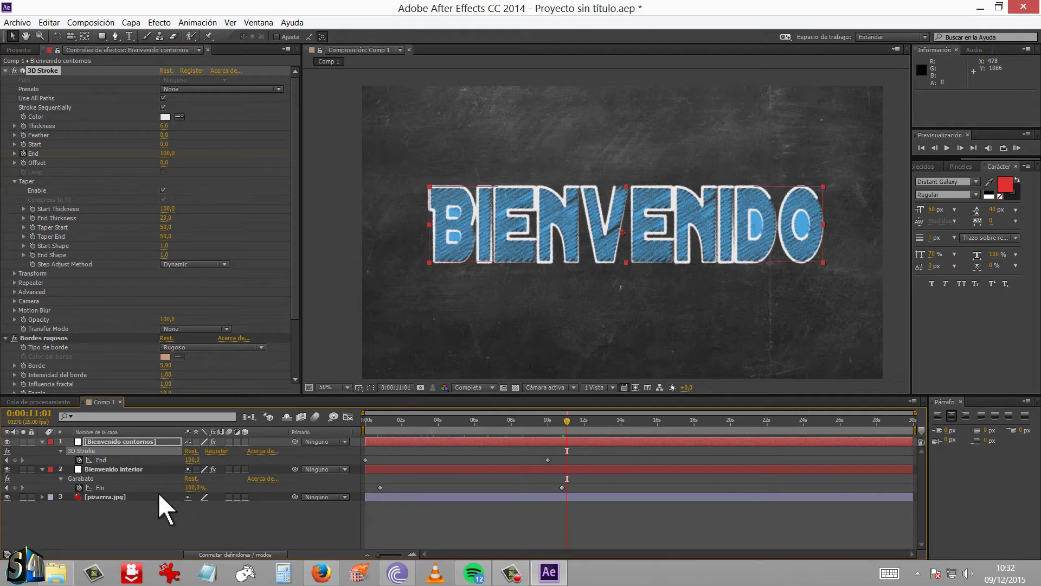
- Select the two chalk sound files in the Project panel and return to the composition start
{"action": "left_click", "coordinate": [111, 544]}
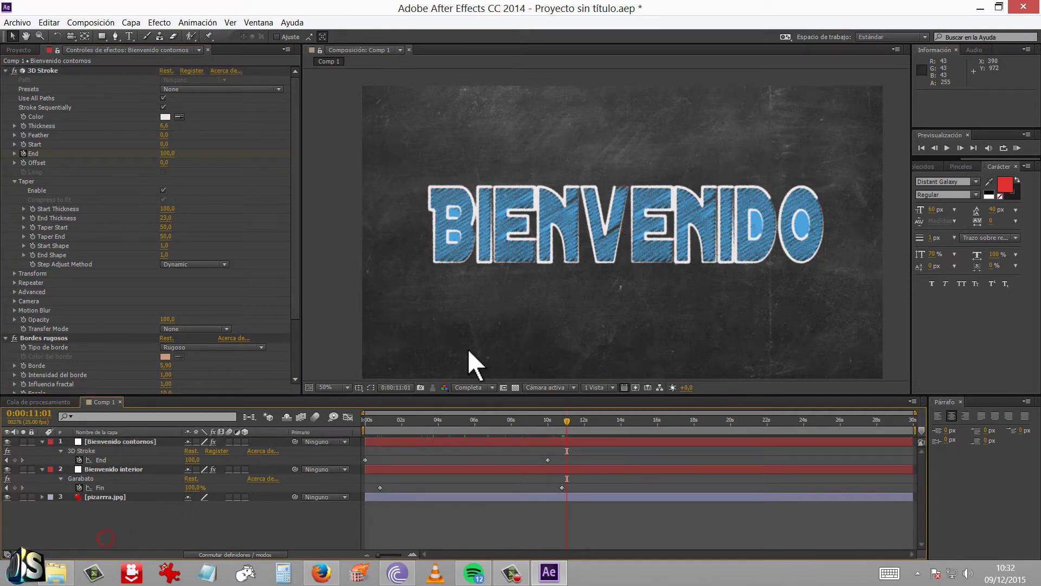
{"action": "left_click", "coordinate": [12, 49]}
{"action": "mouse_move", "coordinate": [47, 228]}
{"action": "left_mouse_down"}
{"action": "mouse_move", "coordinate": [29, 182]}
{"action": "mouse_move", "coordinate": [63, 531]}
{"action": "left_mouse_up"}
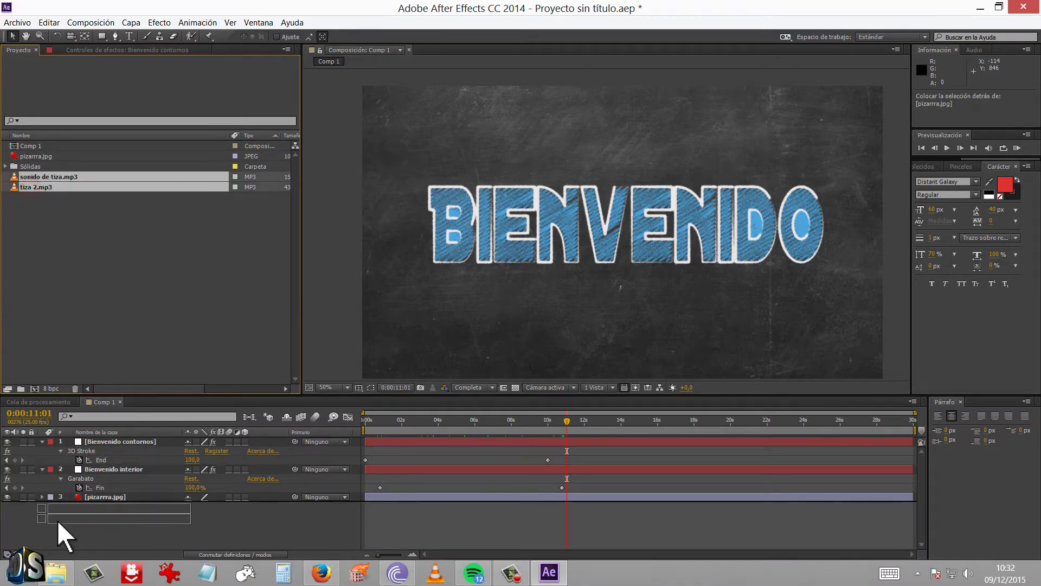
{"action": "left_click", "coordinate": [111, 546]}
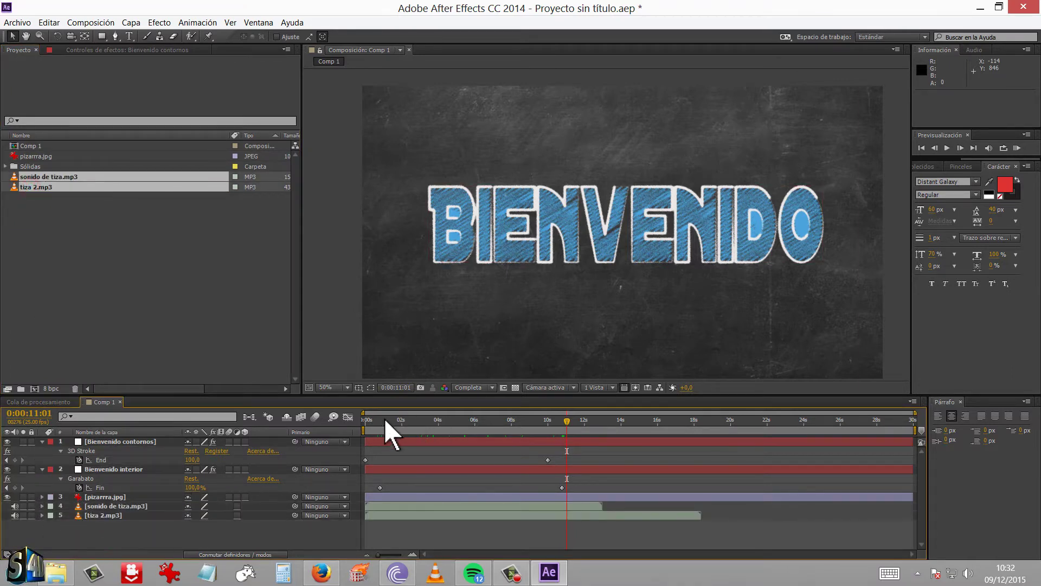
{"action": "left_click_drag", "start_coordinate": [384, 425], "coordinate": [363, 426]}
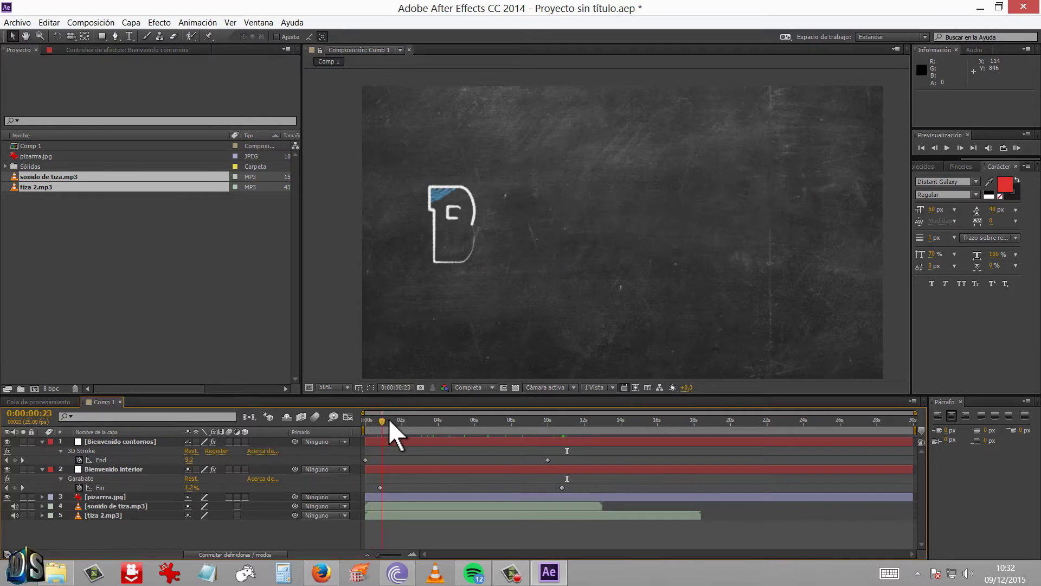
- Audition sonido de tiza.mp3 and move it below tiza 2.mp3, back in the Comp 1 view
{"action": "left_click", "coordinate": [15, 515]}
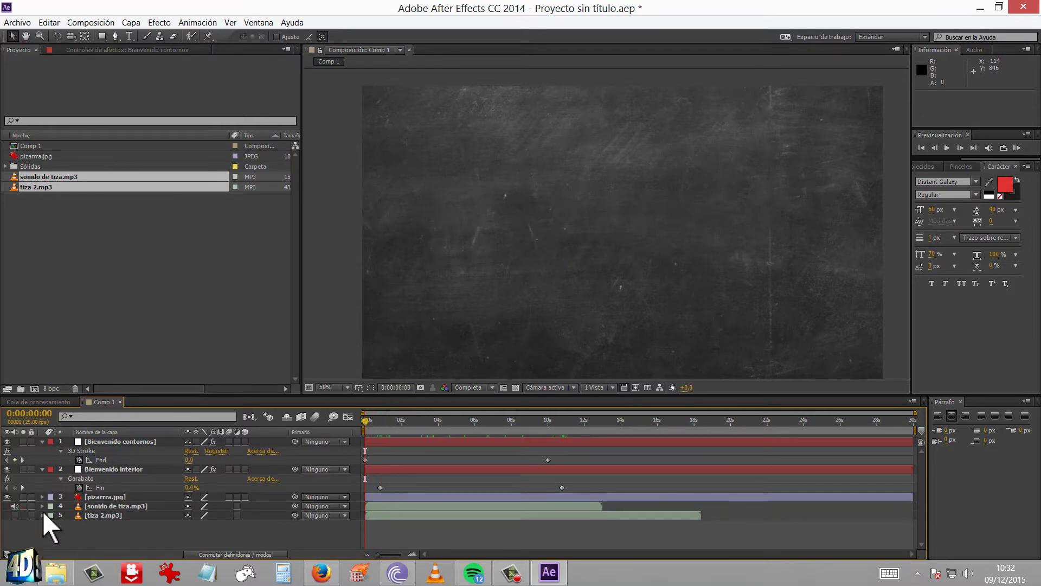
{"action": "double_click", "coordinate": [99, 507]}
{"action": "key", "text": "KP_0"}
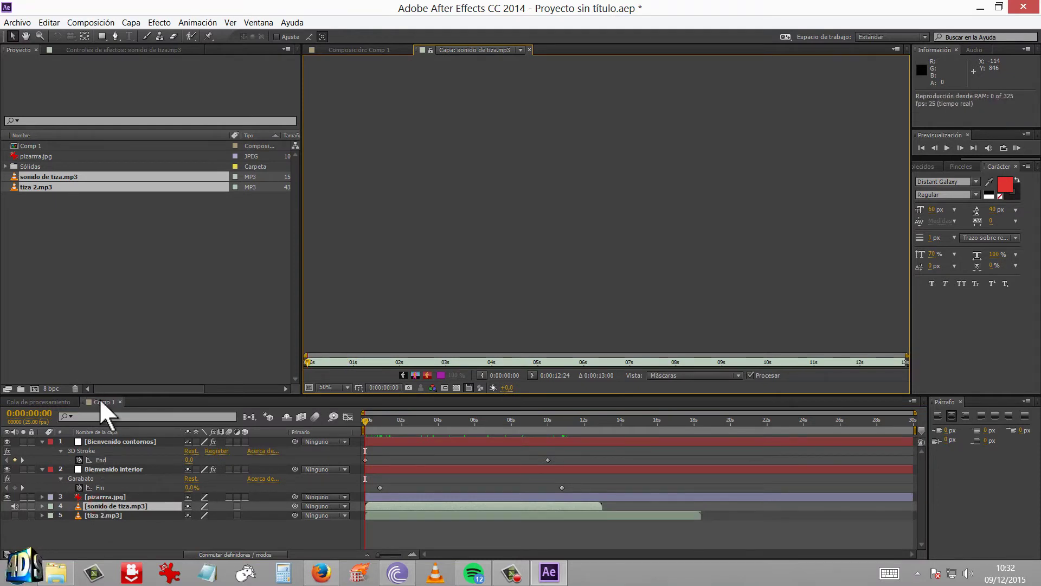
{"action": "left_click", "coordinate": [106, 507]}
{"action": "left_click_drag", "start_coordinate": [106, 506], "coordinate": [104, 522]}
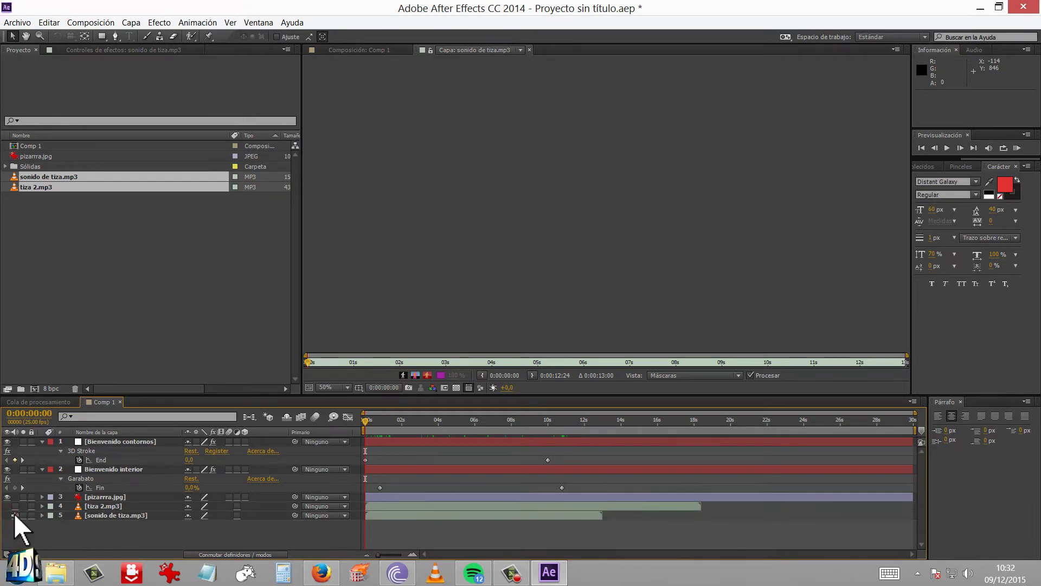
{"action": "left_click", "coordinate": [529, 49]}
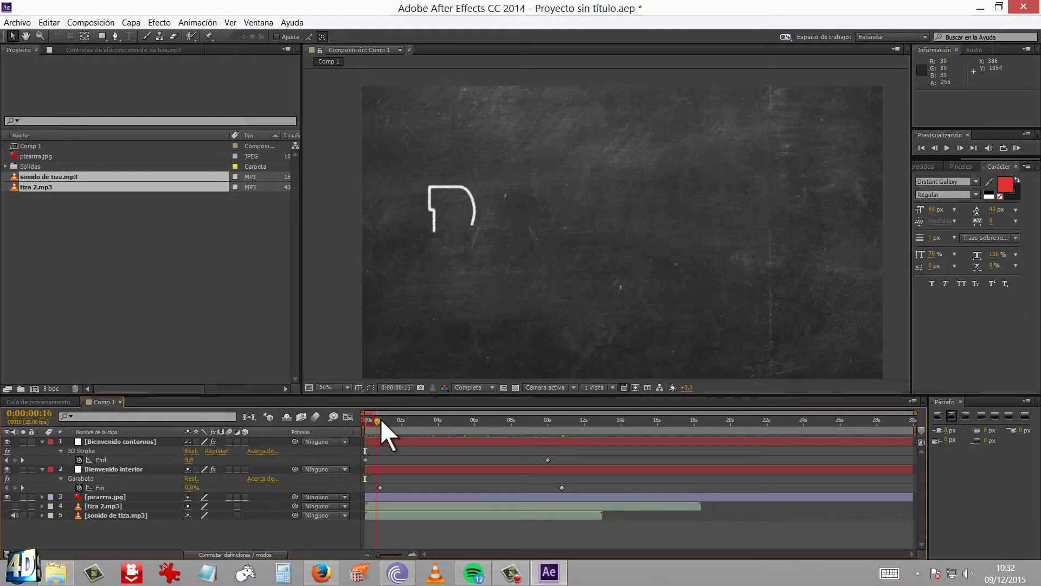
- Start sonido de tiza.mp3 at 0:21, trim tiza 2.mp3 near 10 seconds, and end the work area at 12:17
{"action": "left_click_drag", "start_coordinate": [381, 422], "coordinate": [383, 419]}
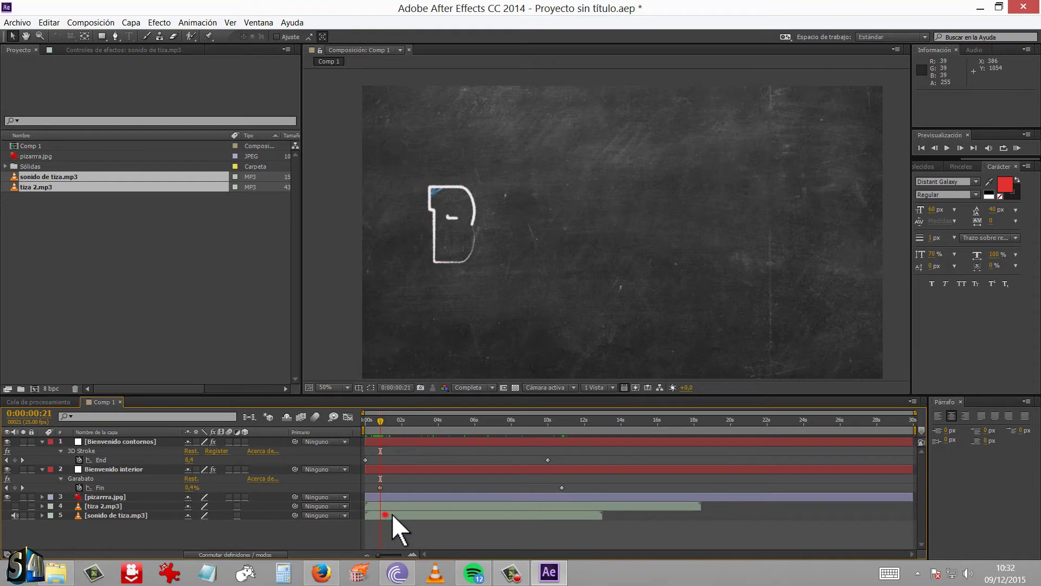
{"action": "left_click_drag", "start_coordinate": [391, 514], "coordinate": [408, 514]}
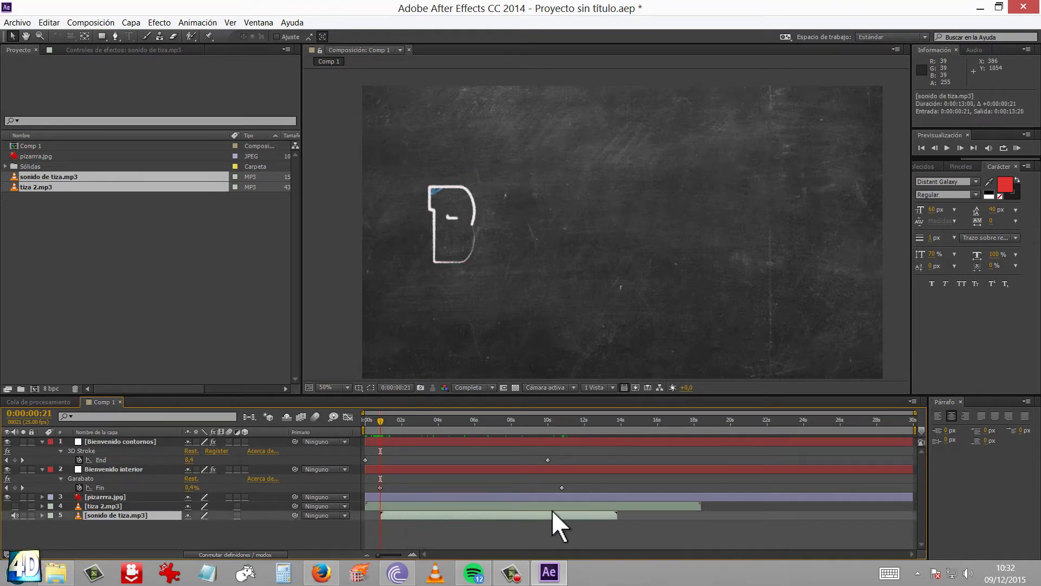
{"action": "left_click_drag", "start_coordinate": [382, 422], "coordinate": [555, 423]}
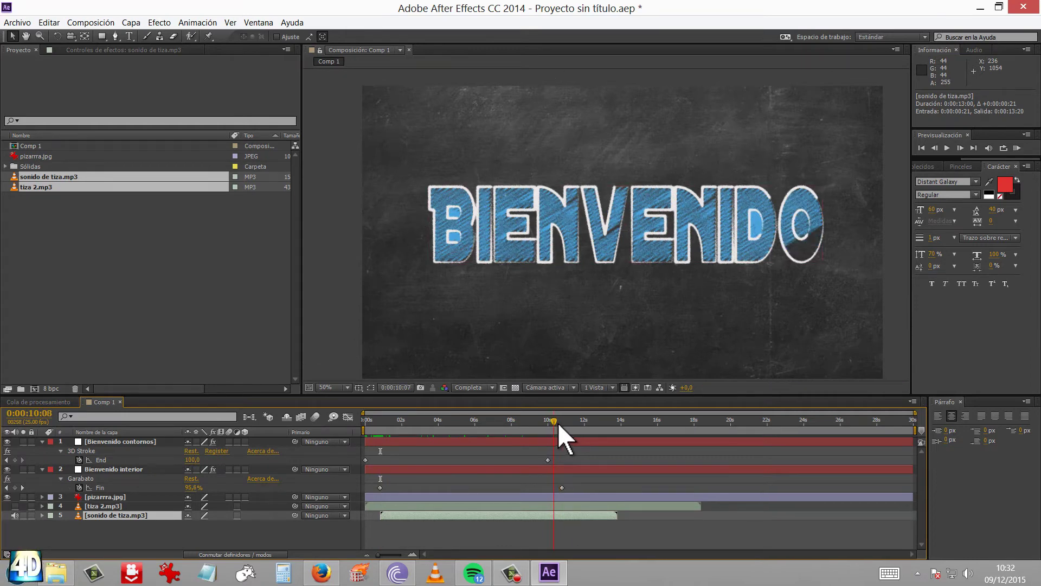
{"action": "left_click_drag", "start_coordinate": [555, 423], "coordinate": [564, 421]}
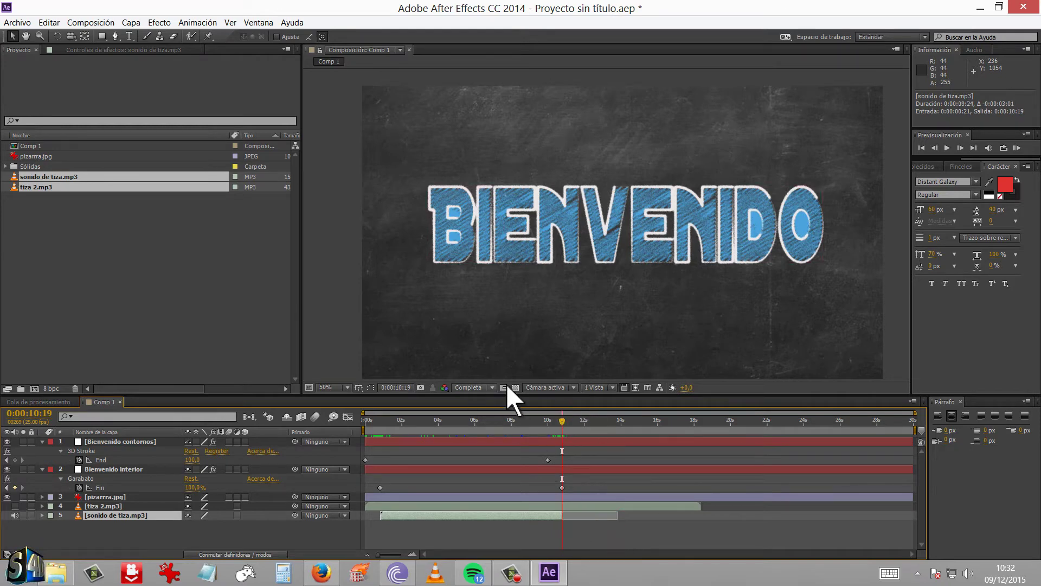
{"action": "mouse_move", "coordinate": [411, 421]}
{"action": "left_mouse_down"}
{"action": "mouse_move", "coordinate": [362, 422]}
{"action": "mouse_move", "coordinate": [568, 422]}
{"action": "mouse_move", "coordinate": [533, 422]}
{"action": "mouse_move", "coordinate": [543, 422]}
{"action": "left_mouse_up"}
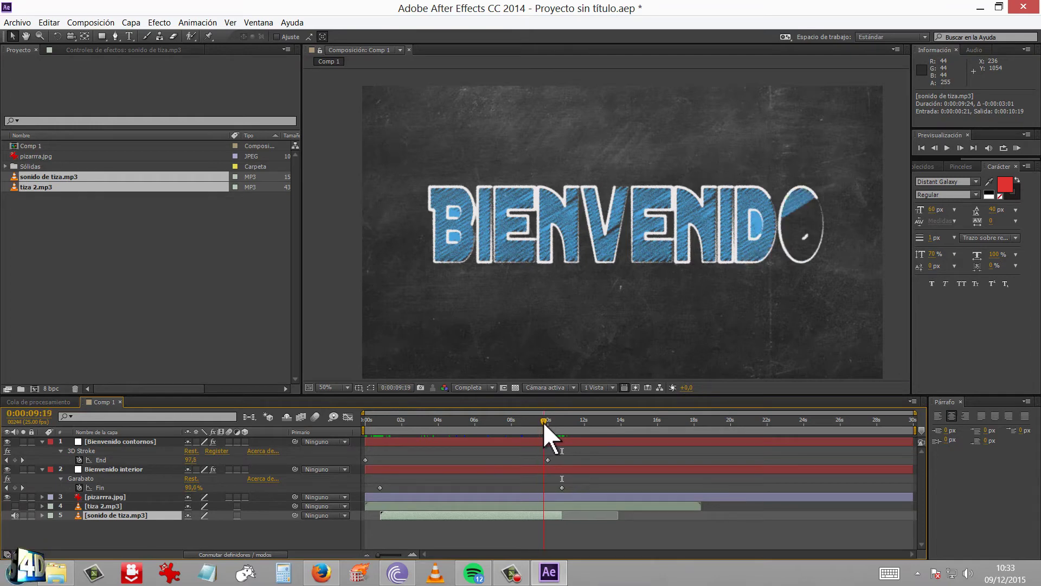
{"action": "left_click_drag", "start_coordinate": [701, 506], "coordinate": [624, 510]}
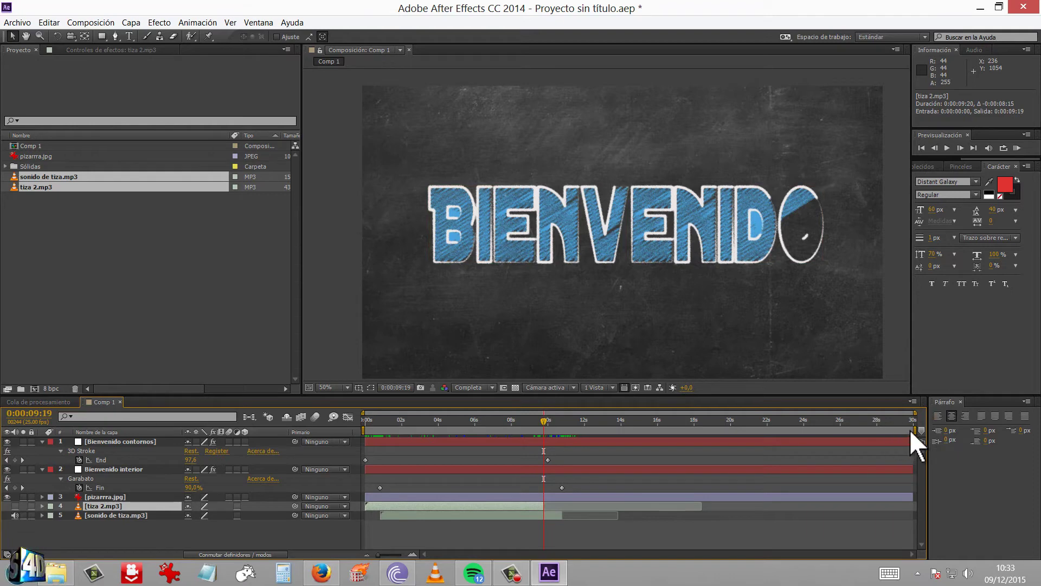
{"action": "left_click_drag", "start_coordinate": [911, 431], "coordinate": [600, 428]}
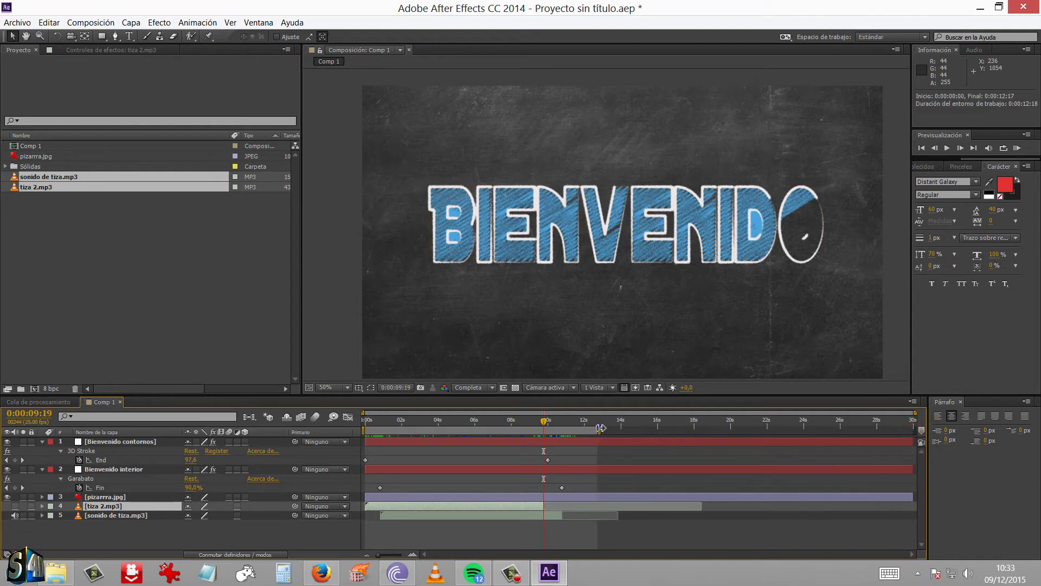
- RAM-preview the BIENVENIDO animation, return to its start, and enable tiza 2.mp3's audio
{"action": "key", "text": "KP_0"}
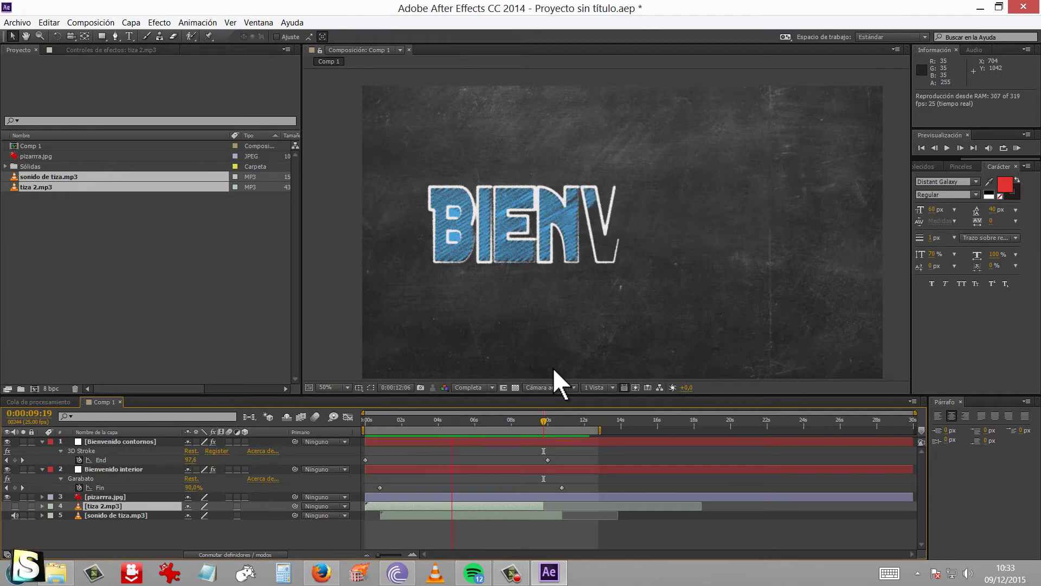
{"action": "key", "text": "space"}
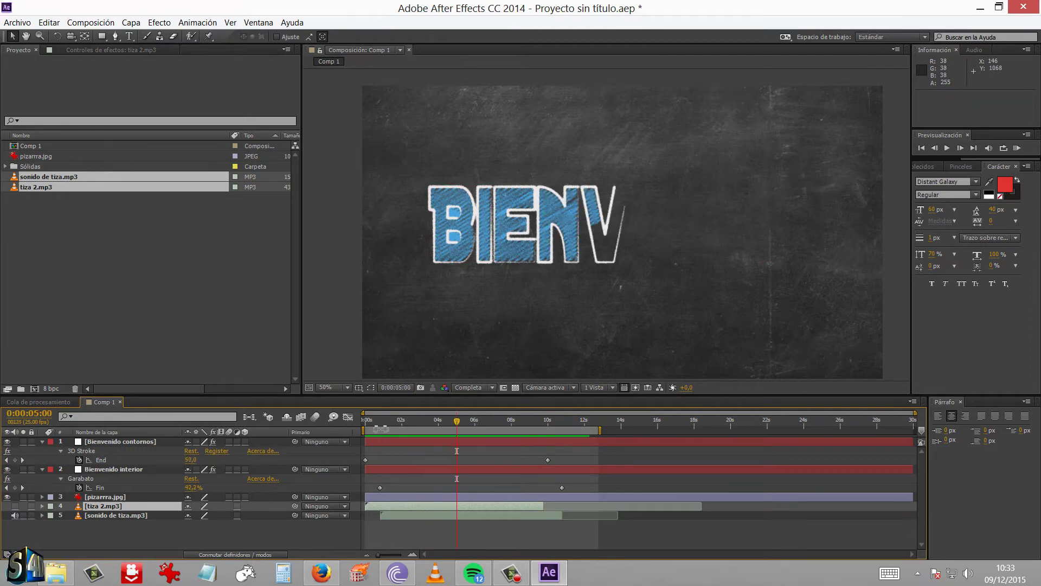
{"action": "left_click_drag", "start_coordinate": [383, 422], "coordinate": [354, 423]}
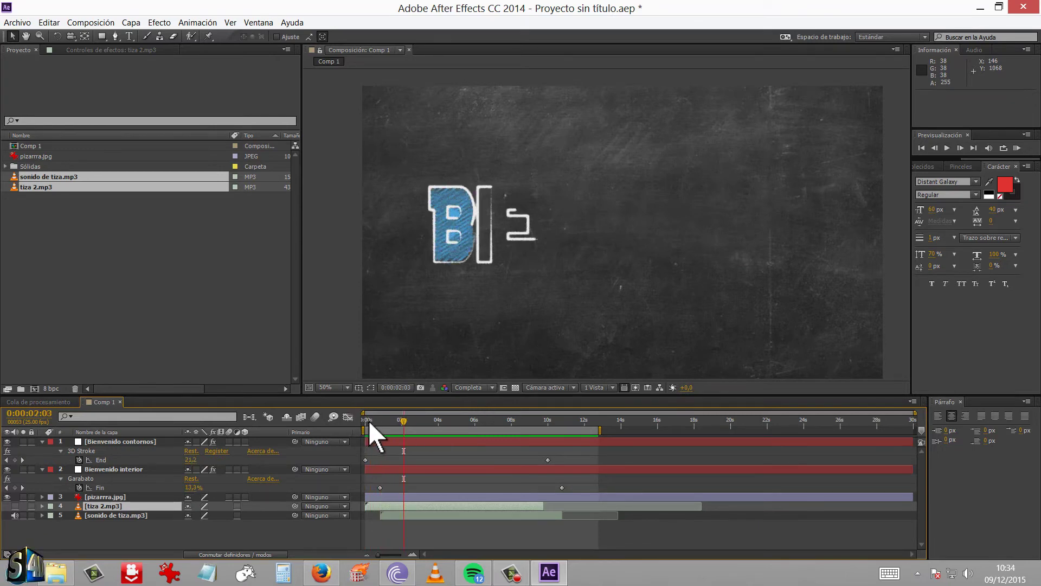
{"action": "left_click", "coordinate": [369, 421]}
{"action": "left_click", "coordinate": [373, 421]}
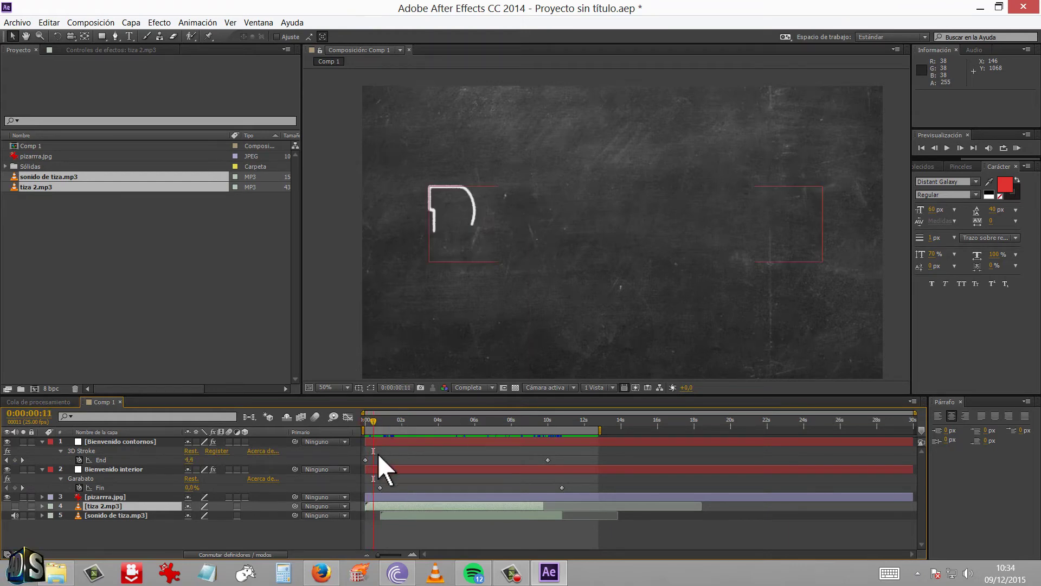
{"action": "left_click", "coordinate": [16, 506]}
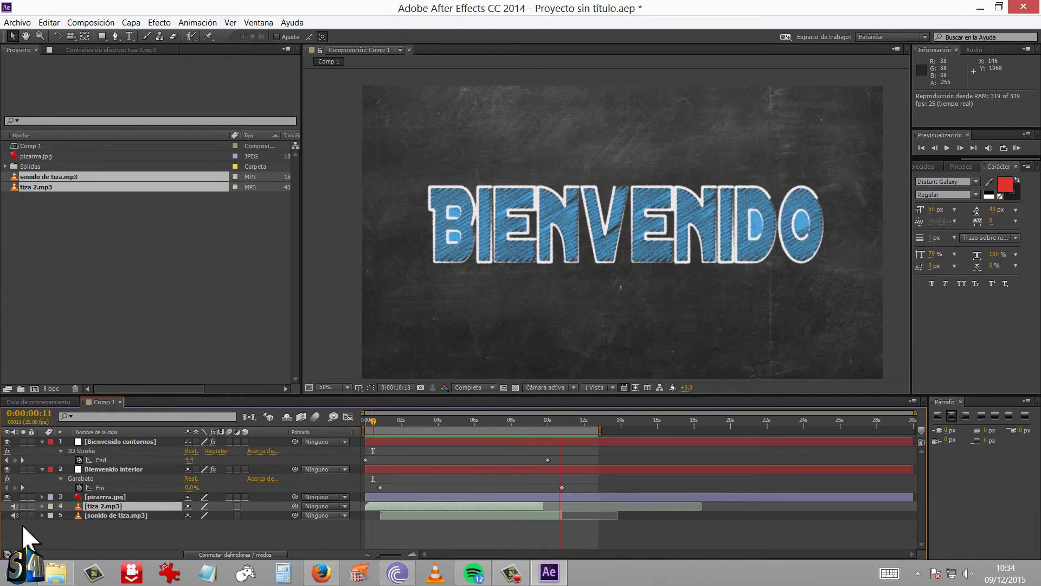
- Make Bienvenido contornos, Bienvenido interior and pizarra.jpg 3D layers
{"action": "key", "text": "space"}
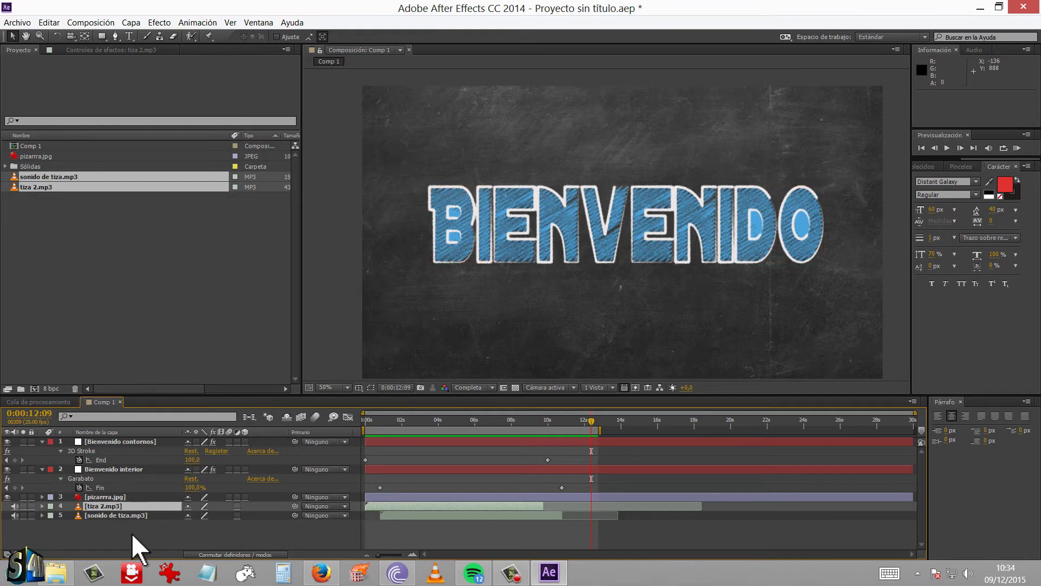
{"action": "left_click", "coordinate": [246, 441]}
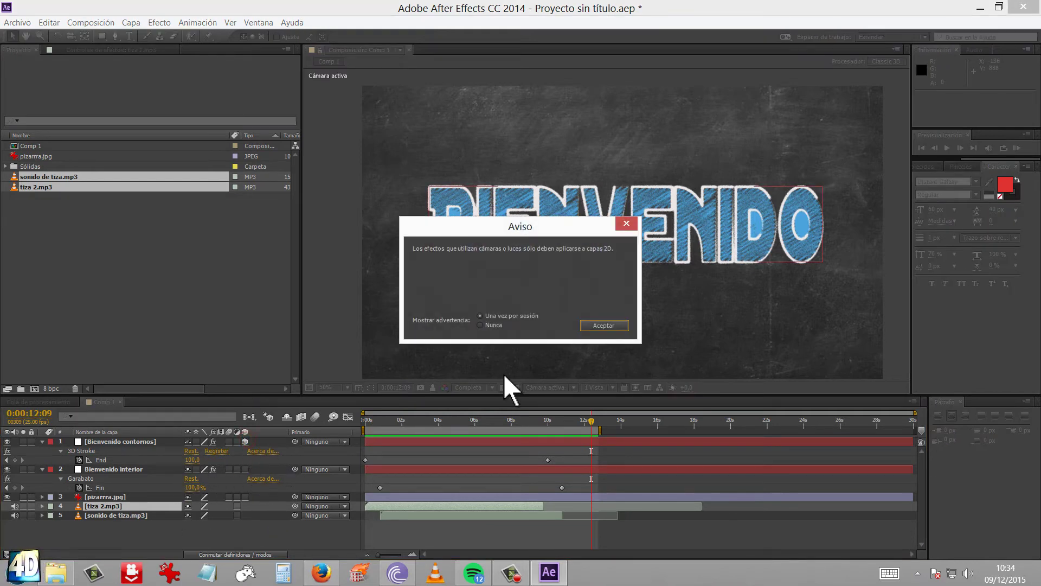
{"action": "left_click", "coordinate": [610, 326]}
{"action": "left_click", "coordinate": [245, 479]}
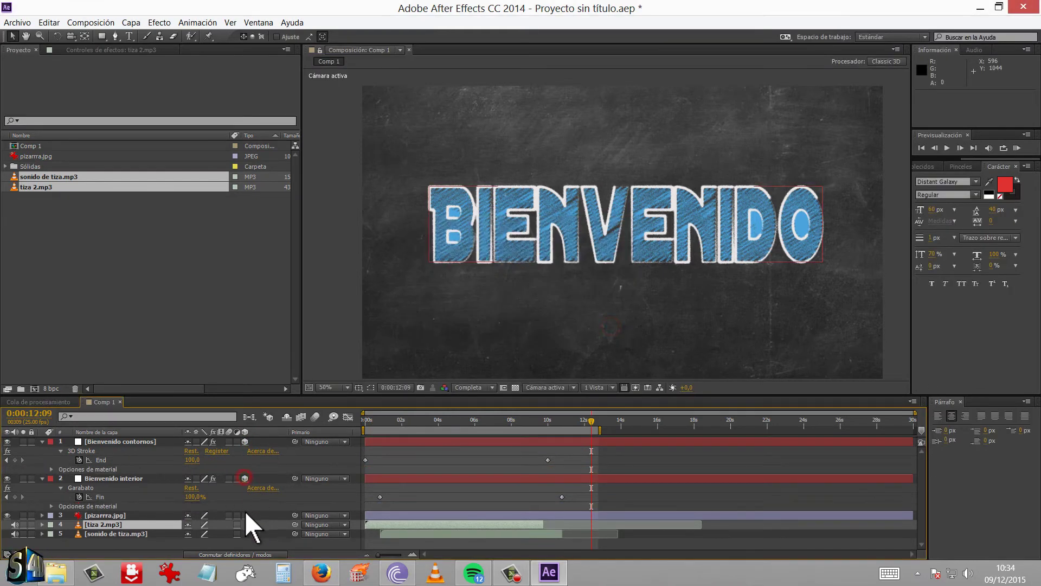
{"action": "left_click", "coordinate": [245, 515]}
{"action": "left_click", "coordinate": [42, 441]}
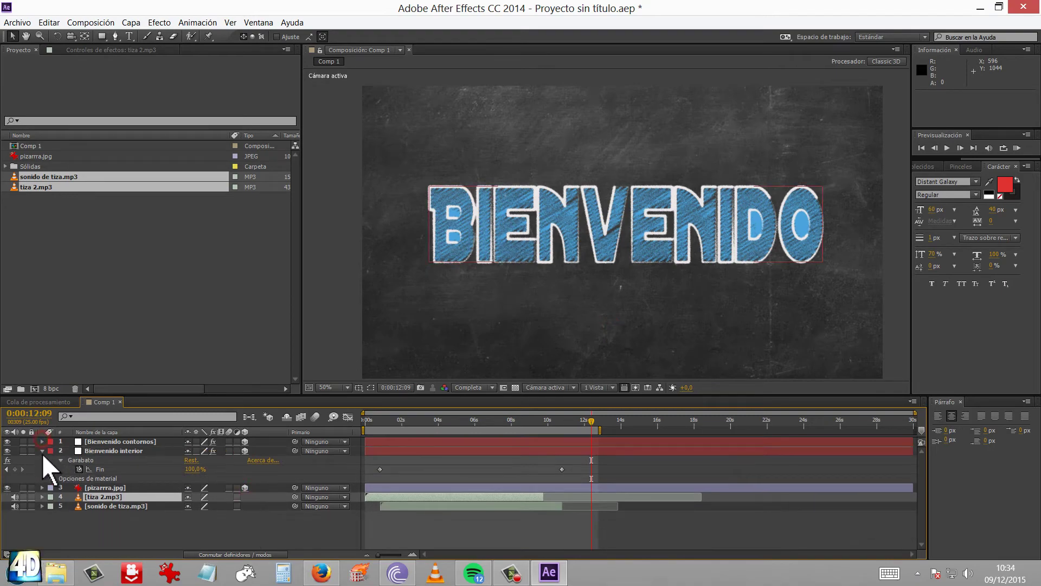
{"action": "left_click", "coordinate": [42, 450]}
- Add a new camera layer, Cámara 1, with the default settings
{"action": "right_click", "coordinate": [160, 532]}
{"action": "mouse_move", "coordinate": [217, 411]}
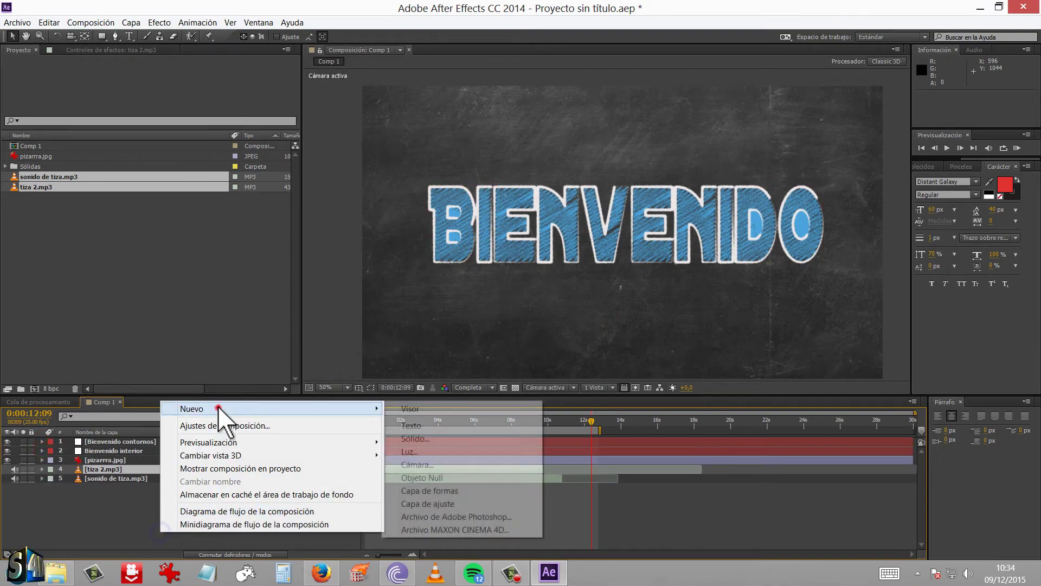
{"action": "left_click", "coordinate": [430, 469]}
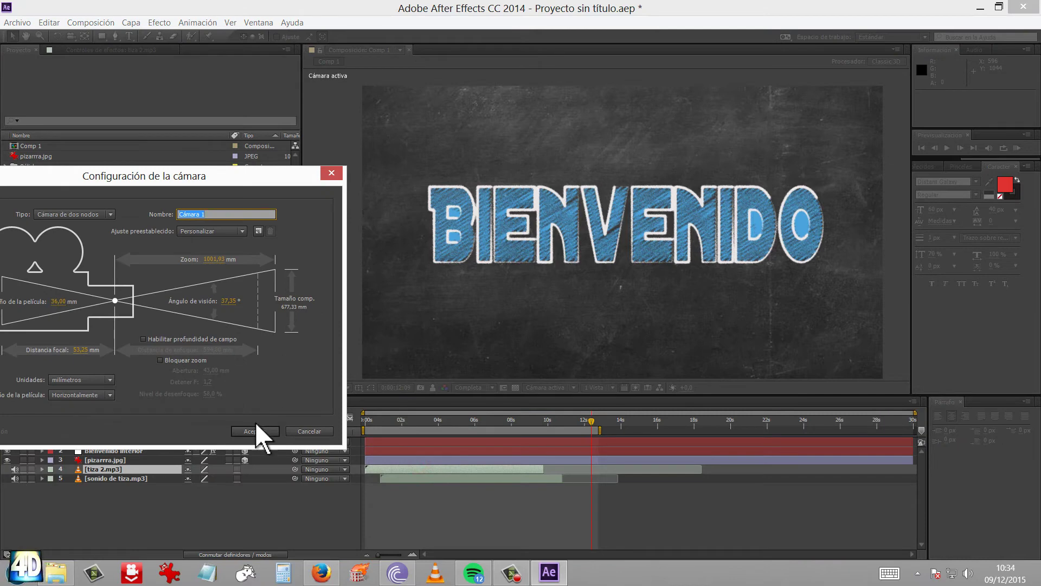
{"action": "left_click", "coordinate": [257, 432]}
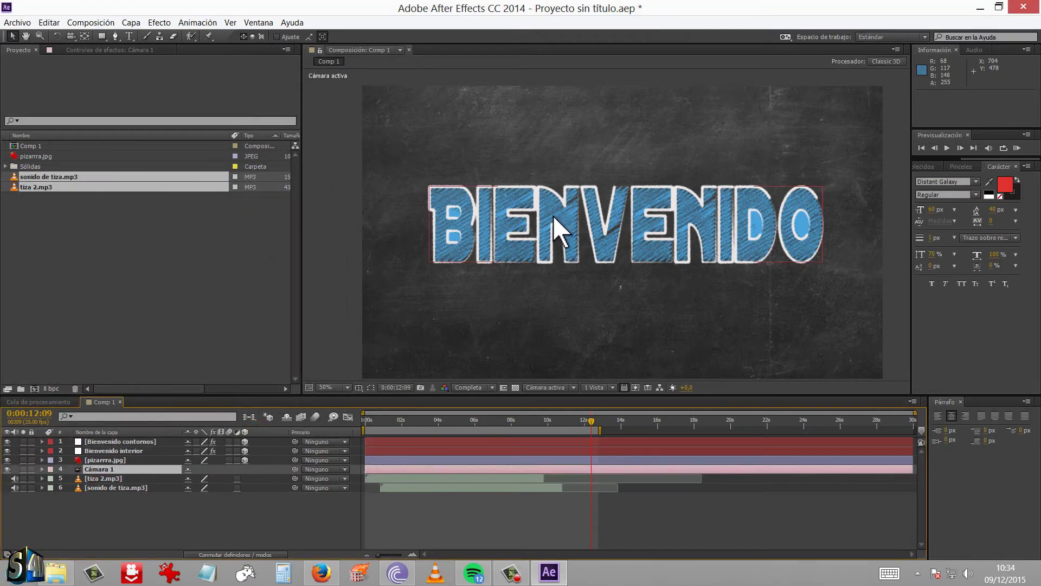
- Orbit the camera to an angled view and set a Position keyframe at 0s
{"action": "key", "text": "c"}
{"action": "mouse_move", "coordinate": [558, 218]}
{"action": "left_mouse_down"}
{"action": "mouse_move", "coordinate": [649, 208]}
{"action": "mouse_move", "coordinate": [581, 204]}
{"action": "mouse_move", "coordinate": [673, 205]}
{"action": "left_mouse_up"}
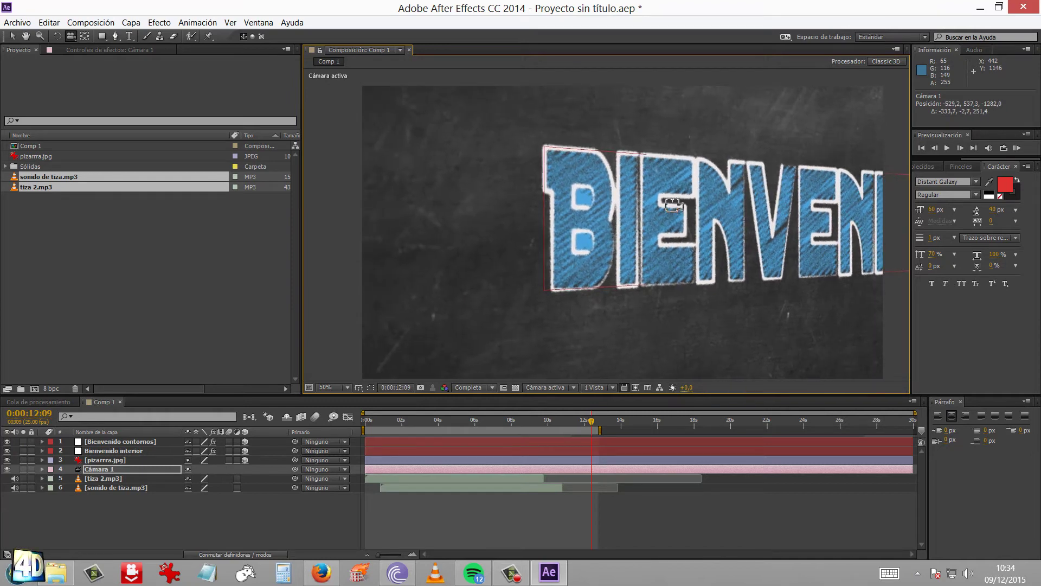
{"action": "left_click_drag", "start_coordinate": [371, 421], "coordinate": [357, 422]}
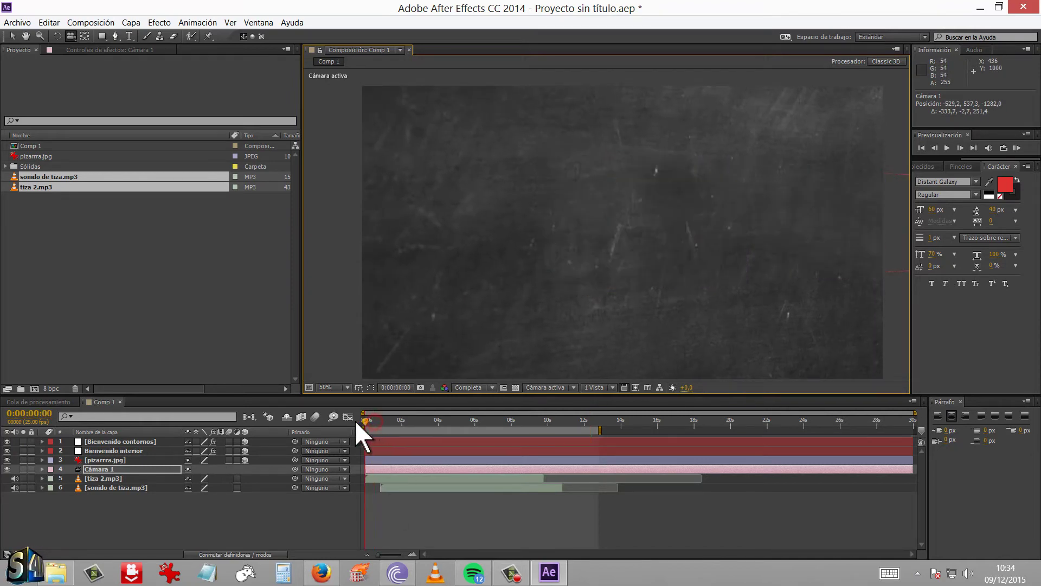
{"action": "key", "text": "alt+shift+p"}
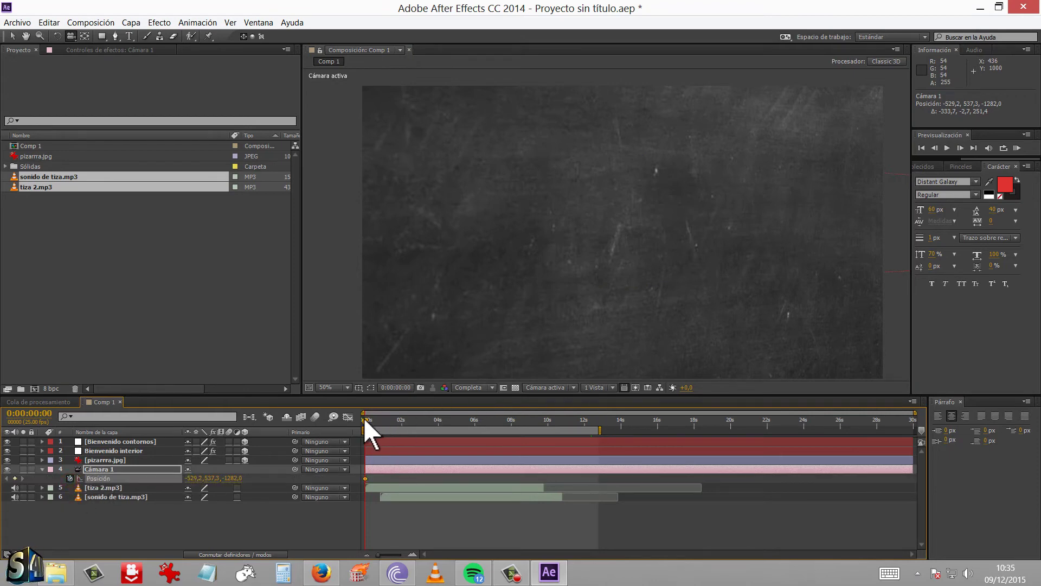
- At about 11 seconds, reposition the camera to a new angle, then scrub back to check
{"action": "left_click_drag", "start_coordinate": [480, 424], "coordinate": [575, 424]}
{"action": "mouse_move", "coordinate": [699, 230]}
{"action": "left_mouse_down"}
{"action": "mouse_move", "coordinate": [663, 243]}
{"action": "mouse_move", "coordinate": [608, 240]}
{"action": "mouse_move", "coordinate": [634, 222]}
{"action": "mouse_move", "coordinate": [631, 209]}
{"action": "left_mouse_up"}
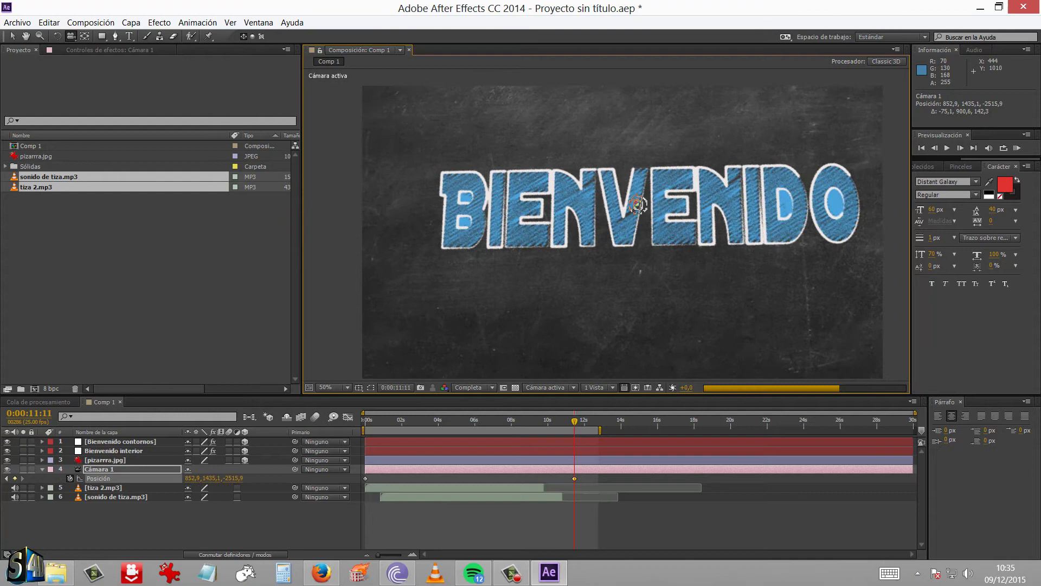
{"action": "mouse_move", "coordinate": [637, 204]}
{"action": "left_mouse_down"}
{"action": "mouse_move", "coordinate": [615, 198]}
{"action": "mouse_move", "coordinate": [697, 213]}
{"action": "left_mouse_up"}
{"action": "left_click_drag", "start_coordinate": [570, 421], "coordinate": [359, 430]}
- Add a comp-sized black solid, Sólido Negro 1, at the top of the layer stack
{"action": "right_click", "coordinate": [129, 520]}
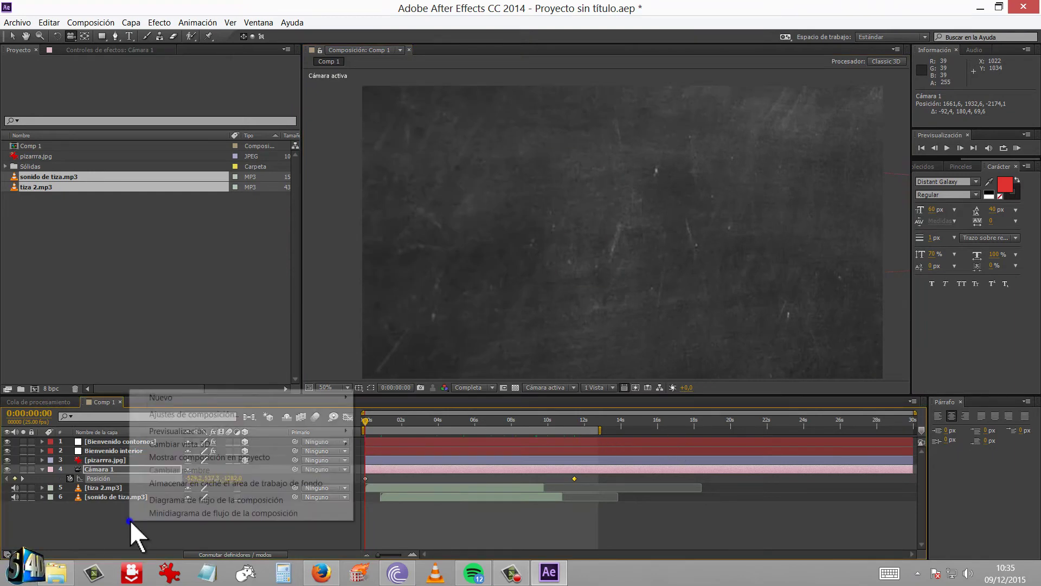
{"action": "mouse_move", "coordinate": [307, 399]}
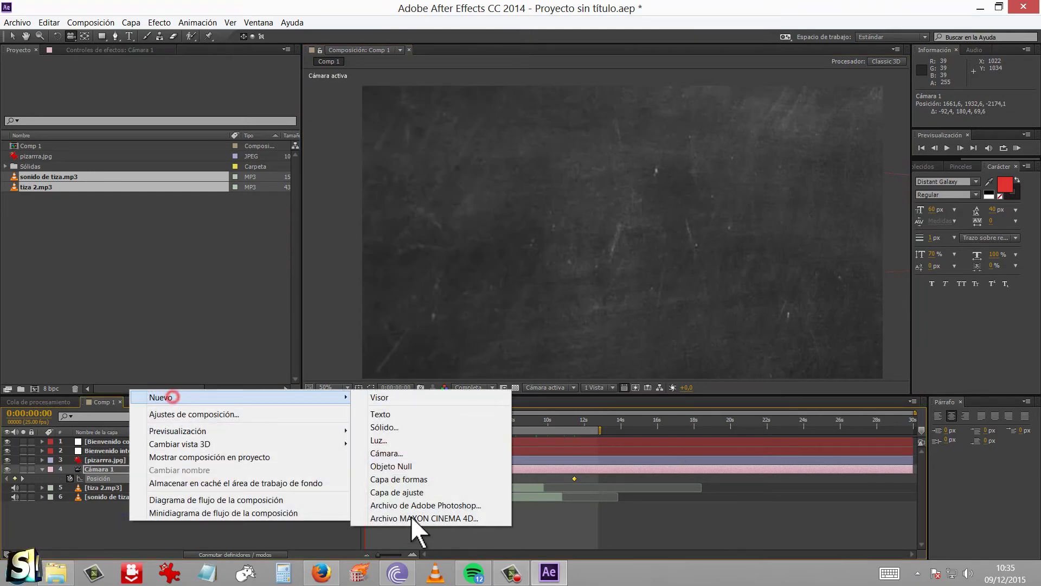
{"action": "left_click", "coordinate": [395, 427]}
{"action": "left_click", "coordinate": [526, 315]}
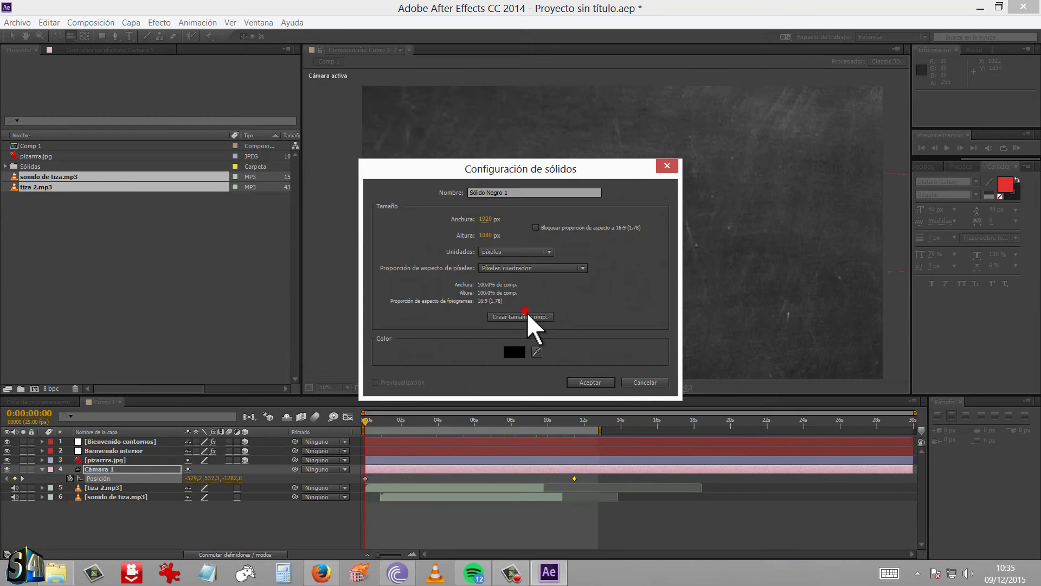
{"action": "left_click", "coordinate": [583, 382]}
{"action": "left_click_drag", "start_coordinate": [105, 479], "coordinate": [128, 441]}
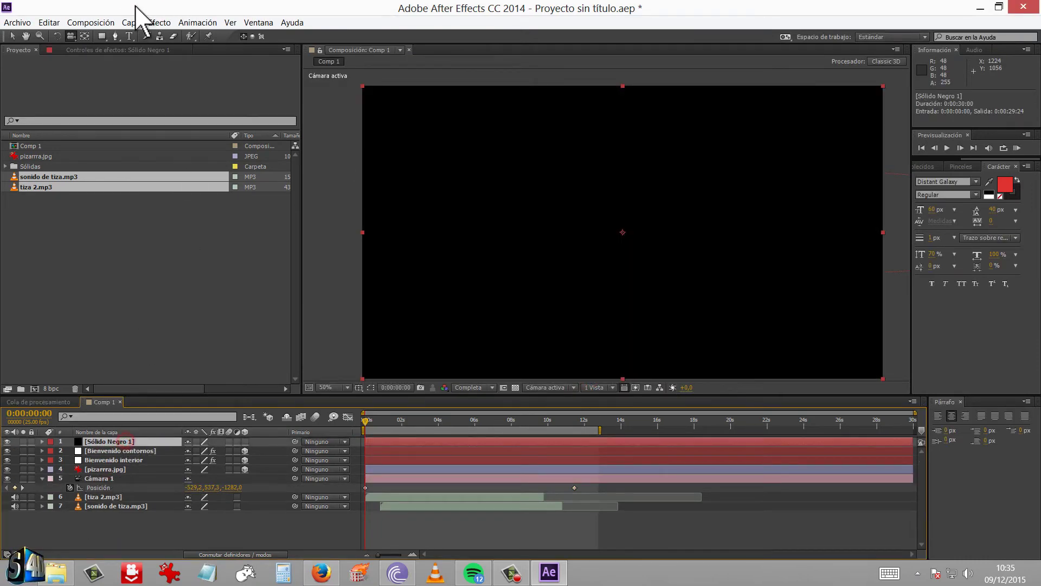
- Give the solid a full-size inverted rounded-rectangle mask
{"action": "left_click", "coordinate": [101, 35]}
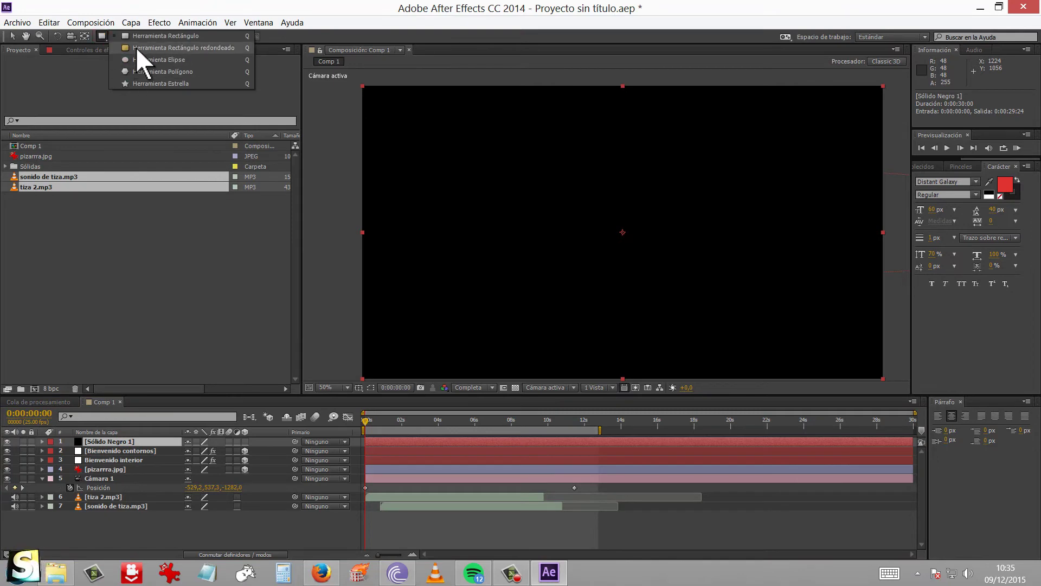
{"action": "left_click", "coordinate": [135, 47]}
{"action": "double_click", "coordinate": [100, 35]}
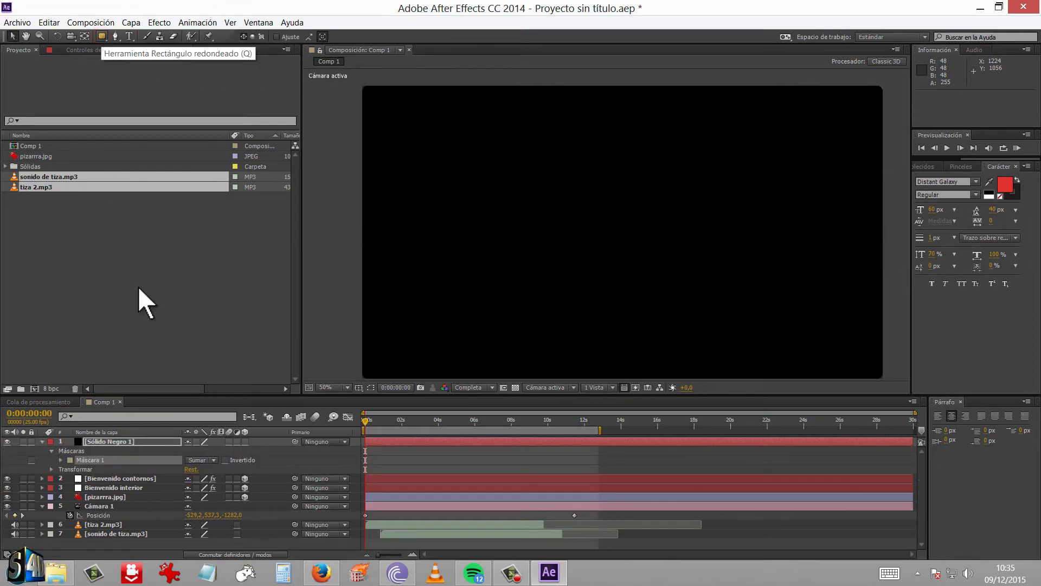
{"action": "left_click", "coordinate": [225, 460]}
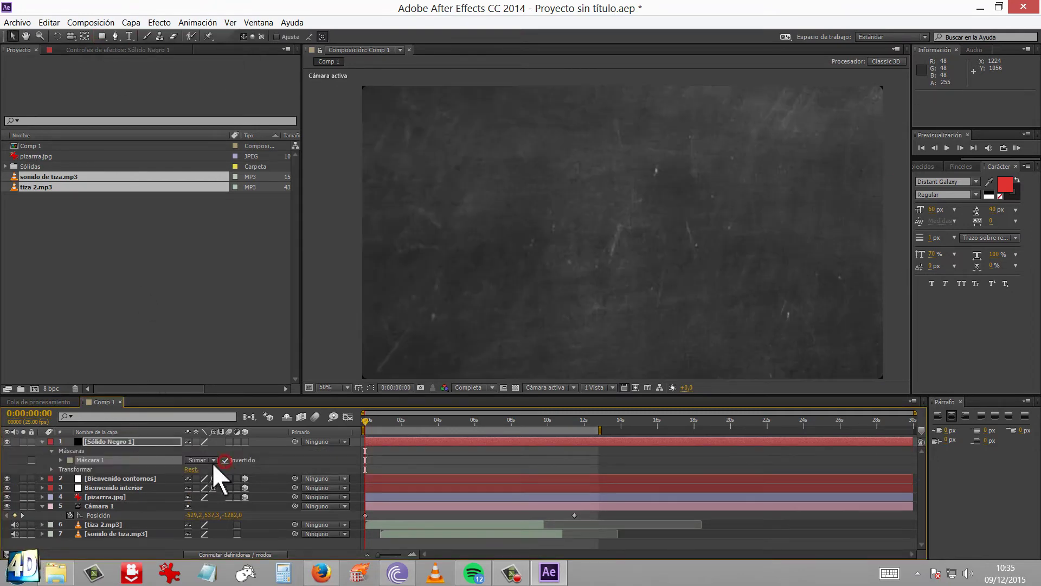
- Pull the mask expansion inward and compare inverted versus normal, keeping it inverted
{"action": "left_click", "coordinate": [60, 460]}
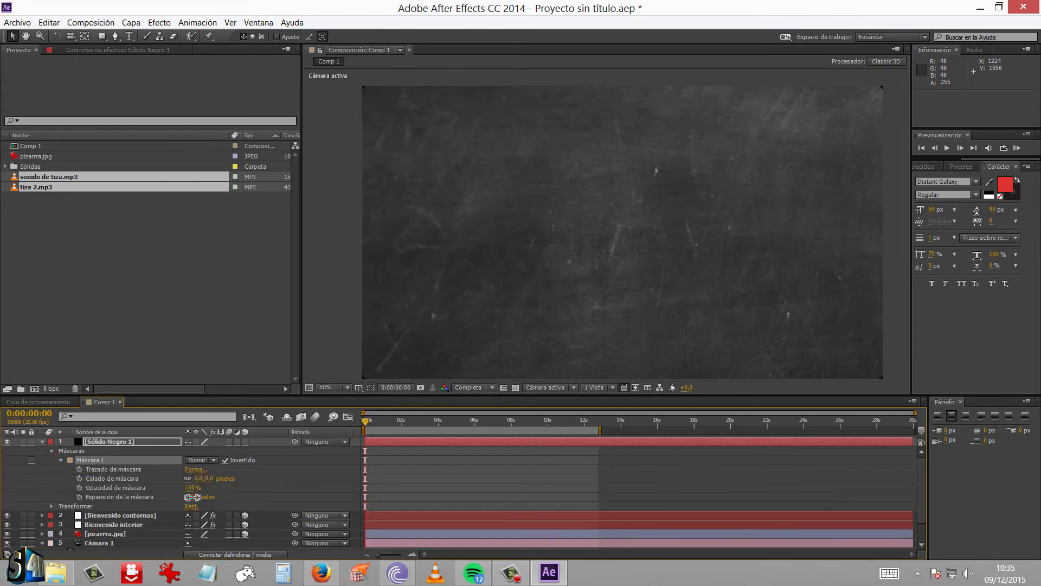
{"action": "left_click_drag", "start_coordinate": [191, 496], "coordinate": [219, 460]}
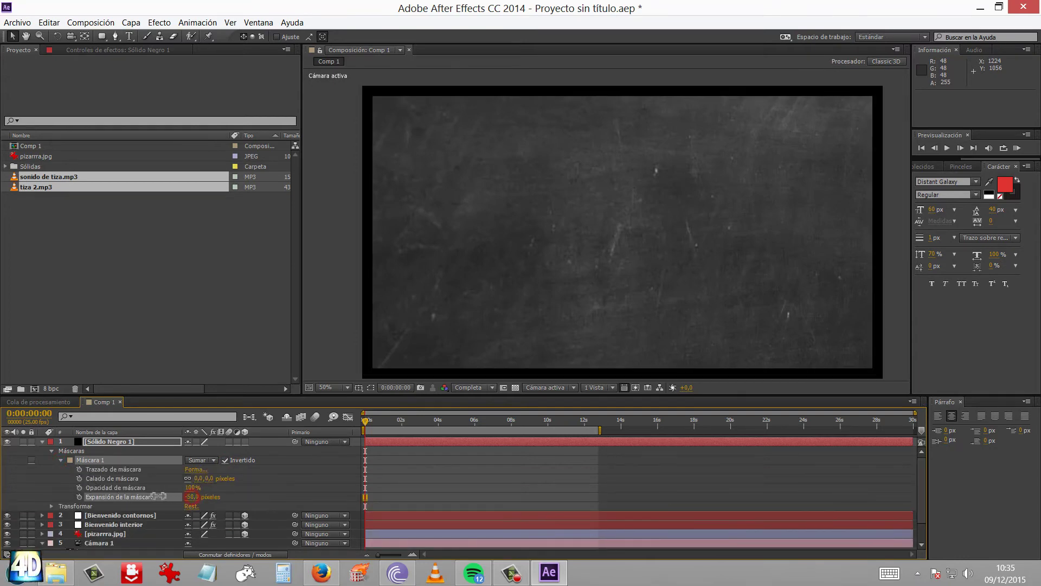
{"action": "left_click", "coordinate": [225, 460]}
{"action": "left_click", "coordinate": [226, 460]}
{"action": "left_click", "coordinate": [225, 460]}
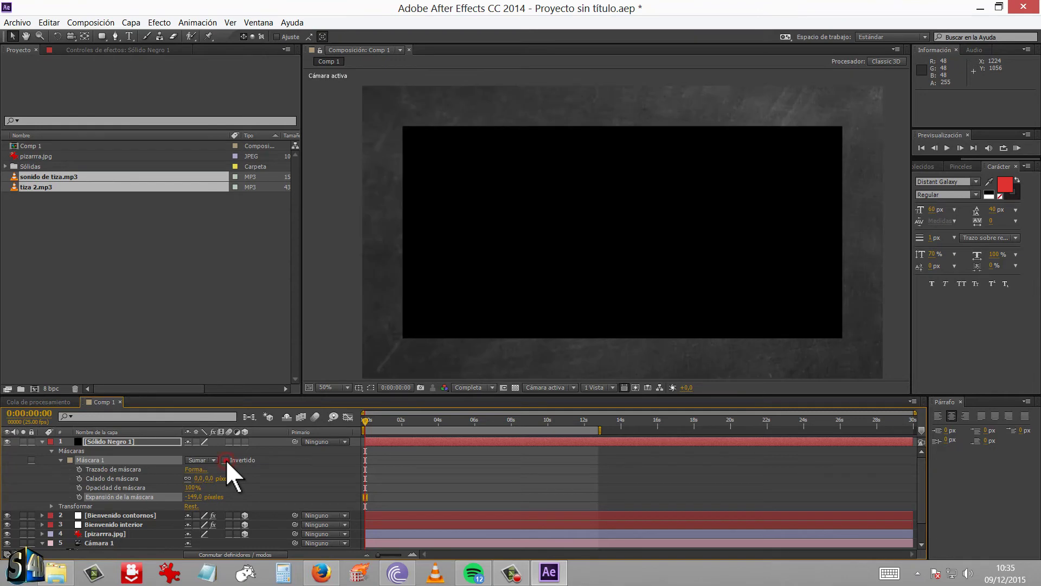
{"action": "left_click", "coordinate": [226, 460]}
{"action": "left_click", "coordinate": [226, 460]}
{"action": "left_click", "coordinate": [225, 460]}
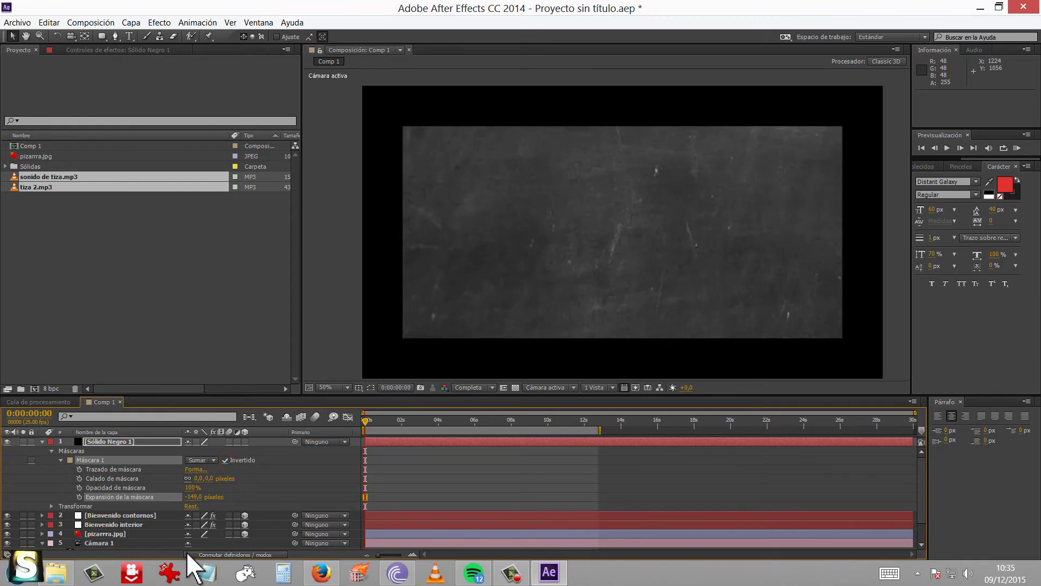
- Feather the mask to 335 px and set its expansion to about -95 px
{"action": "left_click_drag", "start_coordinate": [212, 477], "coordinate": [292, 475]}
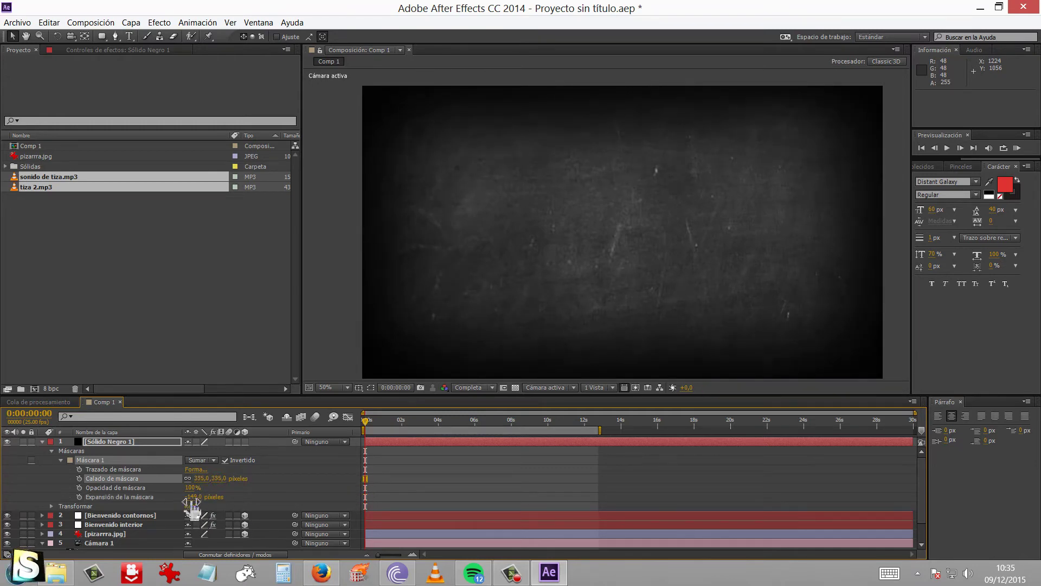
{"action": "left_click", "coordinate": [194, 496]}
{"action": "left_click_drag", "start_coordinate": [206, 495], "coordinate": [217, 495]}
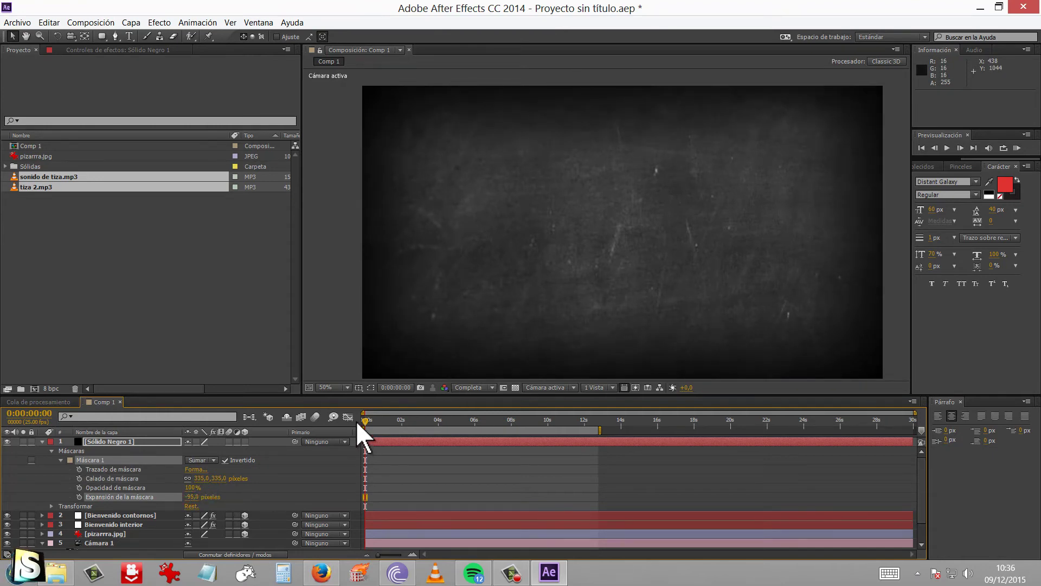
{"action": "key", "text": "KP_0"}
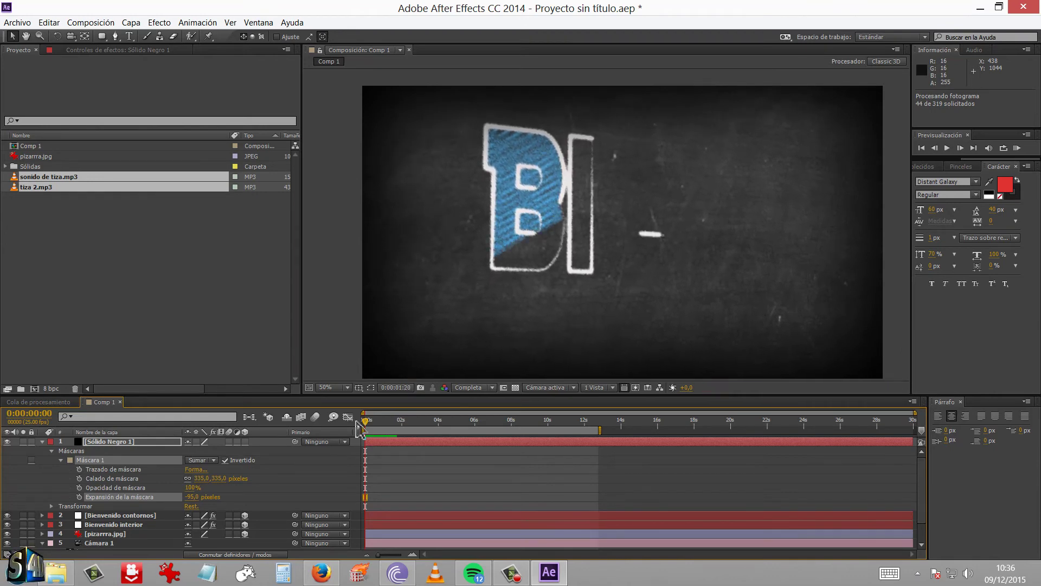
{"action": "left_click", "coordinate": [357, 426]}
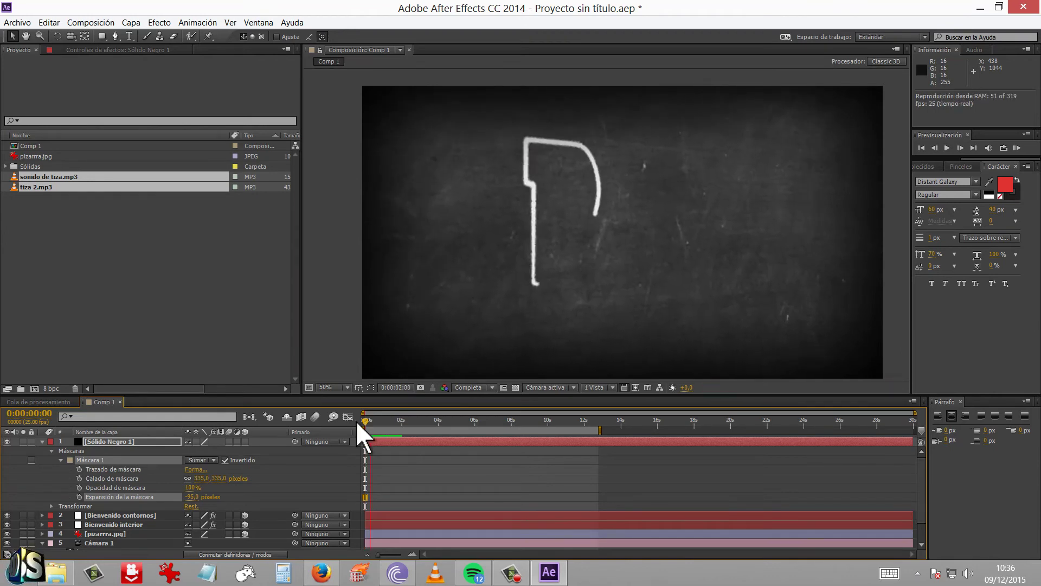
{"action": "left_click", "coordinate": [107, 532]}
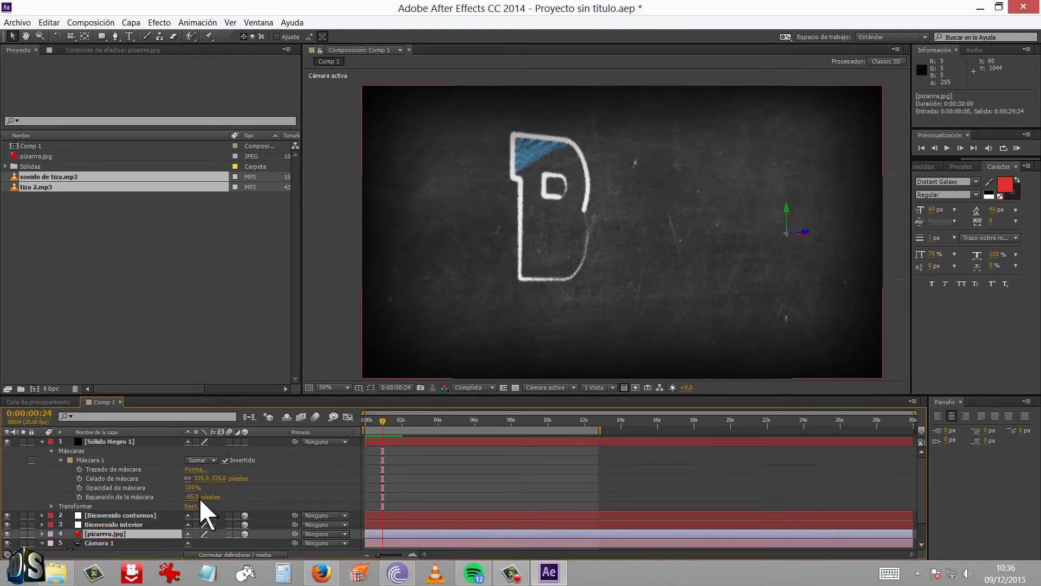
- Reveal pizarra.jpg's Scale and try a smaller value around 176,8%
{"action": "key", "text": "s"}
{"action": "left_click_drag", "start_coordinate": [238, 543], "coordinate": [197, 538]}
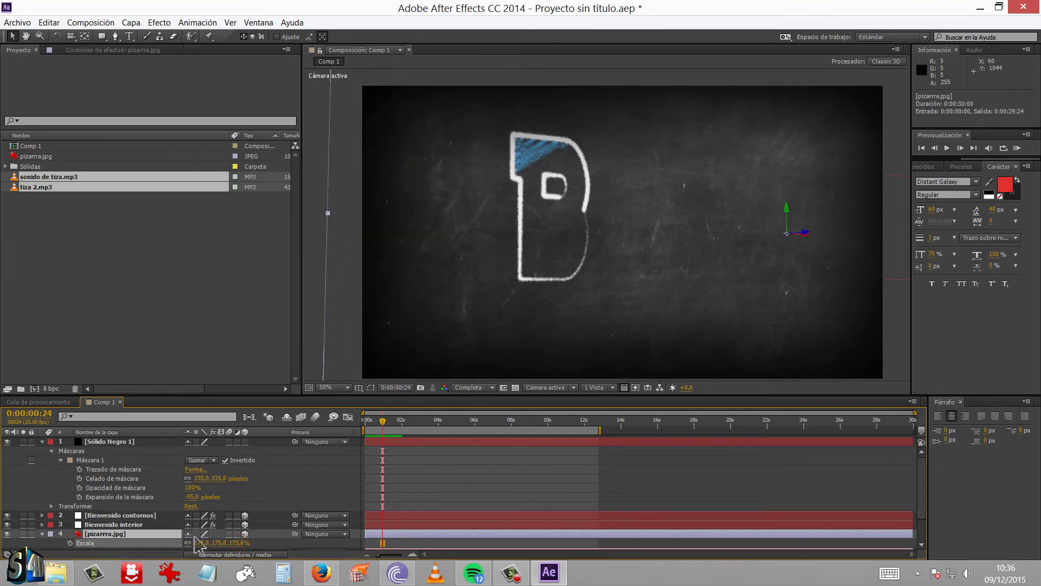
{"action": "left_click_drag", "start_coordinate": [383, 420], "coordinate": [600, 427]}
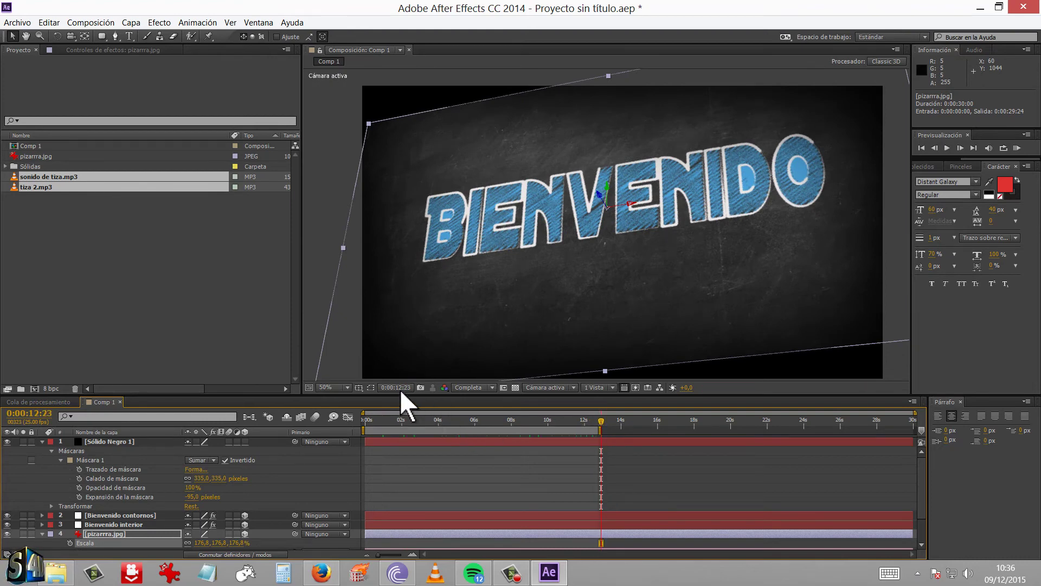
{"action": "left_click", "coordinate": [370, 387]}
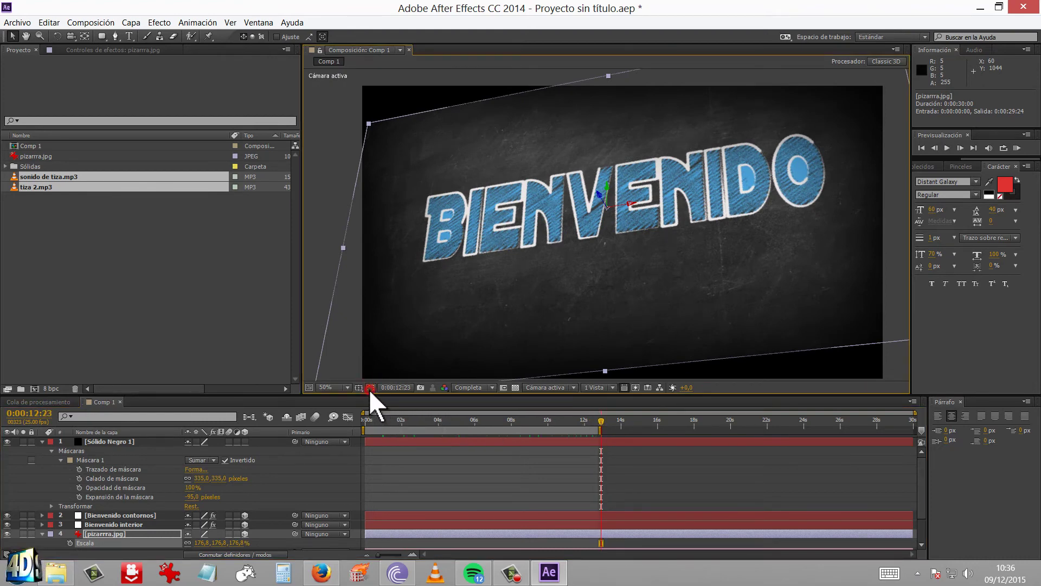
{"action": "left_click", "coordinate": [330, 493]}
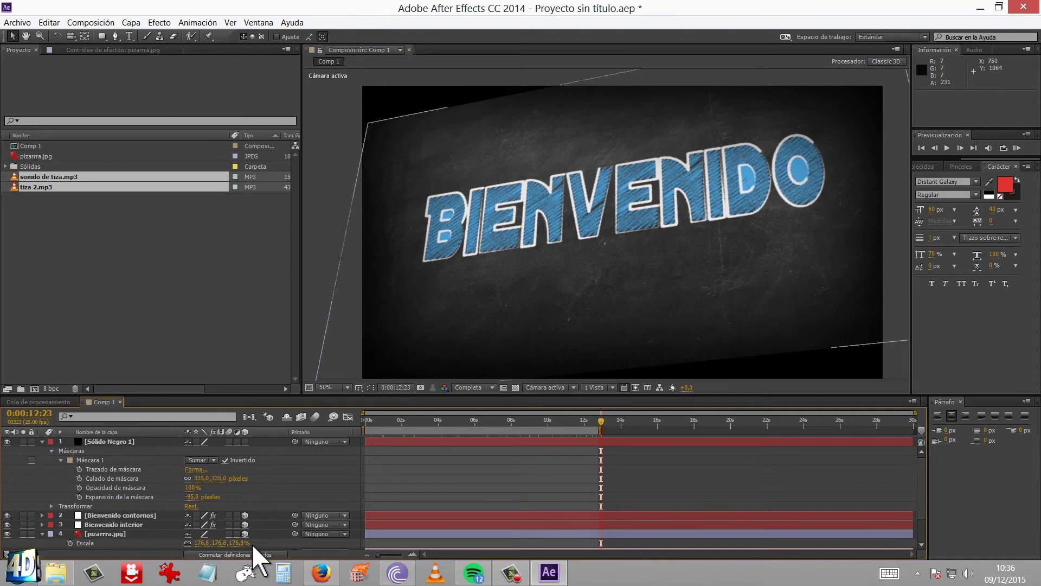
- Scale the chalkboard to 187,8% wide and stretch it to 247,7% tall
{"action": "left_click_drag", "start_coordinate": [239, 545], "coordinate": [241, 541]}
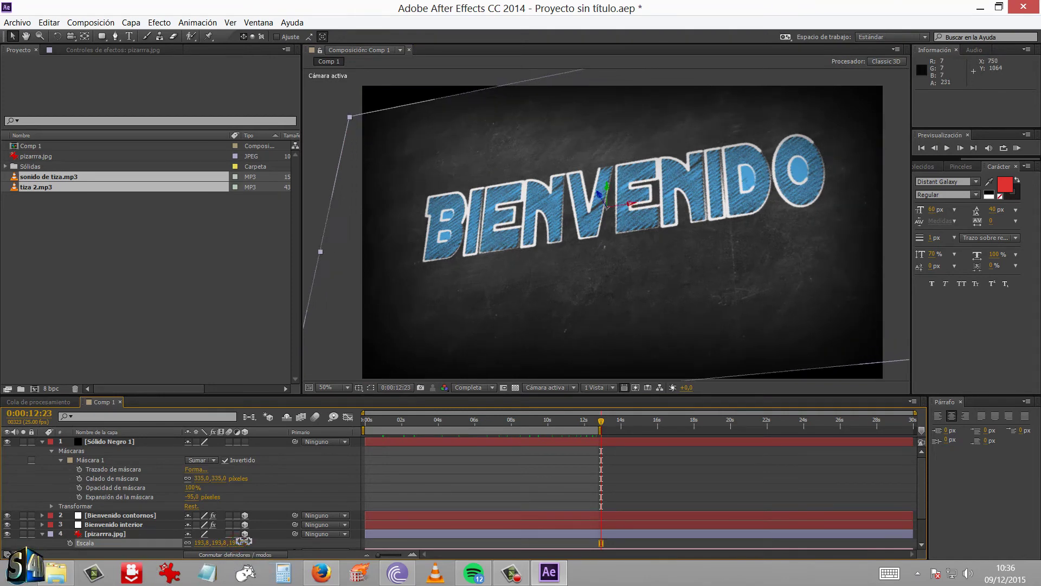
{"action": "left_click_drag", "start_coordinate": [241, 540], "coordinate": [240, 541]}
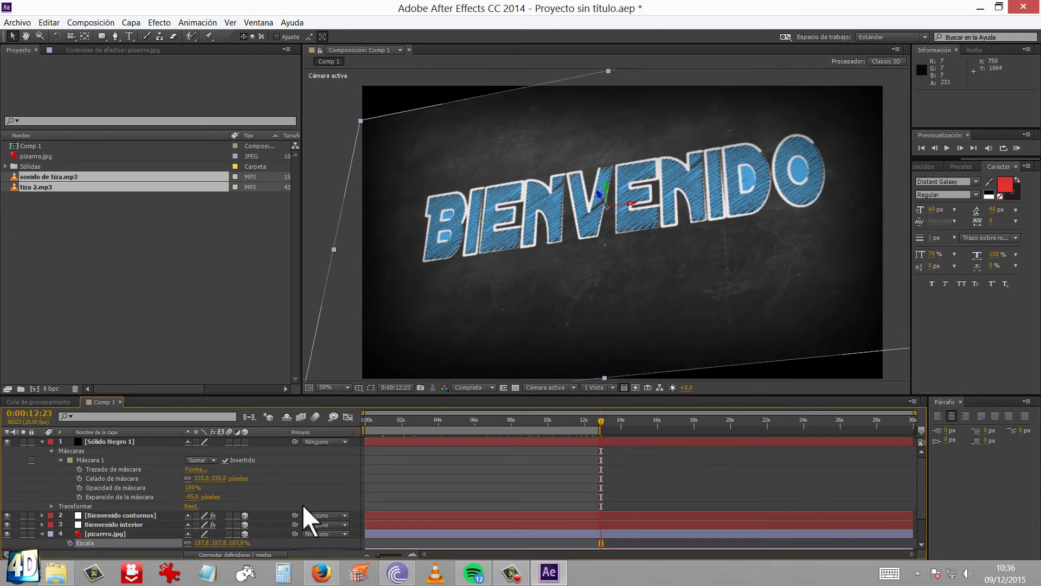
{"action": "left_click_drag", "start_coordinate": [609, 67], "coordinate": [600, 37]}
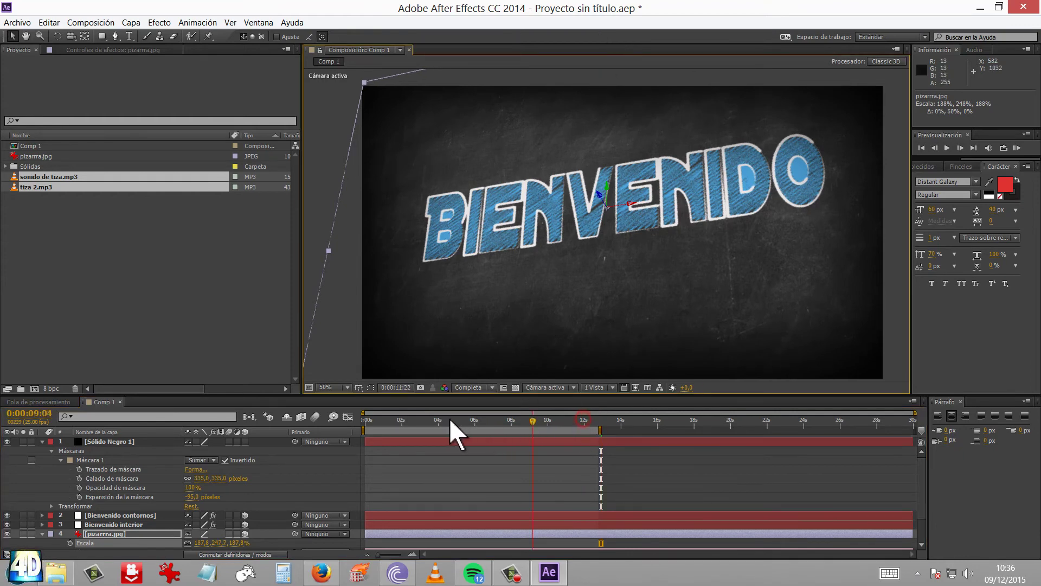
{"action": "left_click_drag", "start_coordinate": [450, 421], "coordinate": [360, 415]}
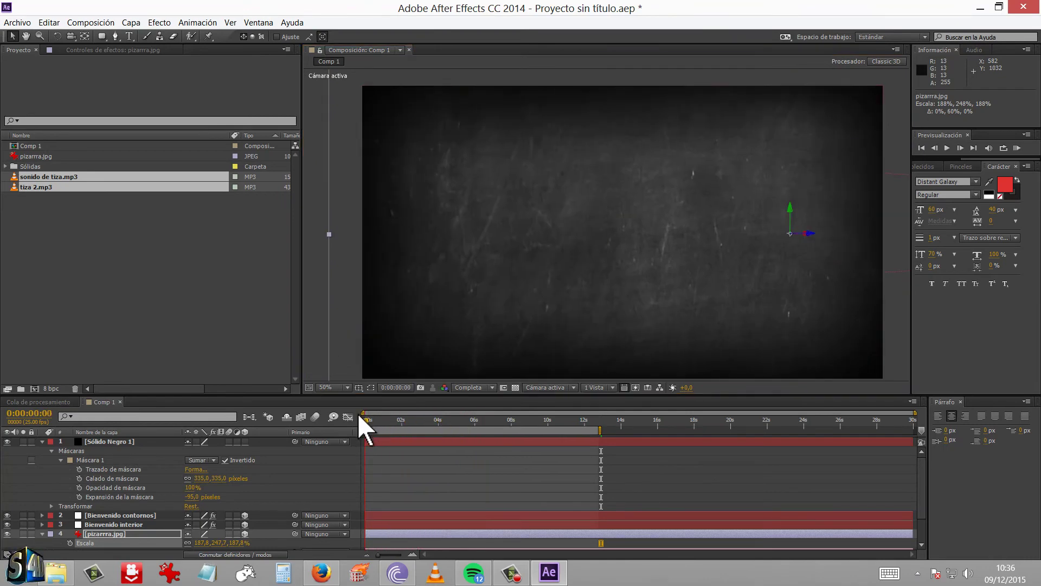
{"action": "key", "text": "KP_0"}
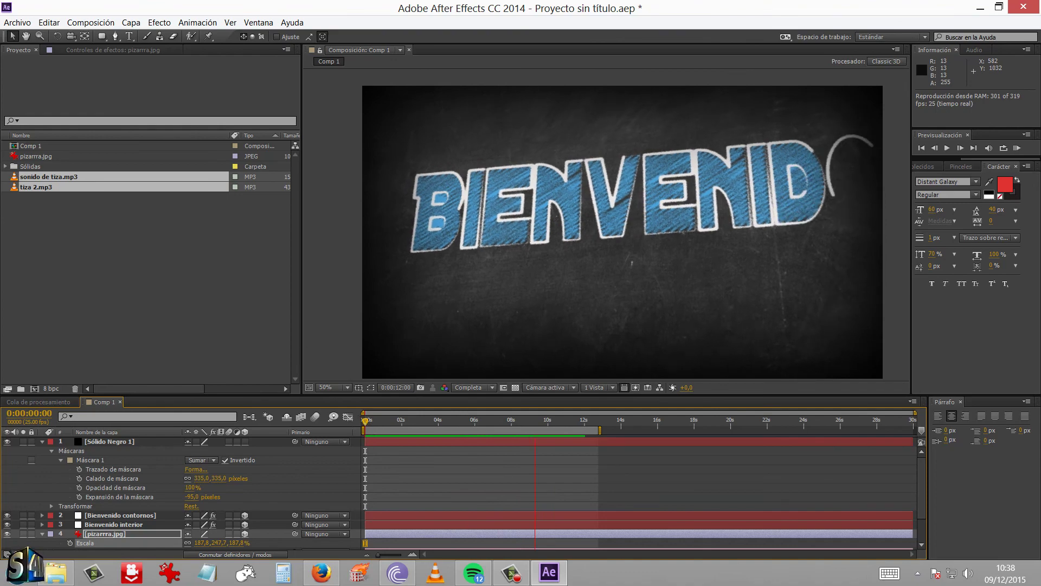
- Minimize After Effects, watch NEBULOSA AE.mov full screen, then close the player
{"action": "left_click", "coordinate": [981, 8]}
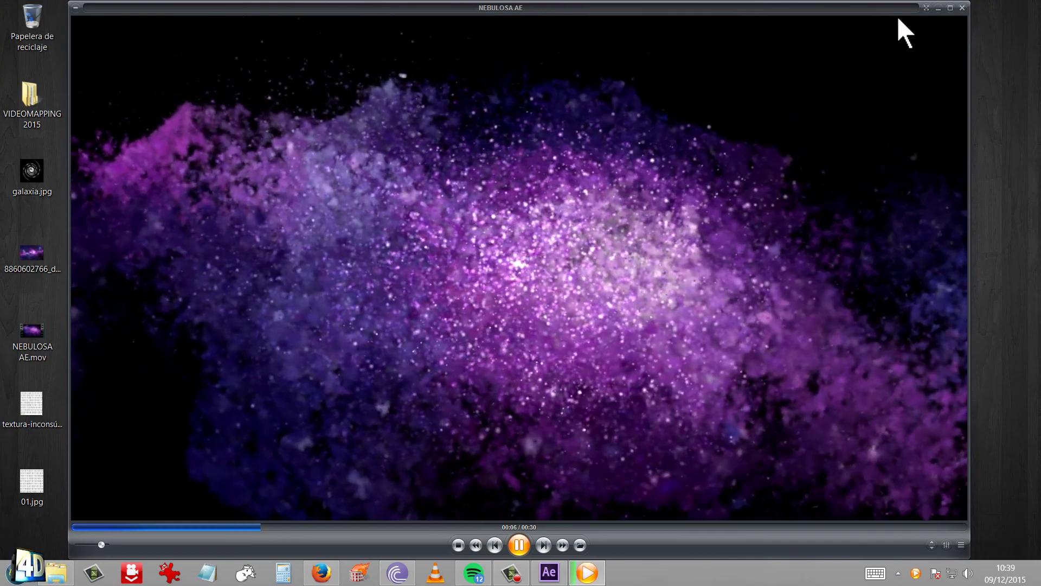
{"action": "left_click", "coordinate": [926, 8]}
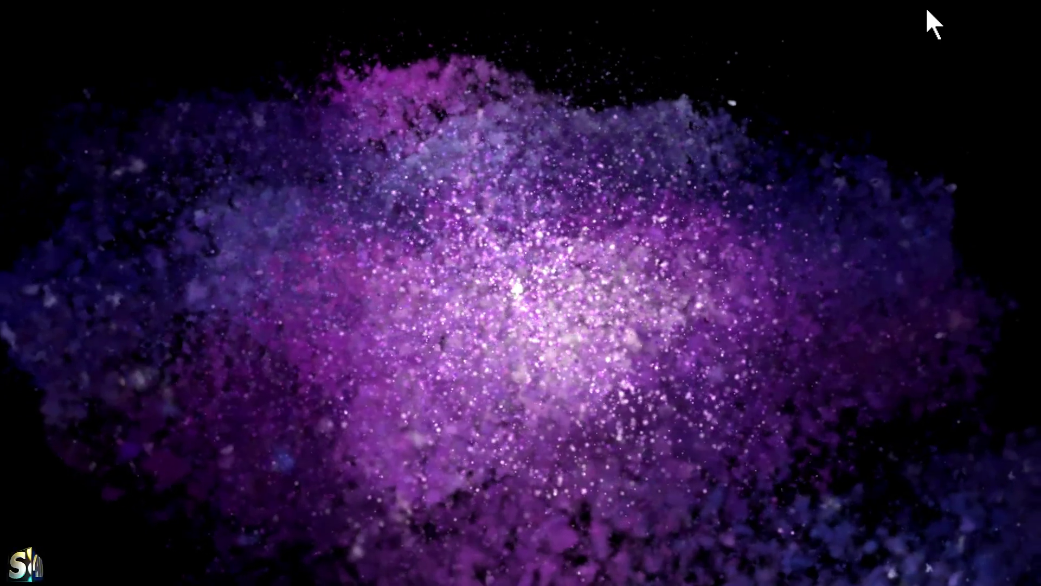
{"action": "key", "text": "Escape"}
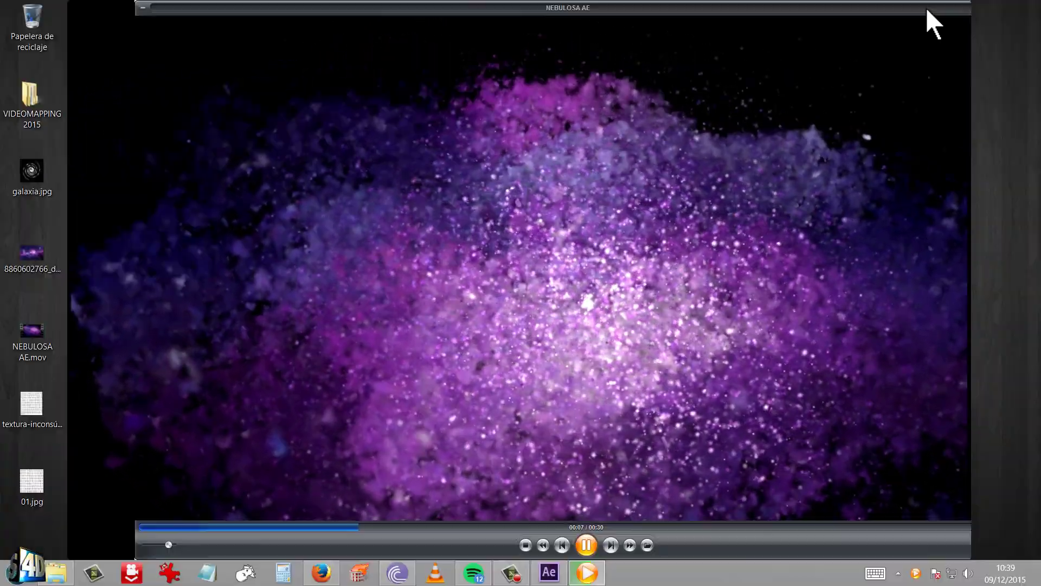
{"action": "left_click", "coordinate": [962, 8]}
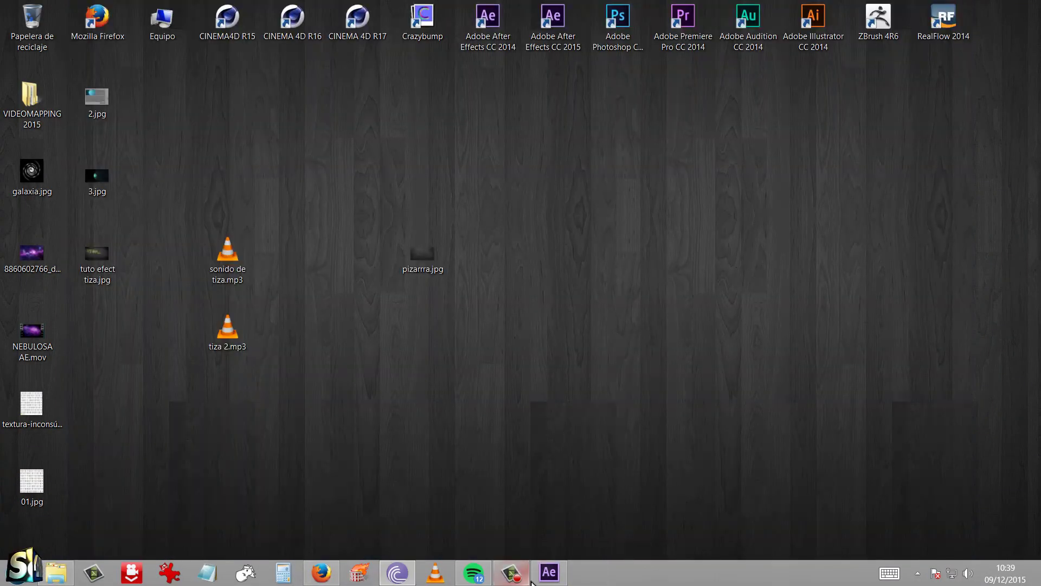